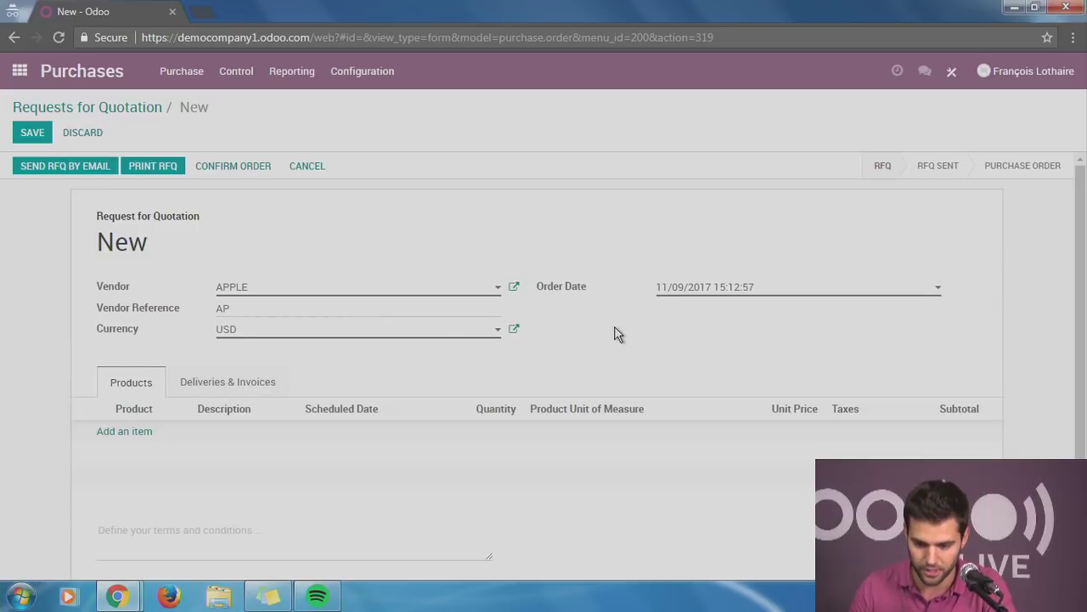
# Step: Set the vendor reference to AP01 and add "Apple Watch Series 2, 38mm Stainless Steel Case with White Sport Band" as a product line
pyautogui.scroll(-1, 374, 310)
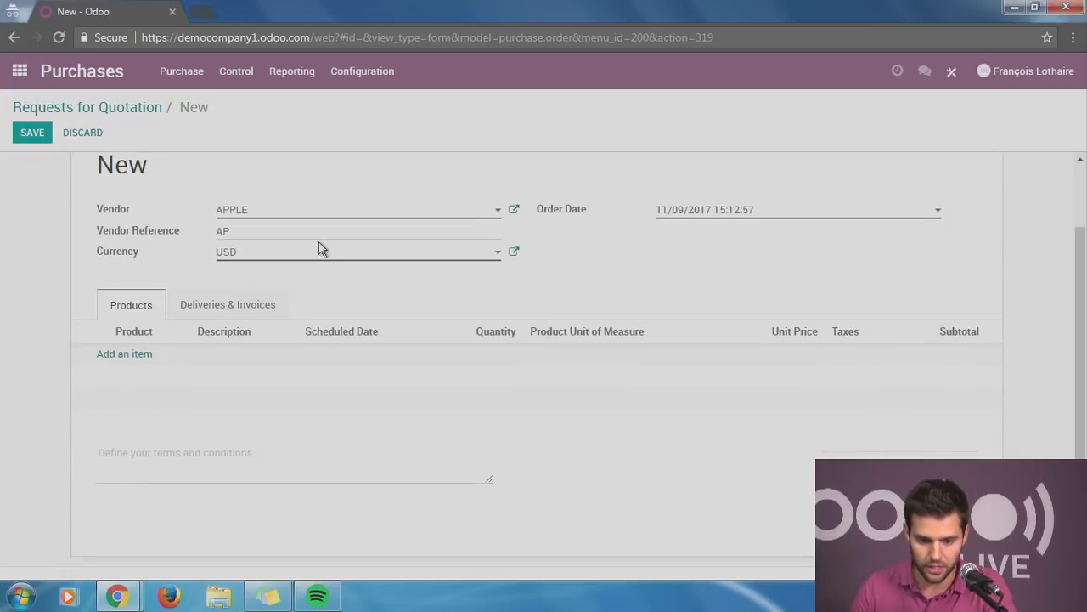
pyautogui.write('1')
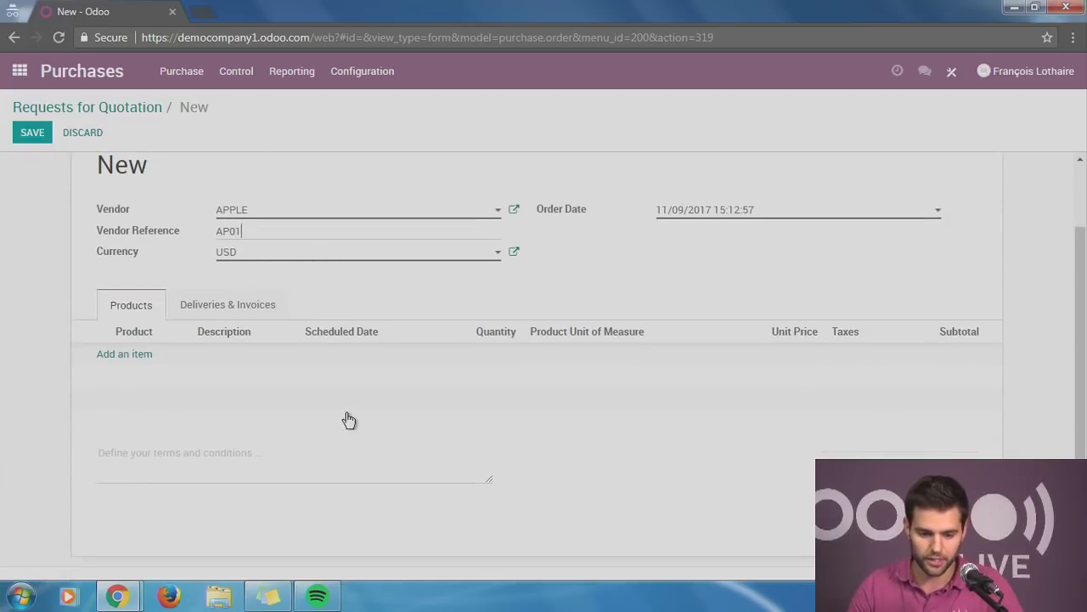
pyautogui.click(119, 354)
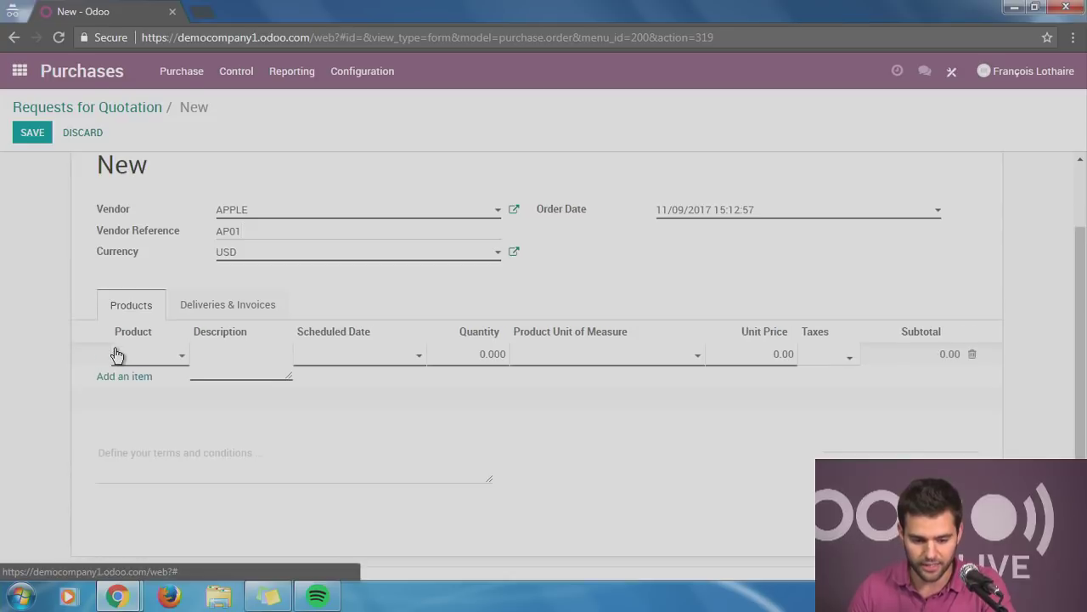
pyautogui.click(166, 362)
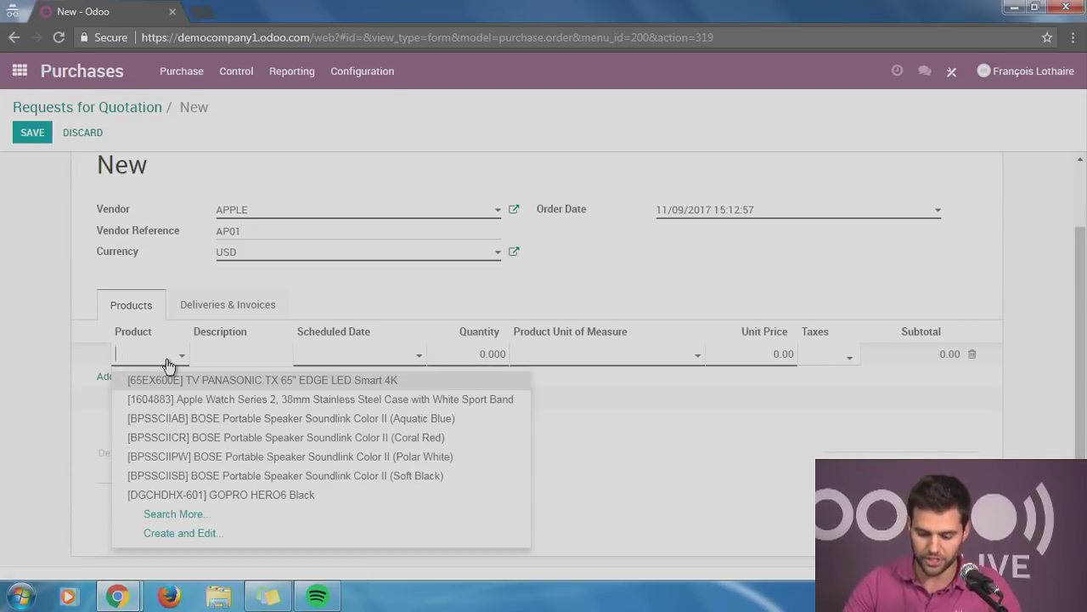
pyautogui.write('APPL')
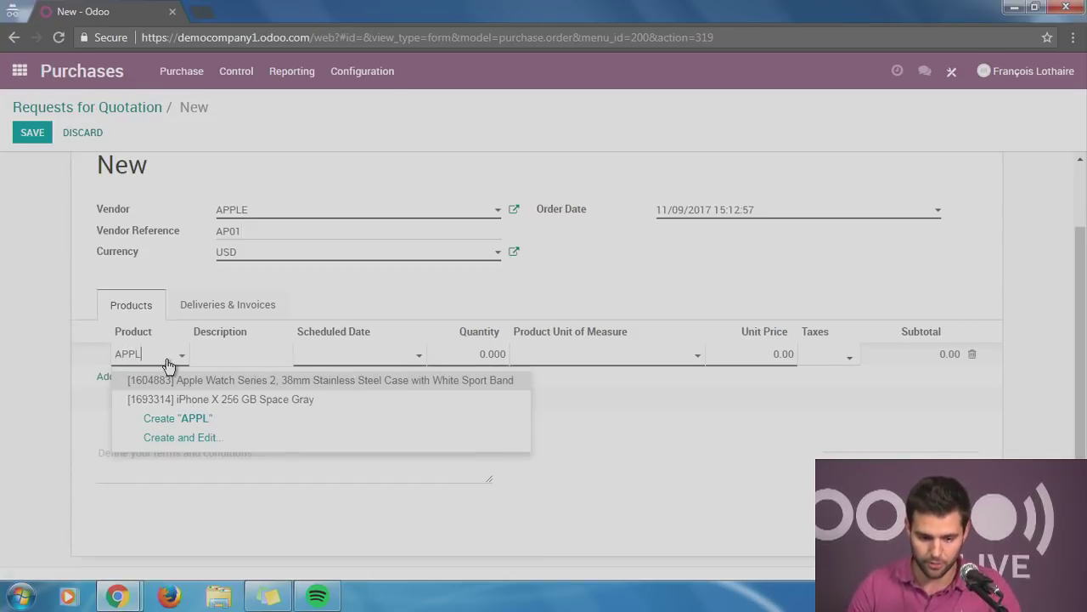
pyautogui.click(210, 380)
pyautogui.click(579, 294)
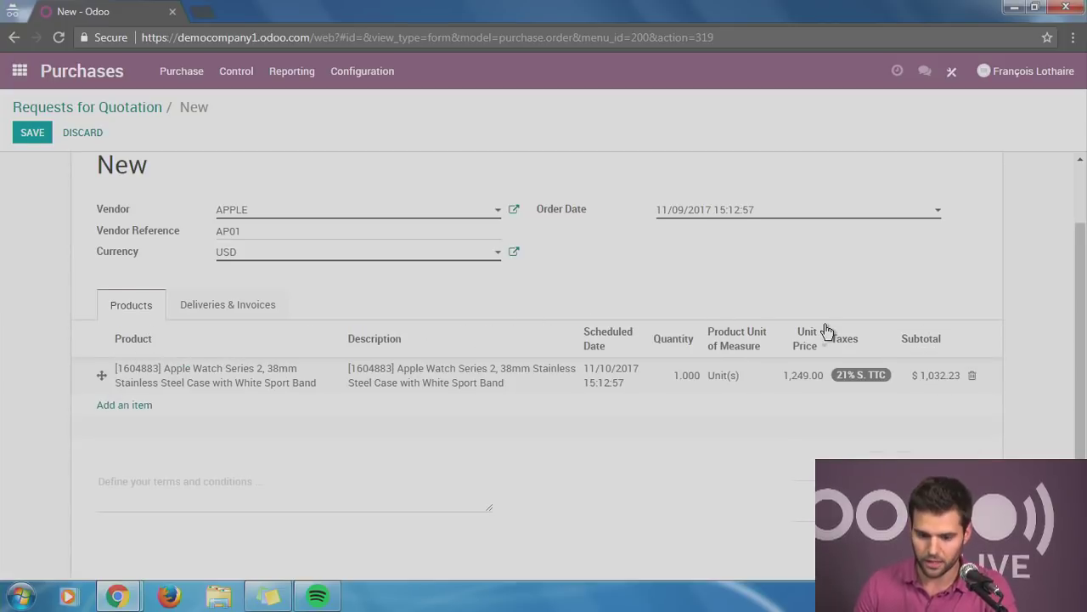
# Step: Save the request for quotation, and update the Apple Watch line's quantity to 3 in the saved record
pyautogui.scroll(2, 670, 308)
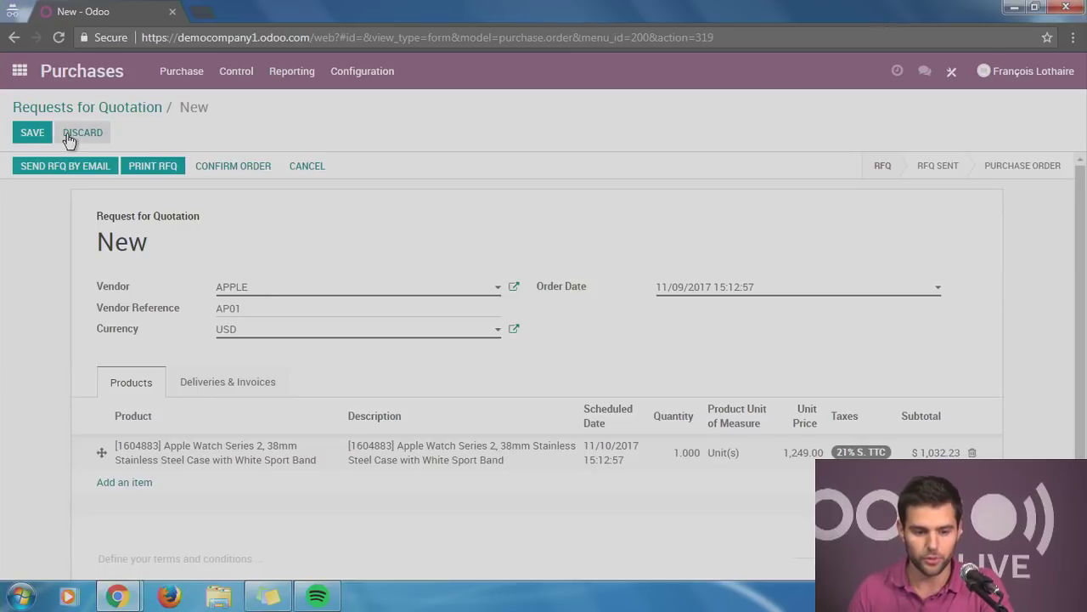
pyautogui.click(31, 136)
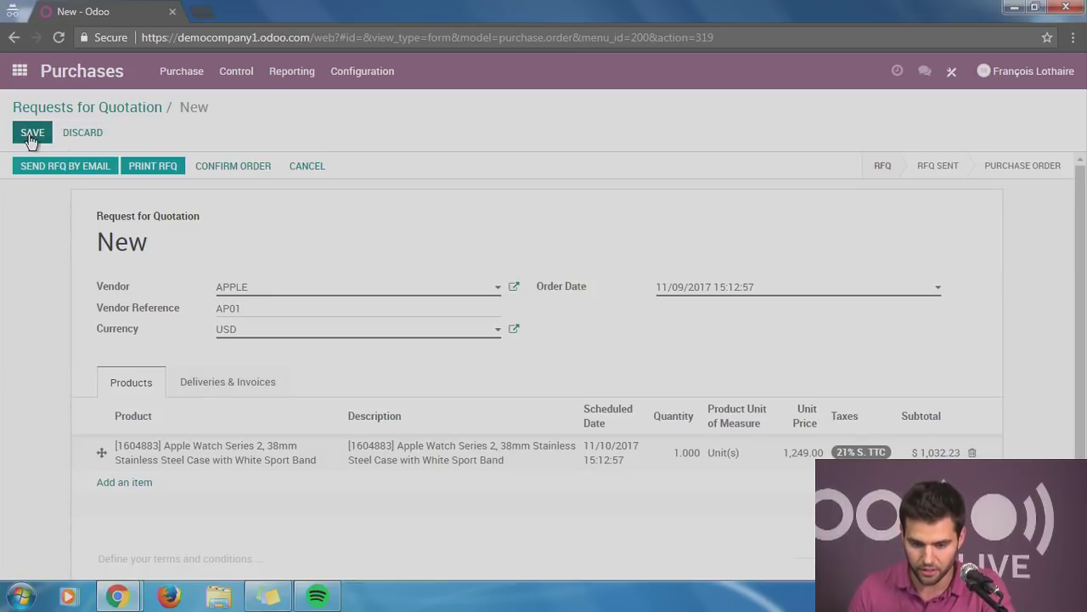
pyautogui.click(30, 136)
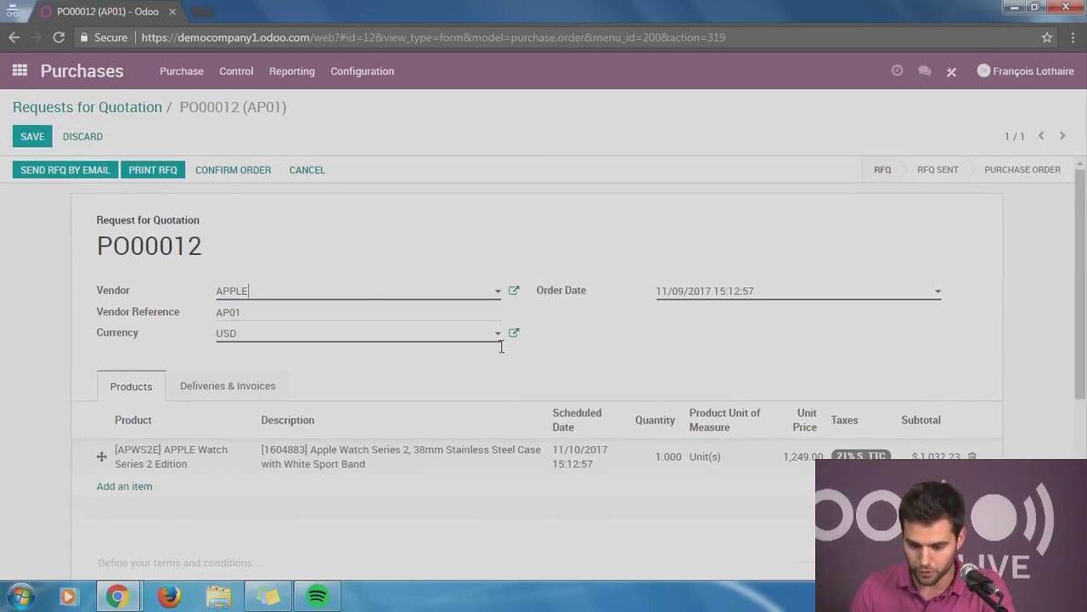
pyautogui.click(669, 459)
pyautogui.write('3')
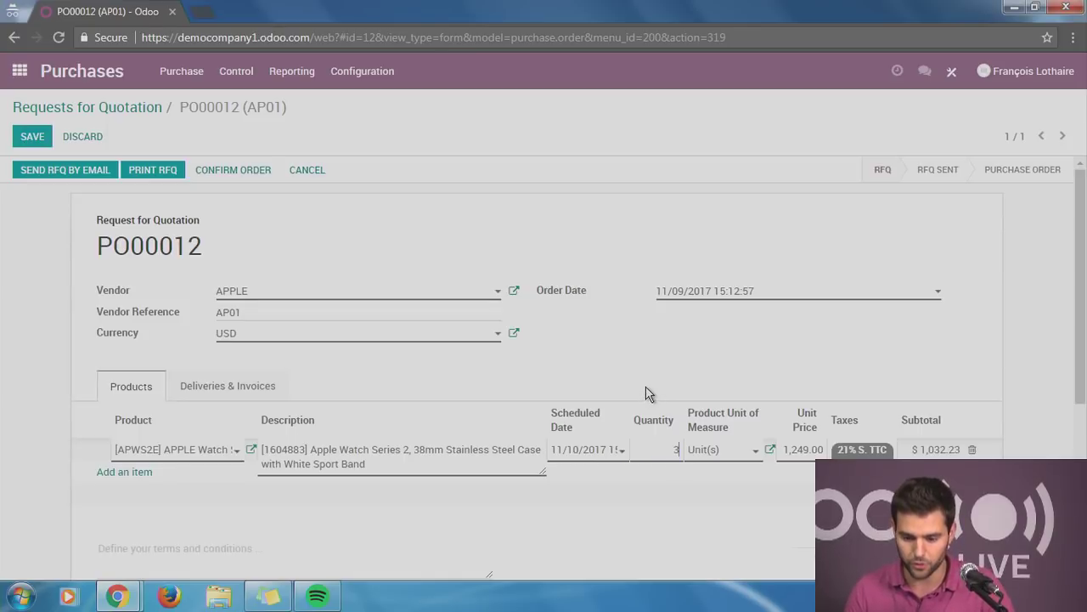
pyautogui.click(772, 348)
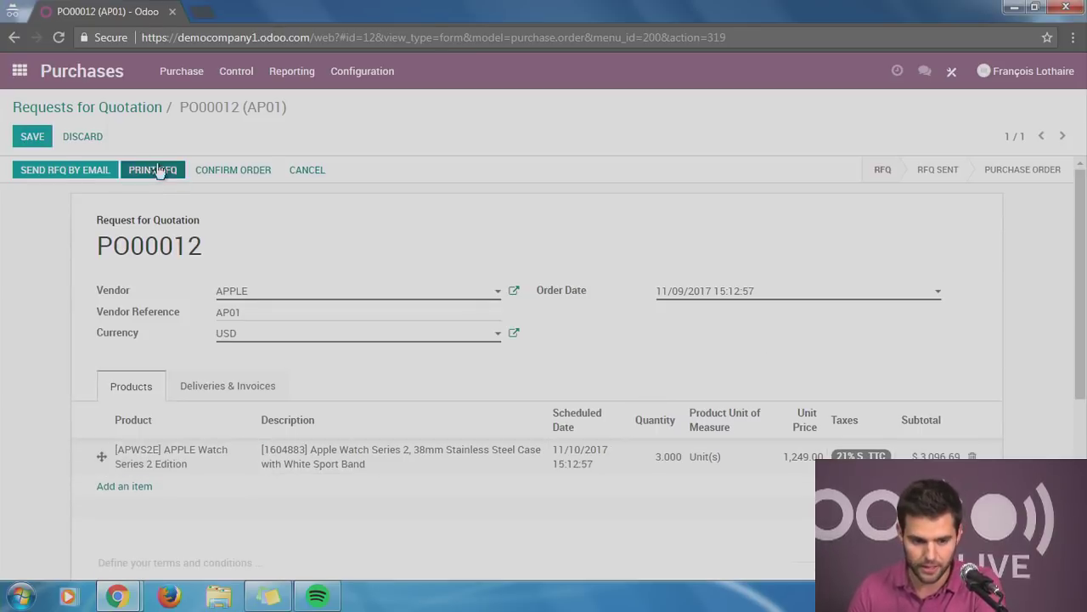
pyautogui.click(40, 146)
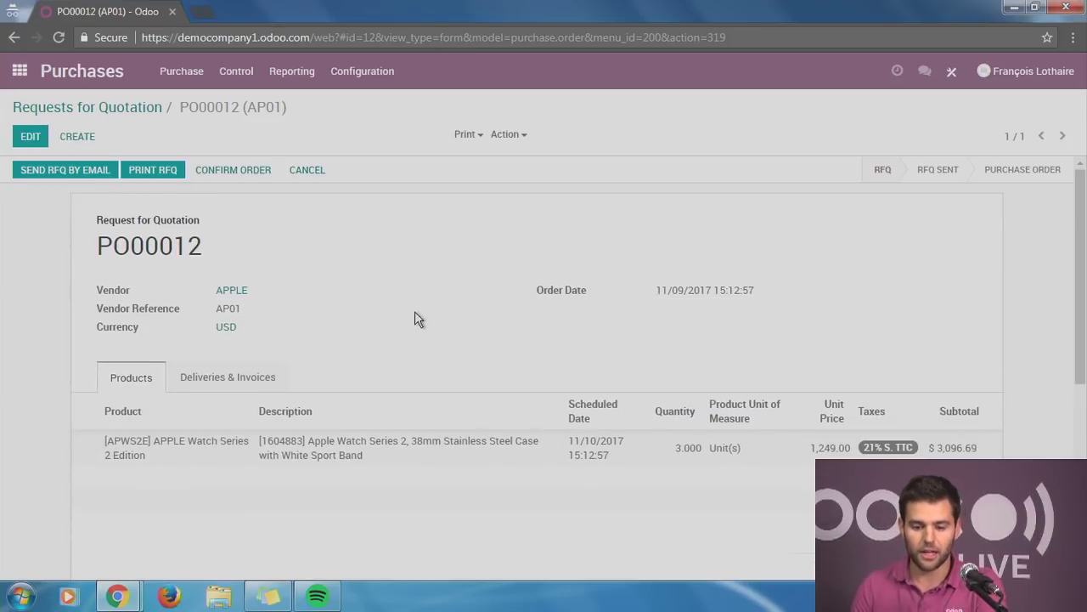
# Step: Preview the request for quotation email and its attached PDF, and close the message without sending it
pyautogui.scroll(-2, 413, 322)
pyautogui.scroll(-2, 406, 329)
pyautogui.scroll(4, 405, 329)
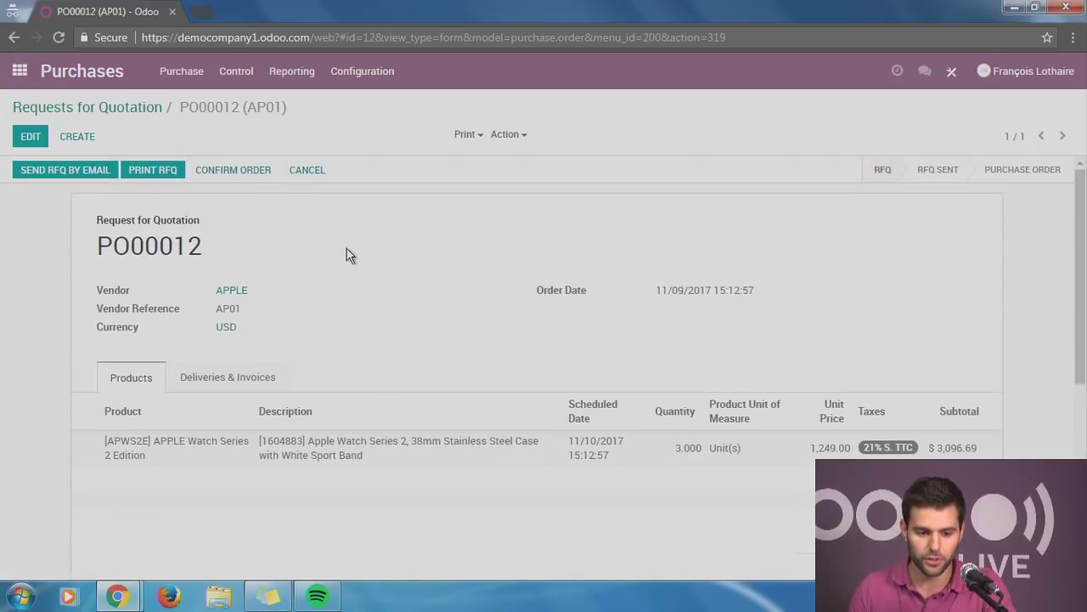
pyautogui.click(70, 175)
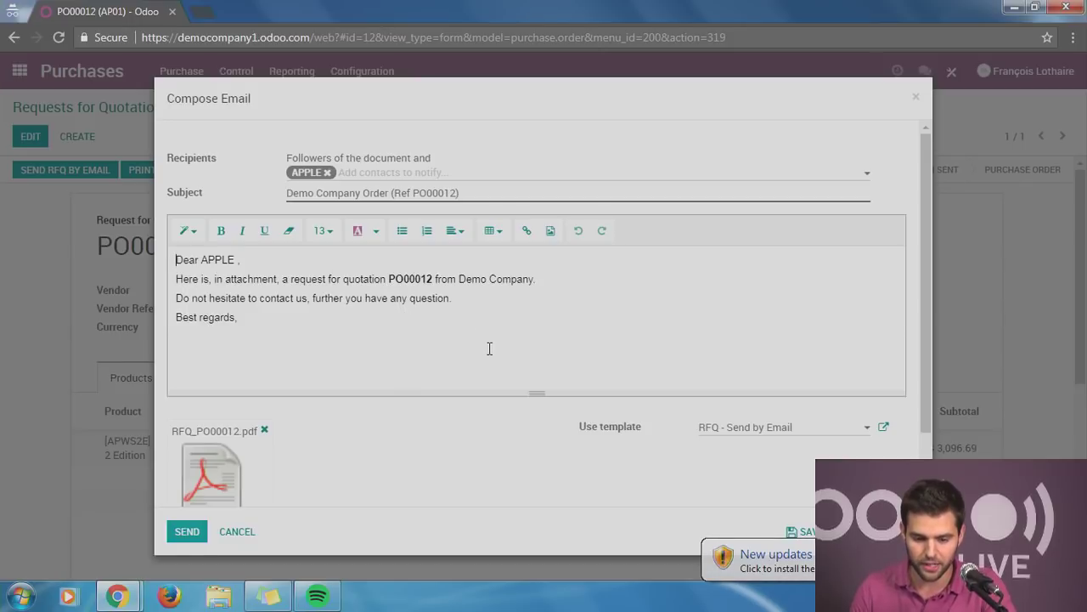
pyautogui.scroll(-2, 487, 360)
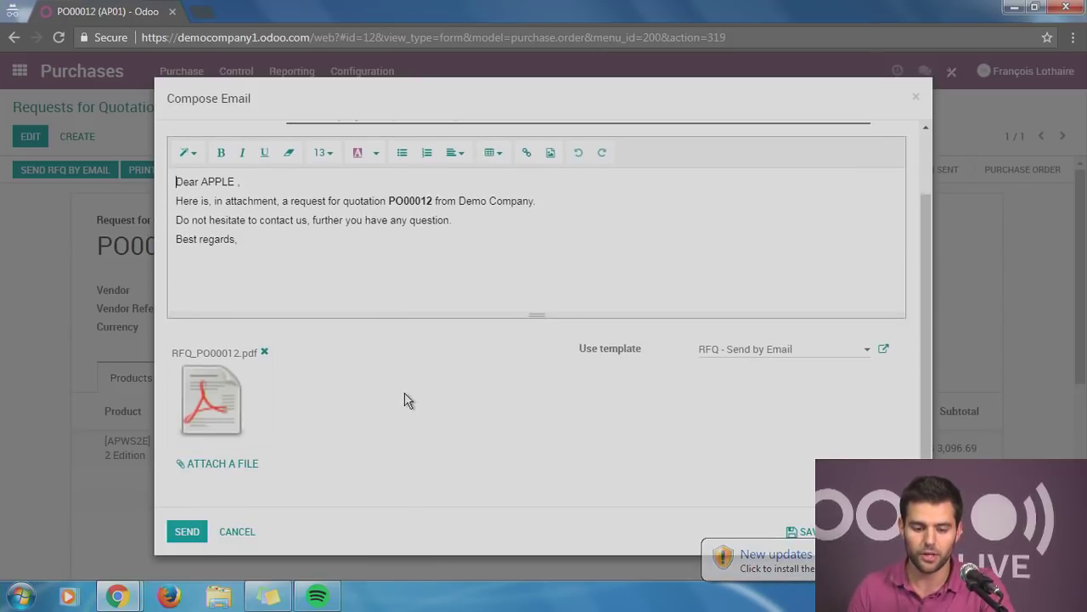
pyautogui.click(234, 404)
pyautogui.click(95, 559)
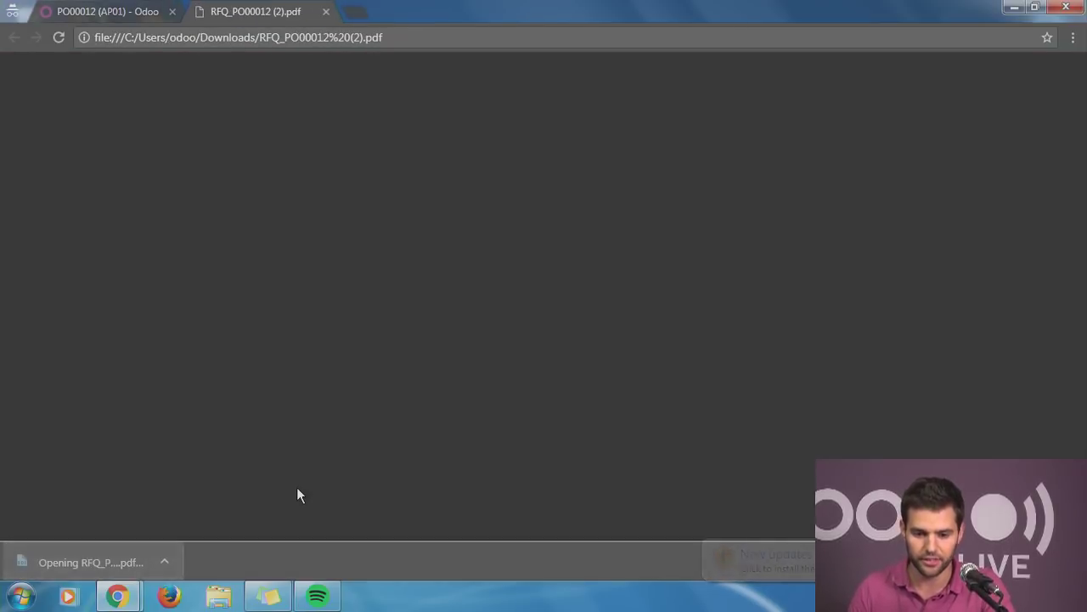
pyautogui.scroll(-1, 650, 433)
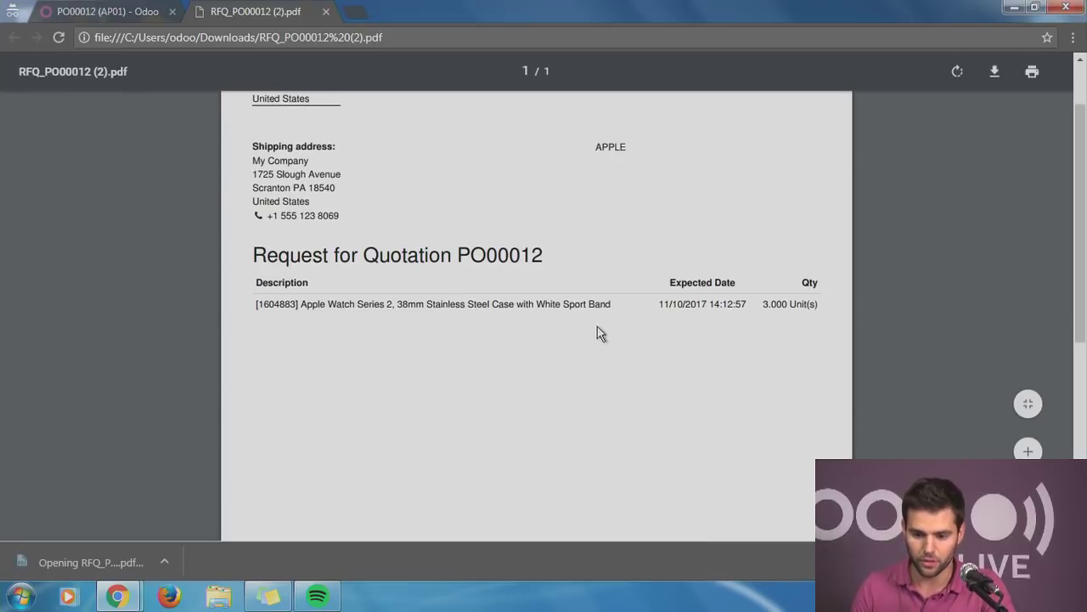
pyautogui.click(324, 12)
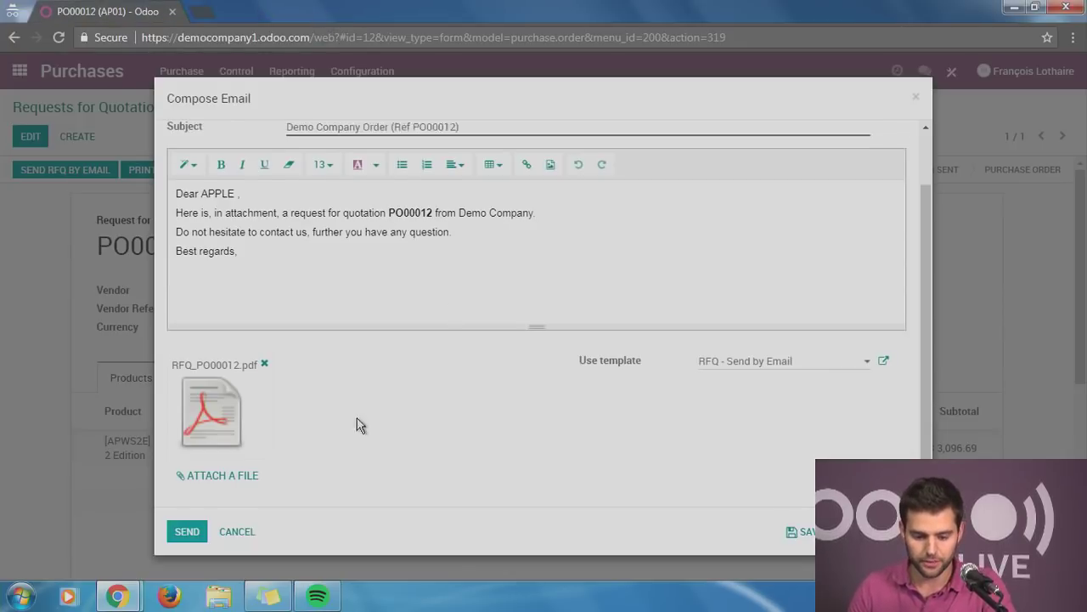
pyautogui.click(238, 532)
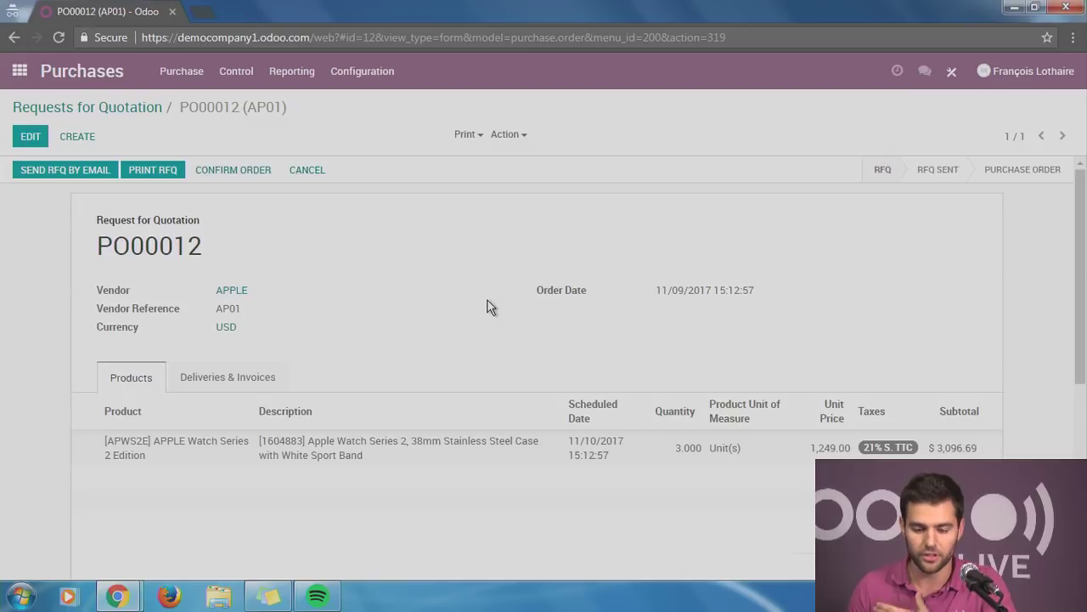
# Step: Confirm the order and email the purchase order to APPLE after checking the attached PDF confirmation
pyautogui.click(216, 170)
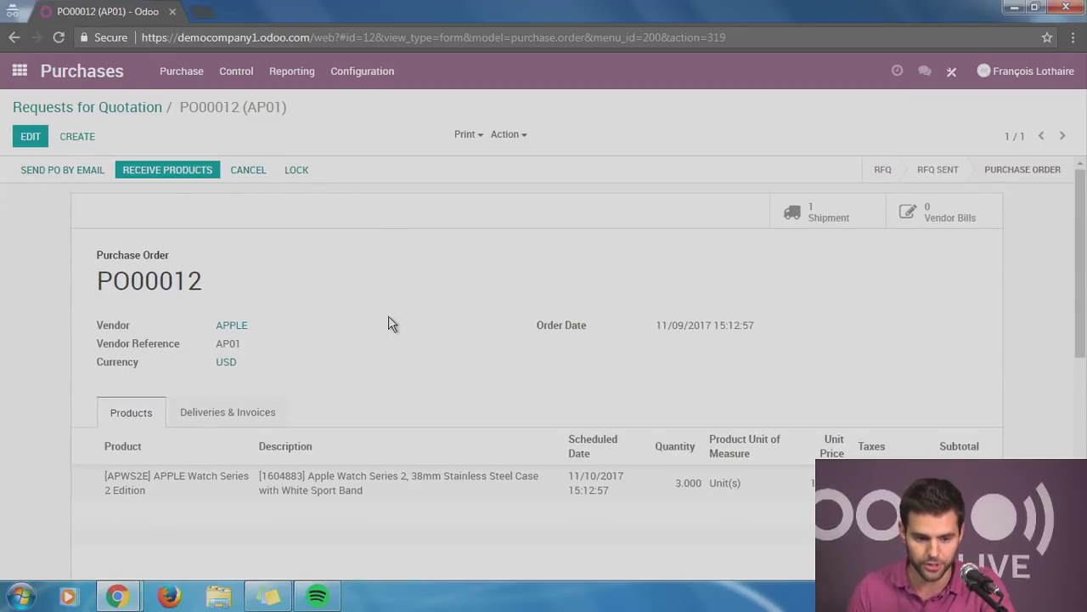
pyautogui.click(77, 169)
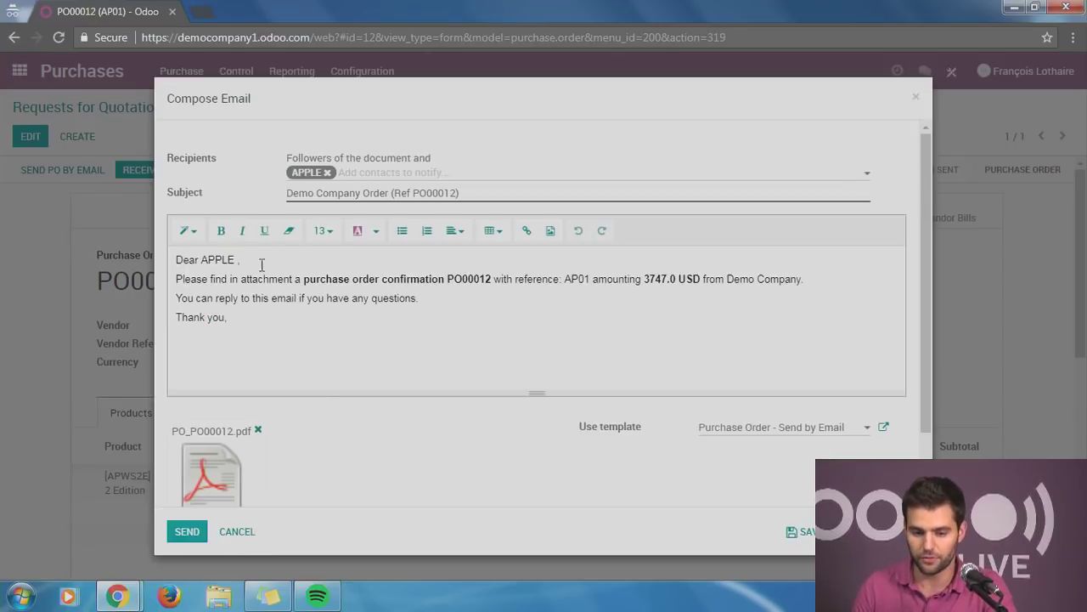
pyautogui.click(221, 475)
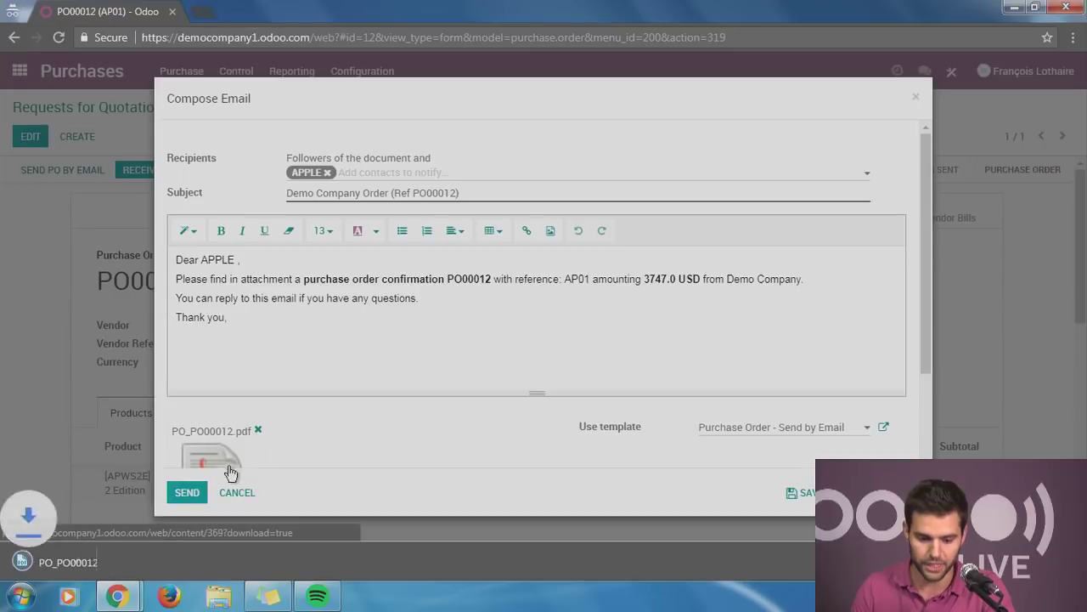
pyautogui.click(106, 555)
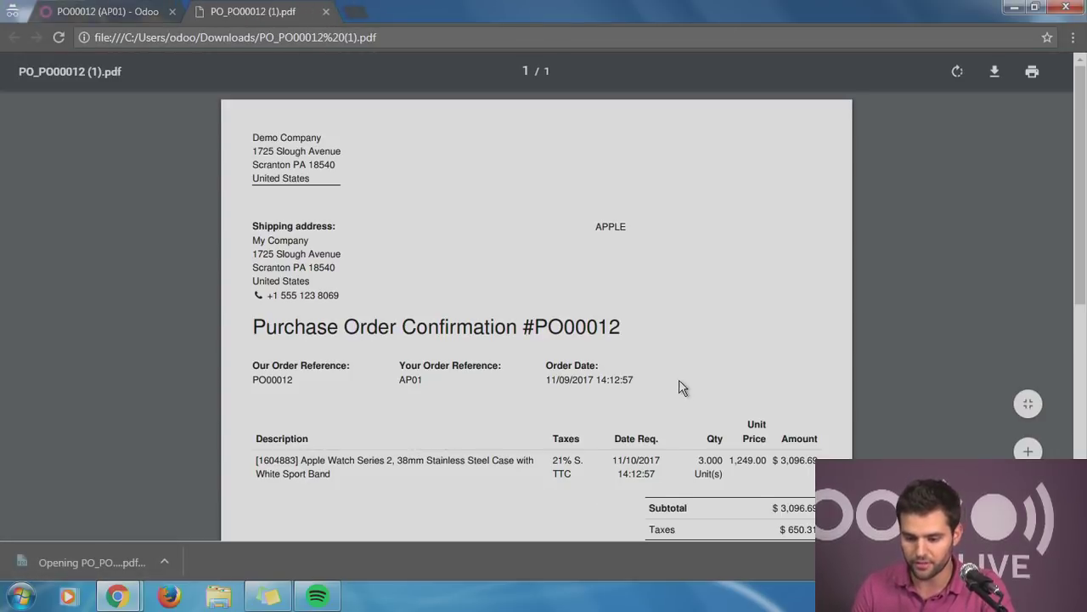
pyautogui.scroll(-2, 757, 408)
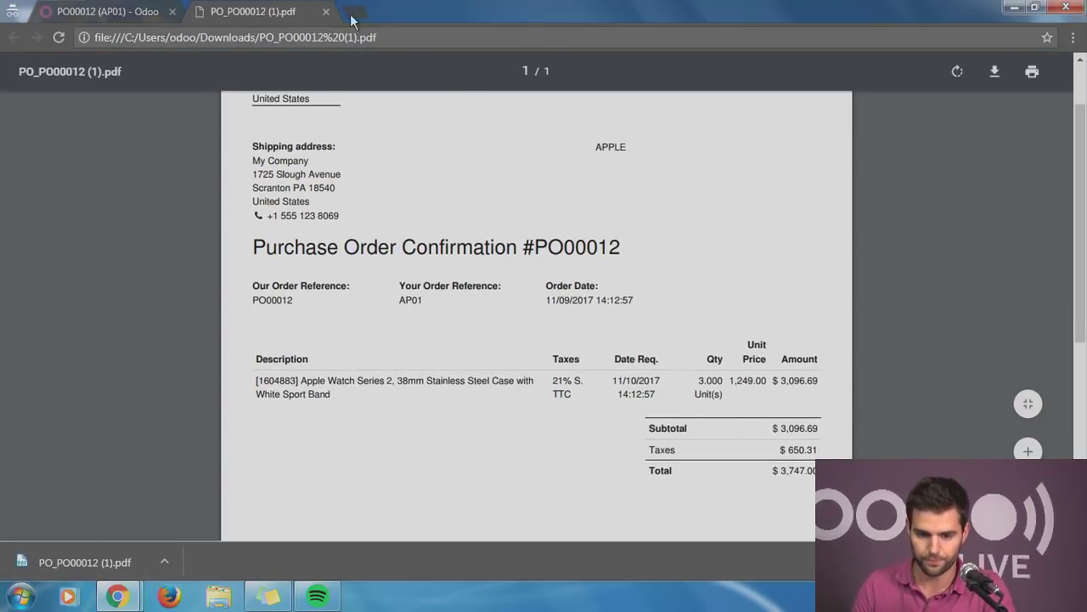
pyautogui.click(325, 11)
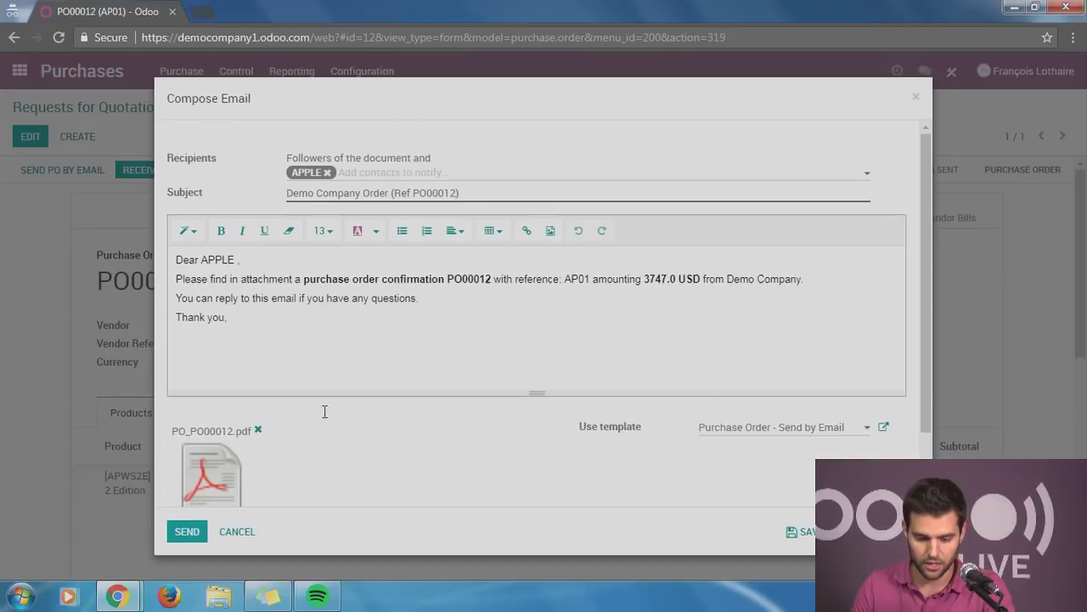
pyautogui.click(188, 537)
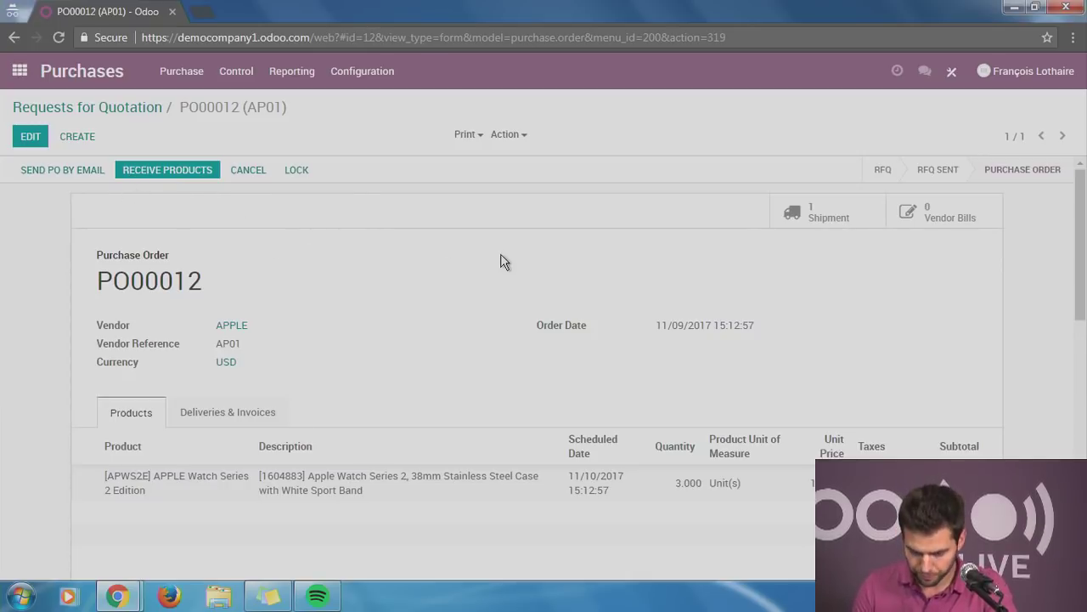
# Step: Review the incoming shipment linked to the purchase order and return to the Requests for Quotation list
pyautogui.click(811, 218)
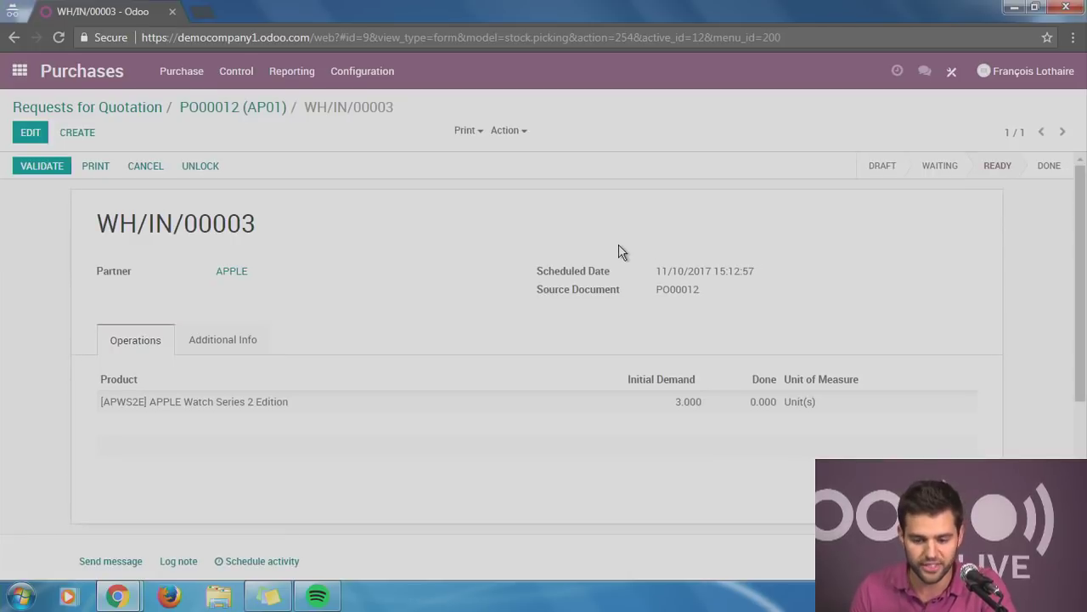
pyautogui.click(266, 109)
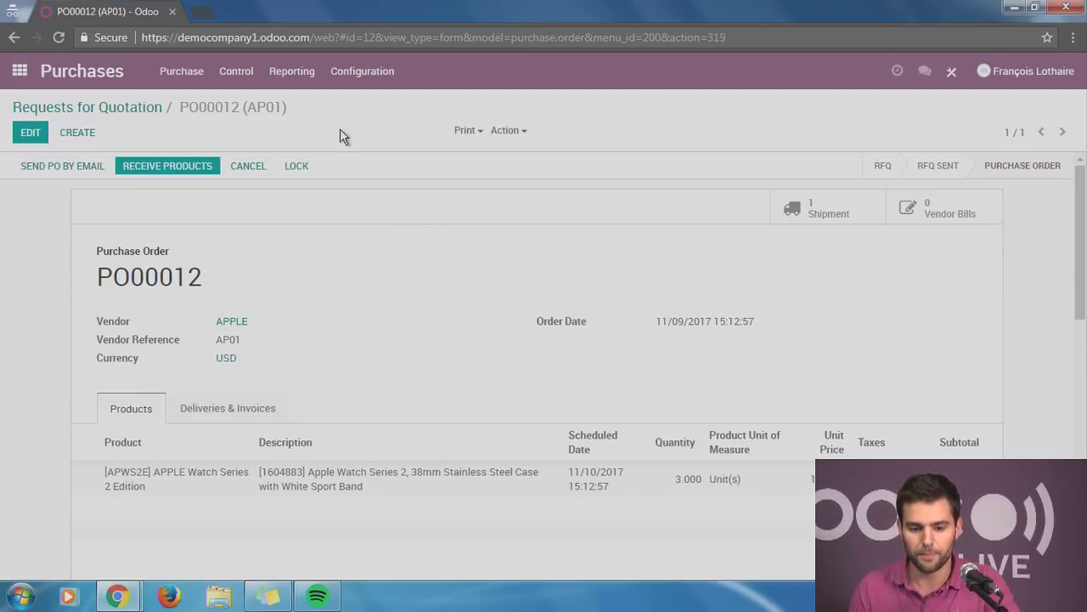
pyautogui.click(139, 112)
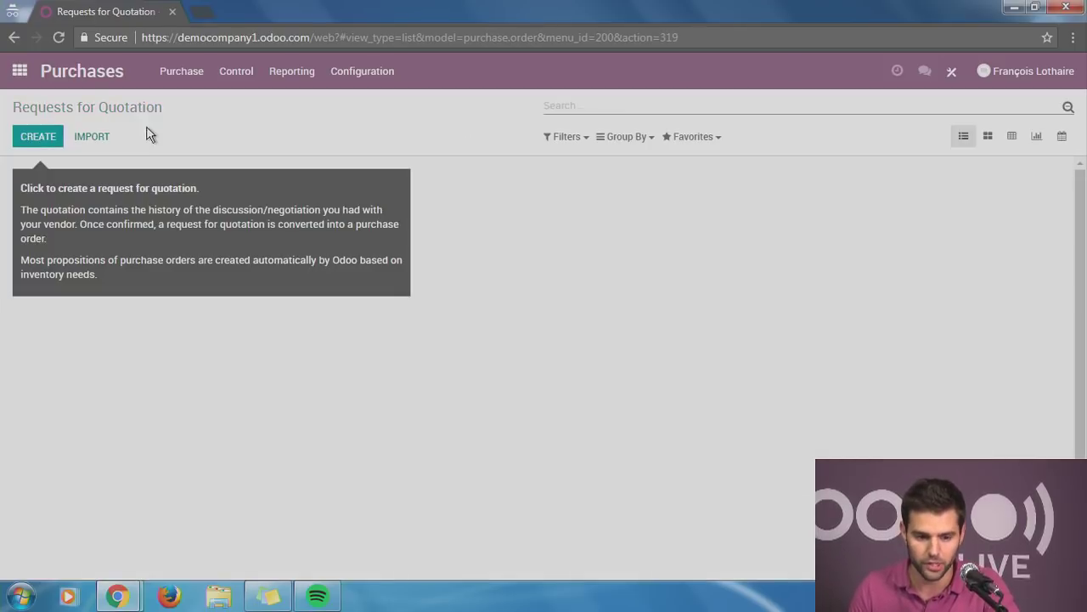
# Step: Switch to Inventory and open the ready receipt from APPLE among the receipts to process
pyautogui.click(19, 71)
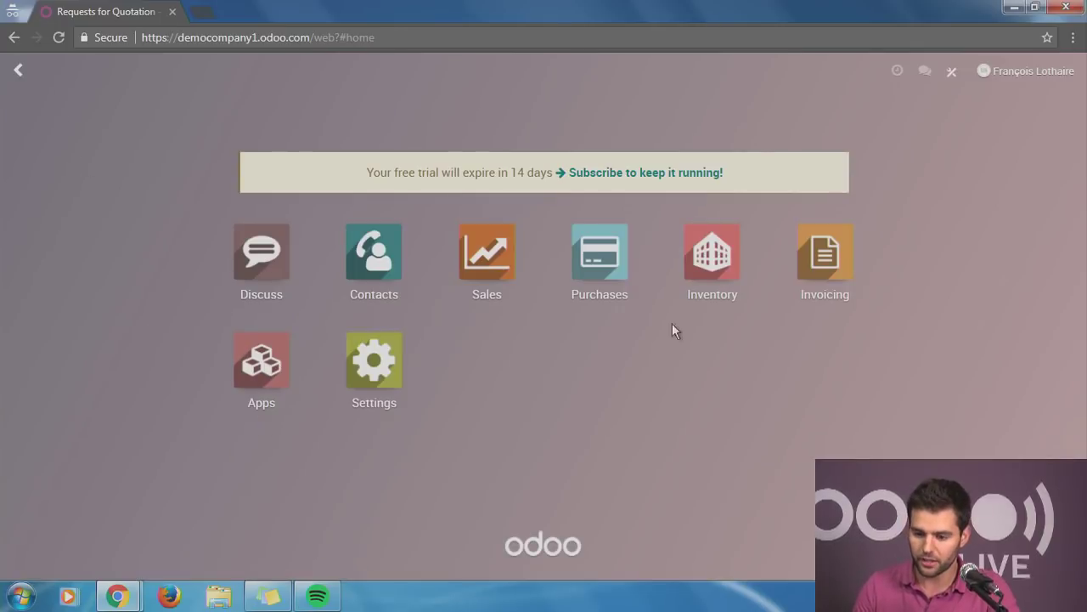
pyautogui.click(712, 273)
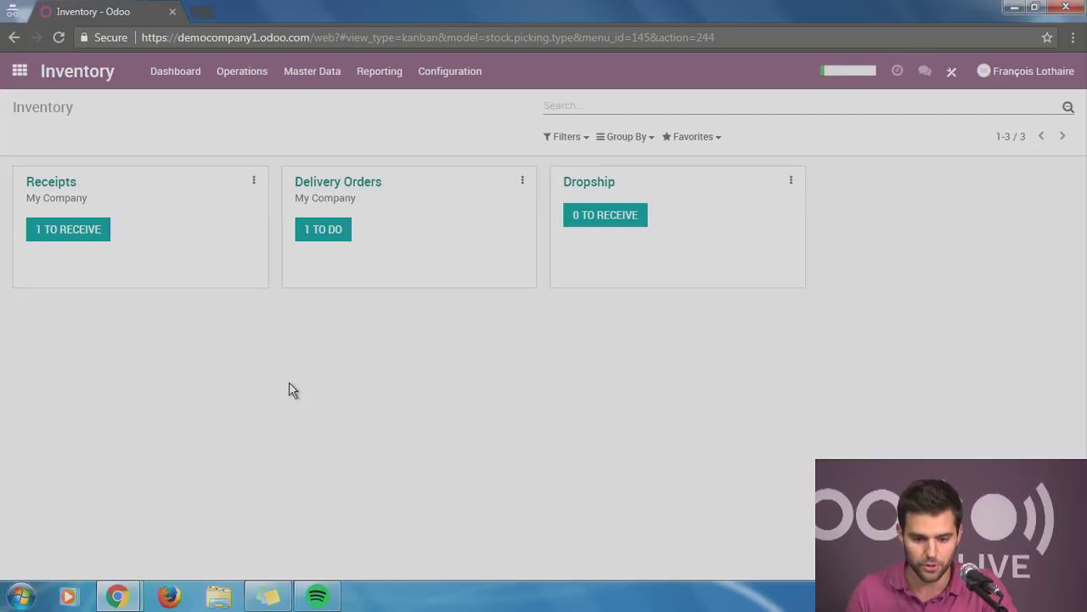
pyautogui.click(67, 231)
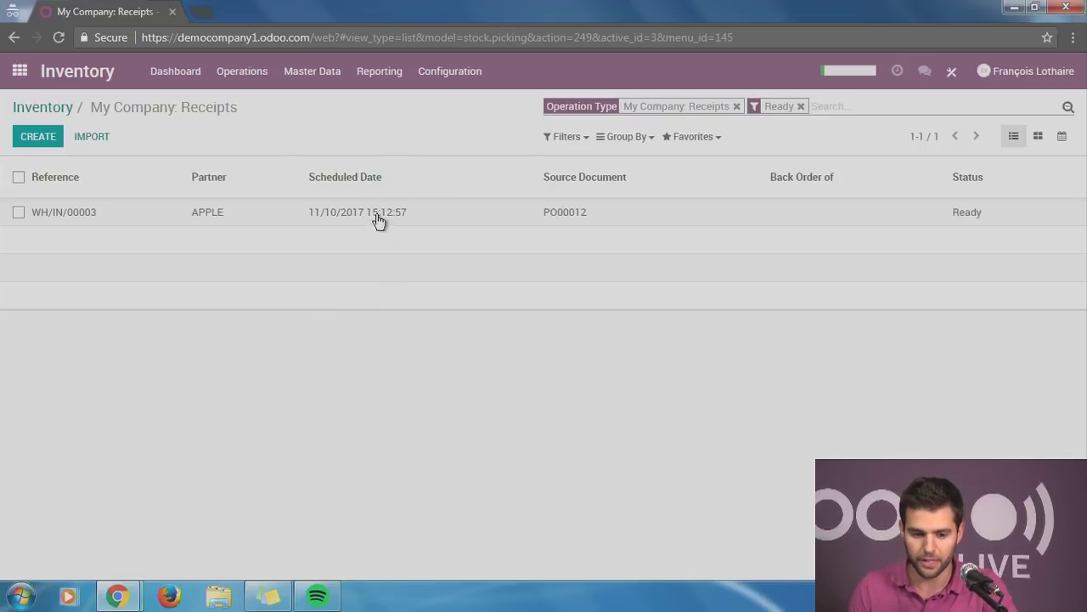
pyautogui.click(74, 107)
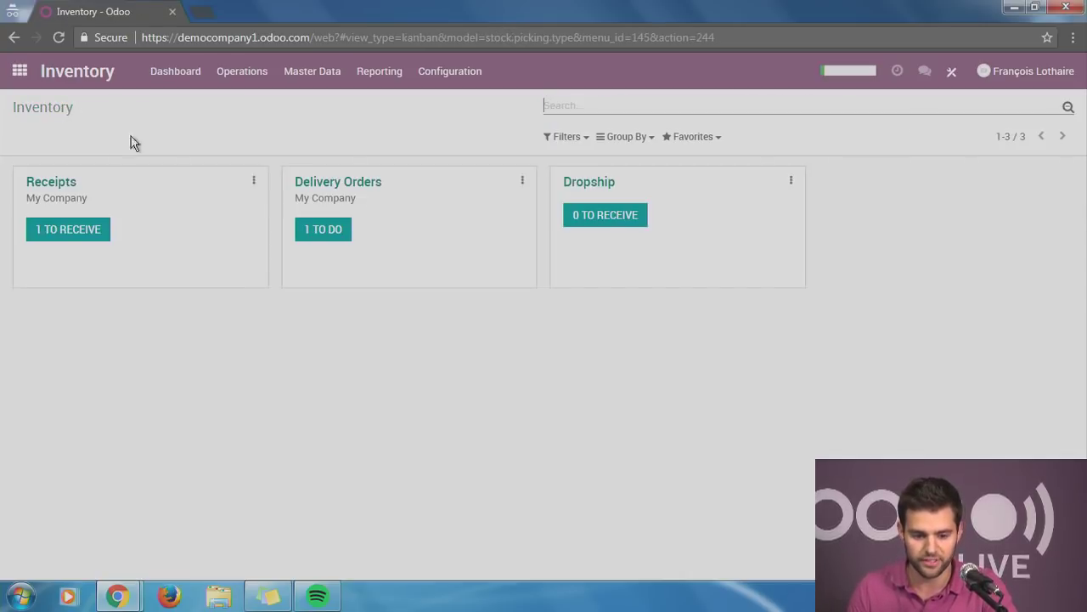
pyautogui.click(94, 235)
pyautogui.click(365, 212)
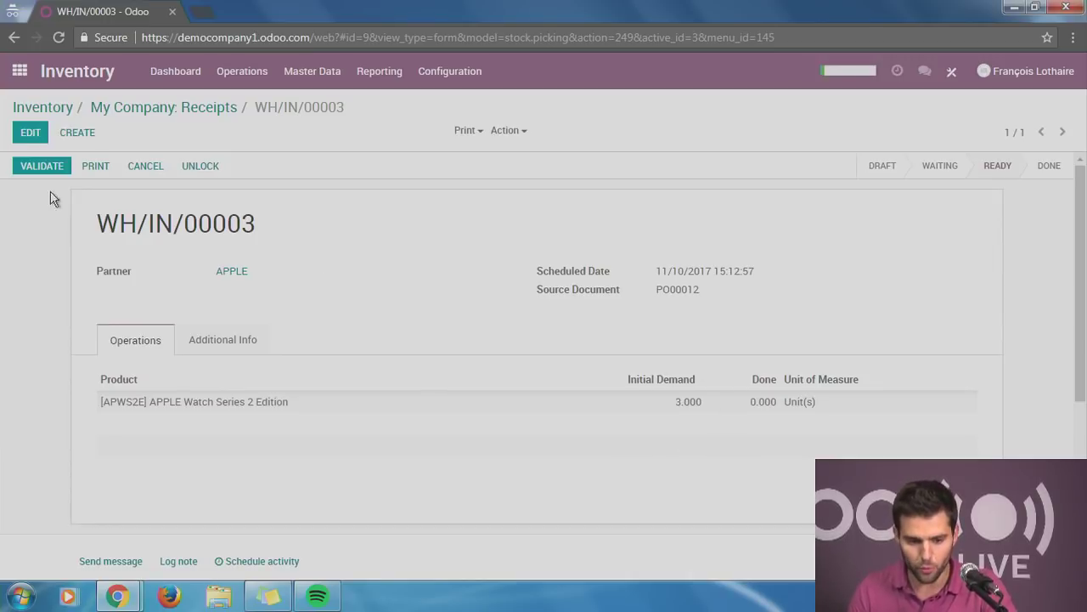
# Step: Dismiss the immediate transfer and set the done quantity of the APPLE Watch Series 2 Edition line to 2
pyautogui.click(21, 168)
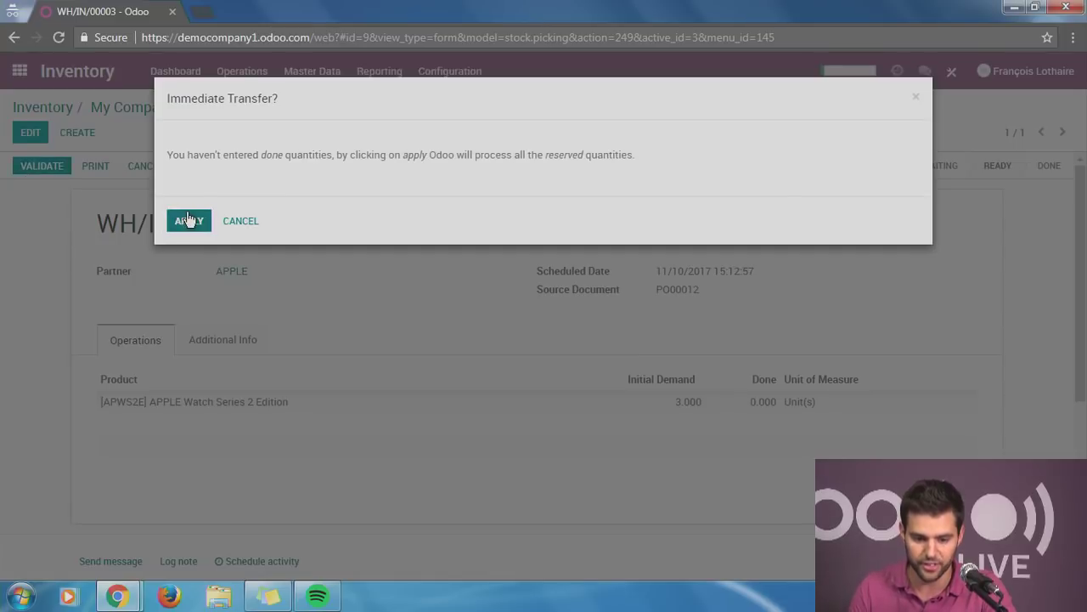
pyautogui.click(253, 221)
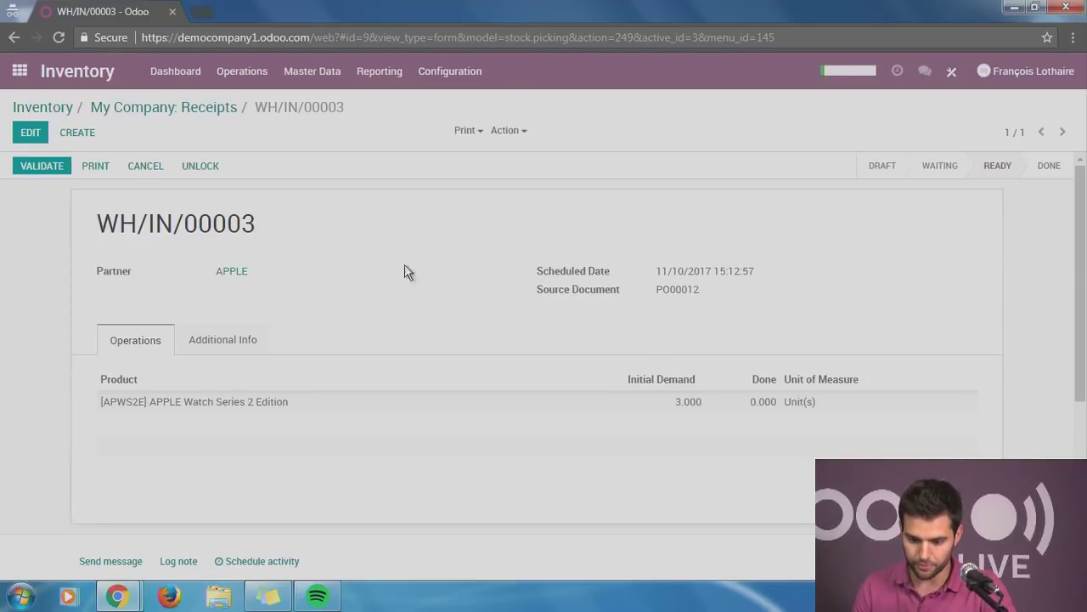
pyautogui.click(30, 132)
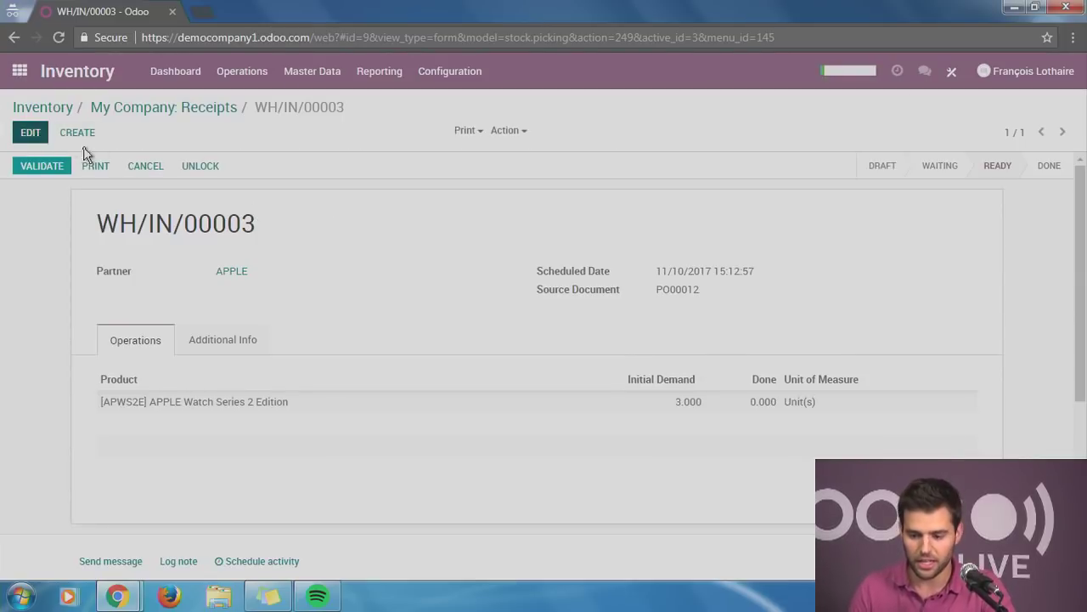
pyautogui.click(752, 406)
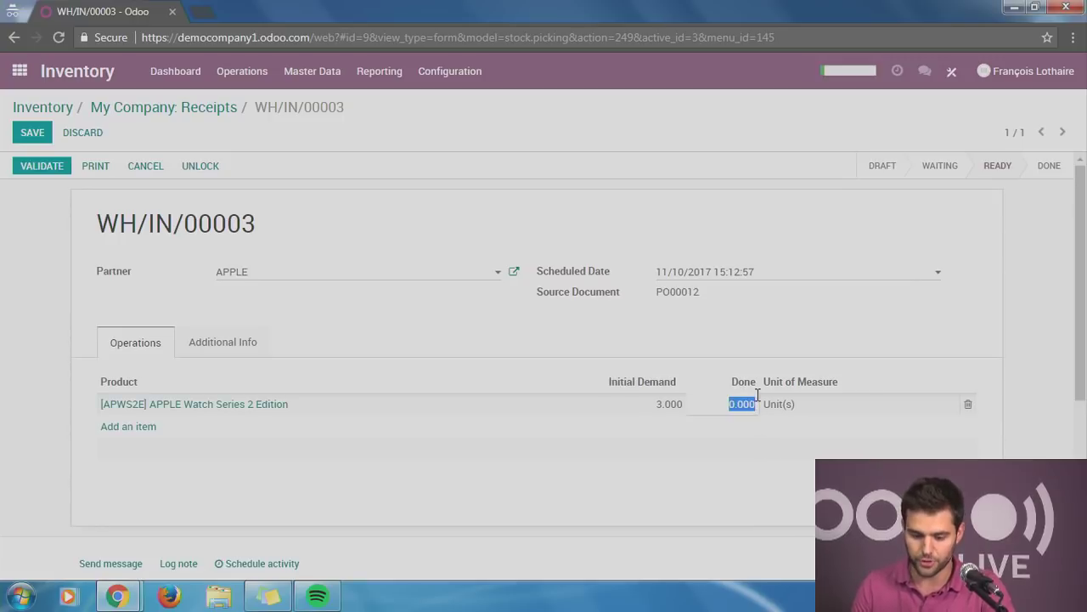
pyautogui.write('2')
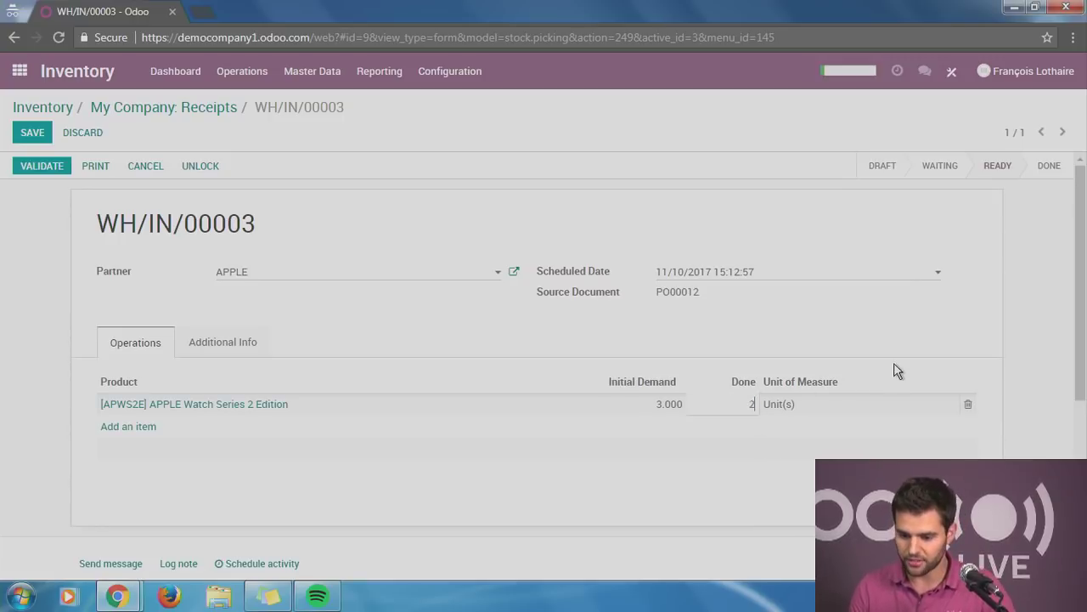
pyautogui.click(1057, 318)
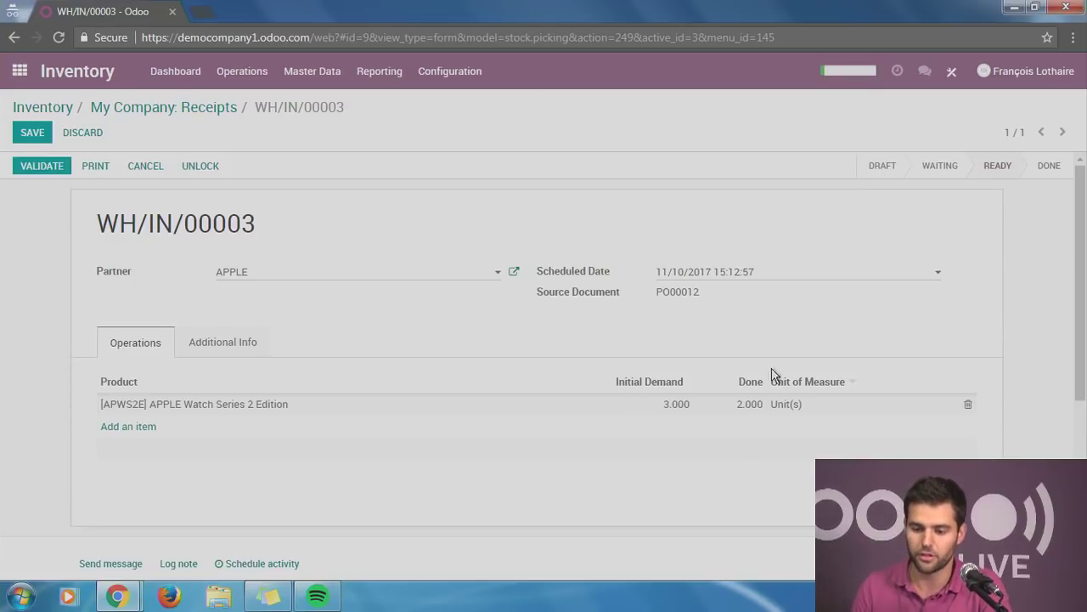
# Step: Save and validate the partial receipt, creating a backorder for the remaining quantity
pyautogui.click(24, 133)
pyautogui.click(41, 167)
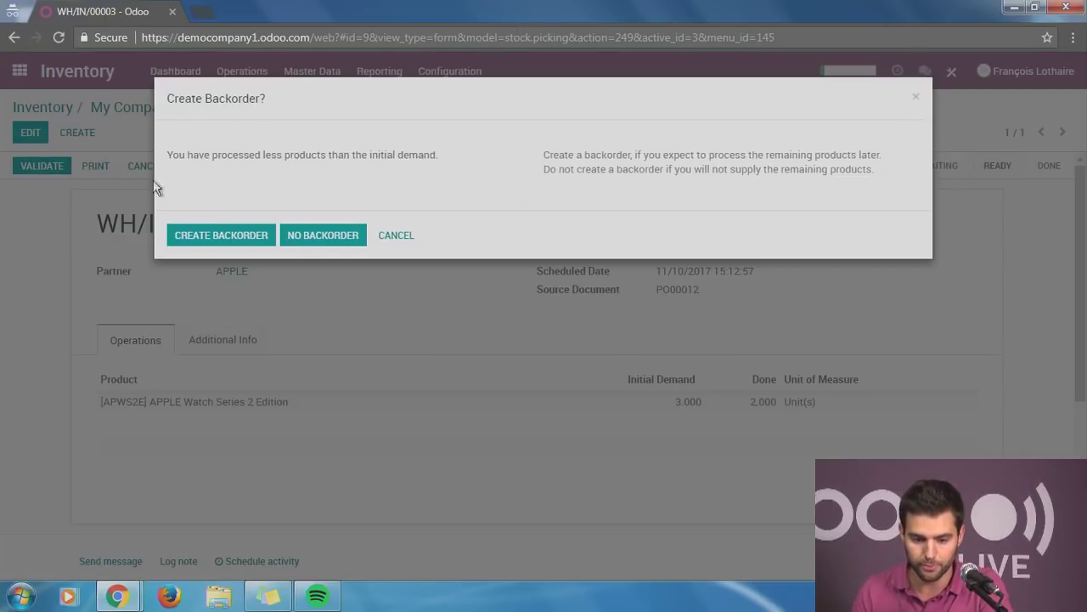
pyautogui.click(223, 240)
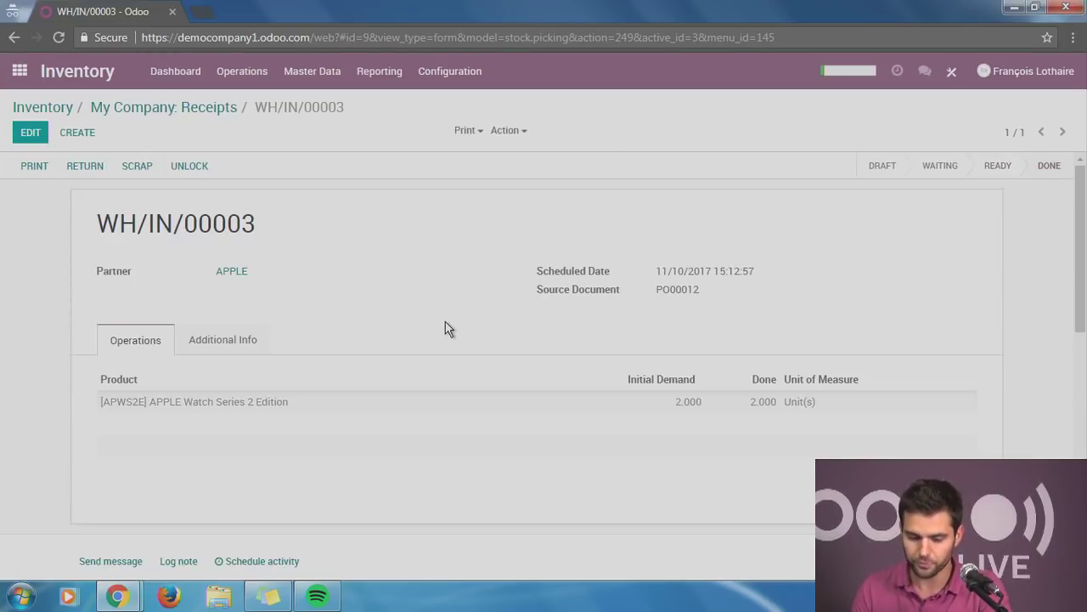
# Step: Open the backorder receipt from APPLE and validate it as an immediate transfer of all reserved quantities
pyautogui.click(116, 109)
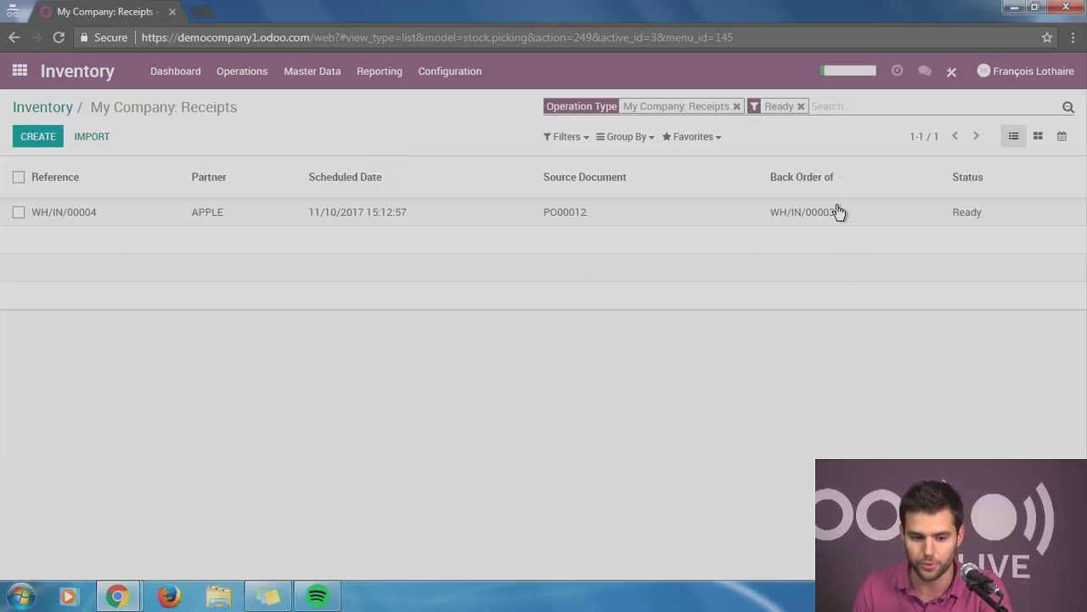
pyautogui.click(73, 213)
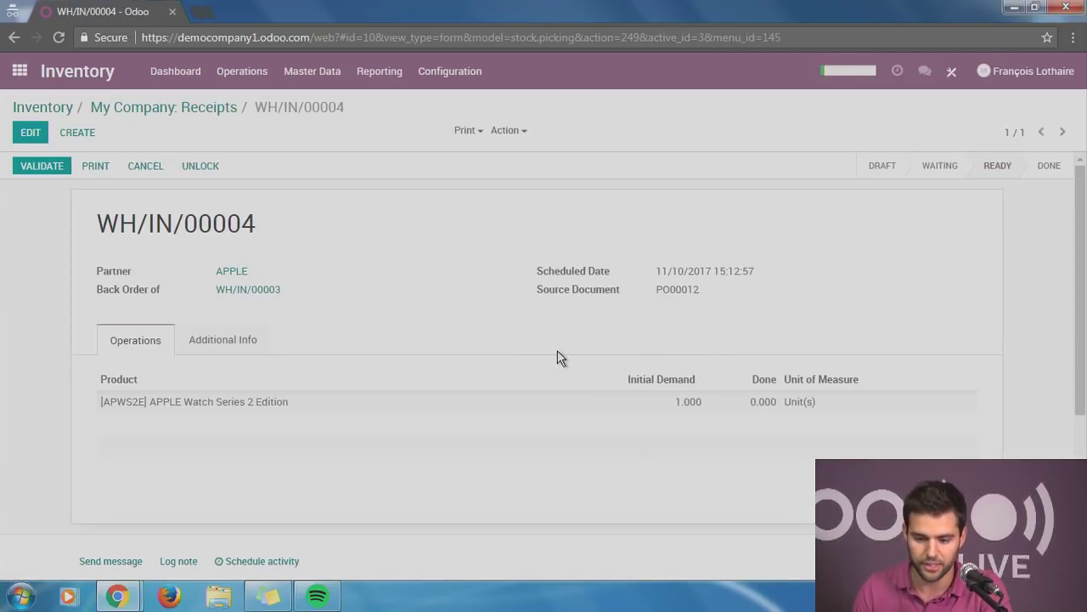
pyautogui.click(51, 164)
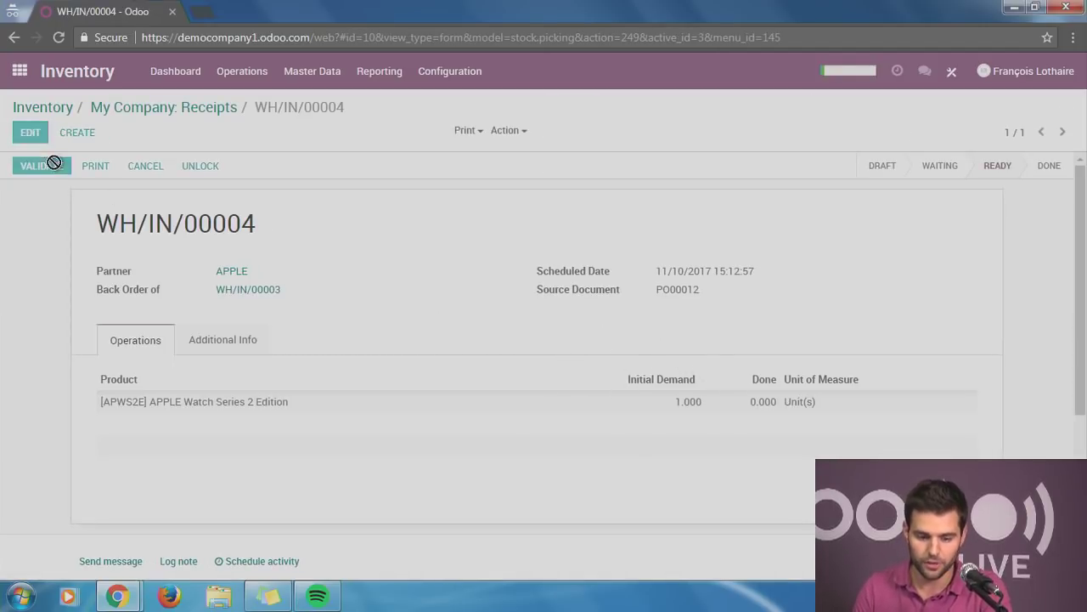
pyautogui.click(202, 222)
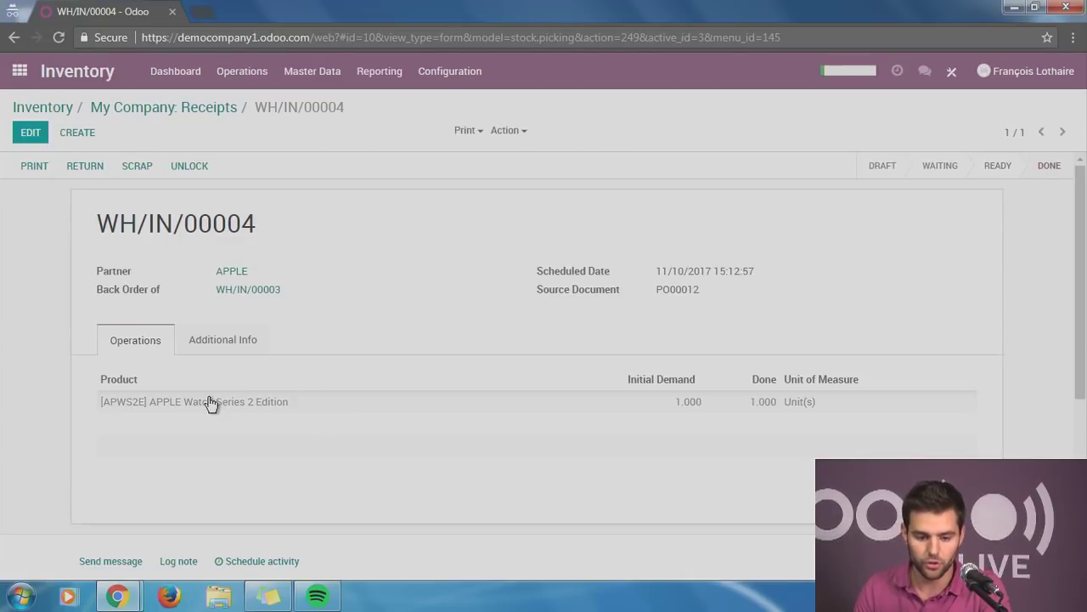
# Step: Check the APPLE Watch Series 2 Edition's on-hand stock from the receipt line, and return to the Inventory overview
pyautogui.click(211, 402)
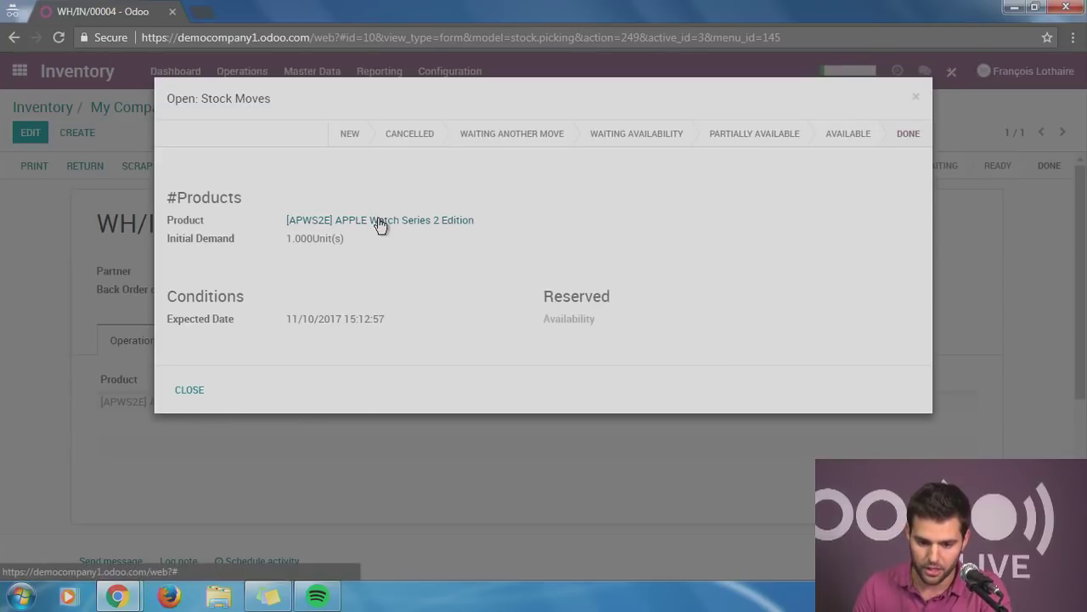
pyautogui.click(380, 221)
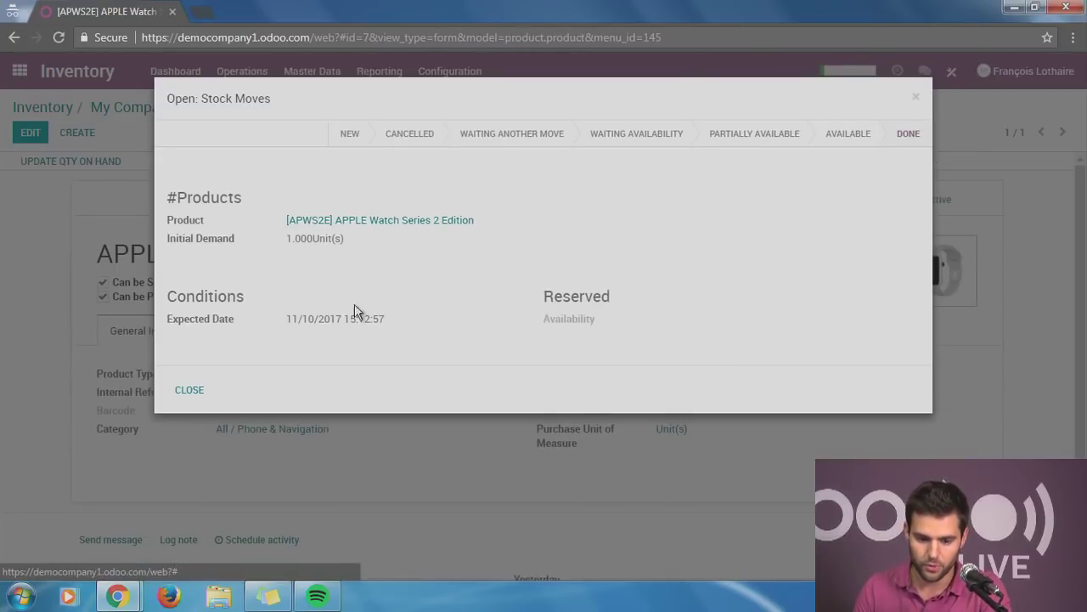
pyautogui.click(188, 389)
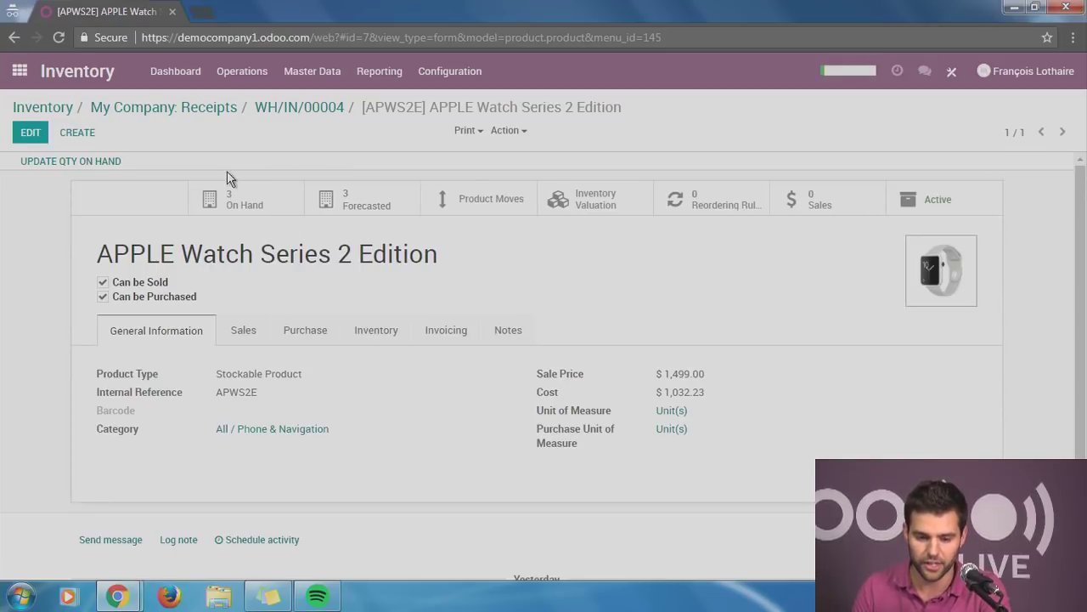
pyautogui.click(288, 107)
pyautogui.click(188, 108)
pyautogui.click(38, 107)
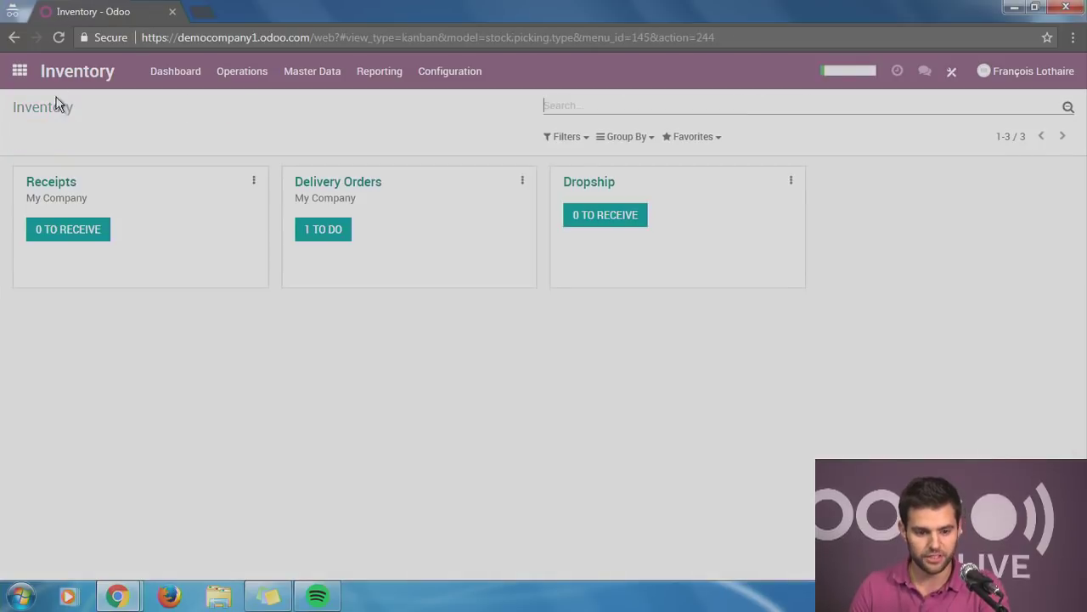
# Step: Switch to Purchases and open the APPLE iPhone X 256 GB Space Gray record from the product list
pyautogui.click(20, 72)
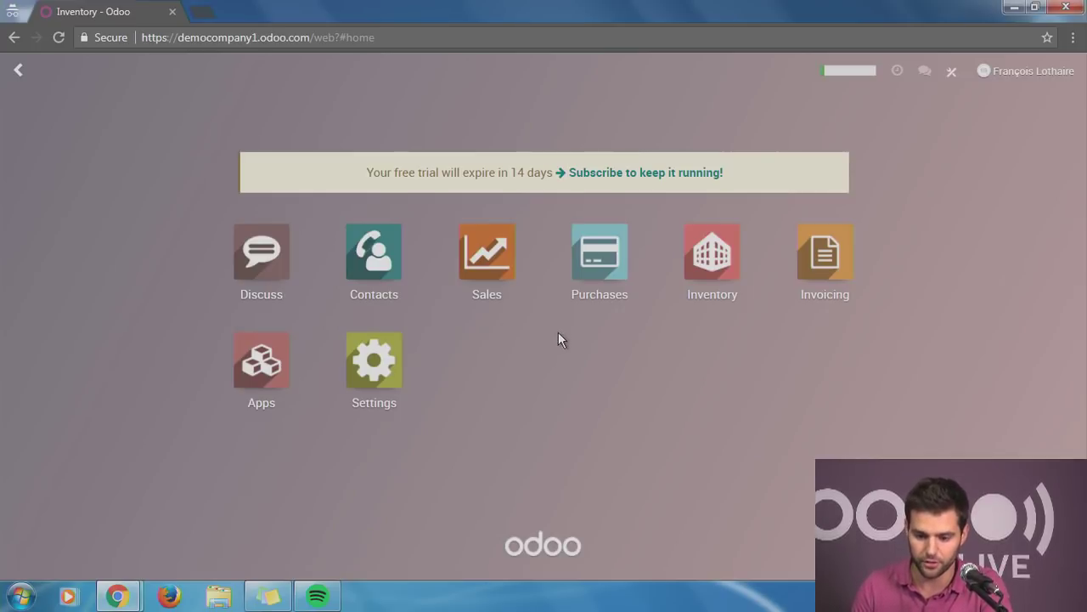
pyautogui.click(610, 274)
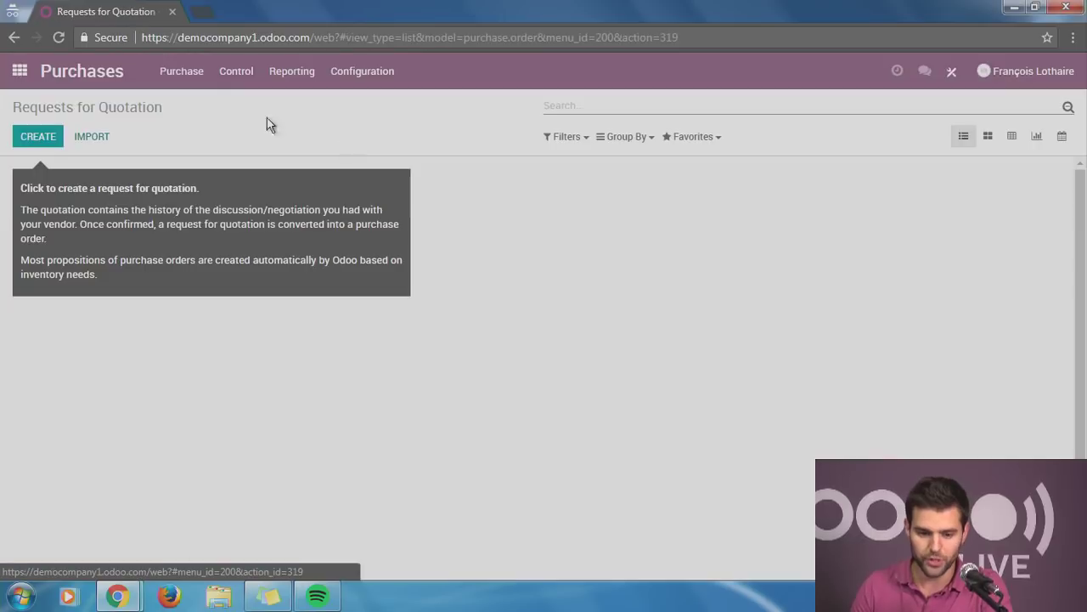
pyautogui.click(192, 89)
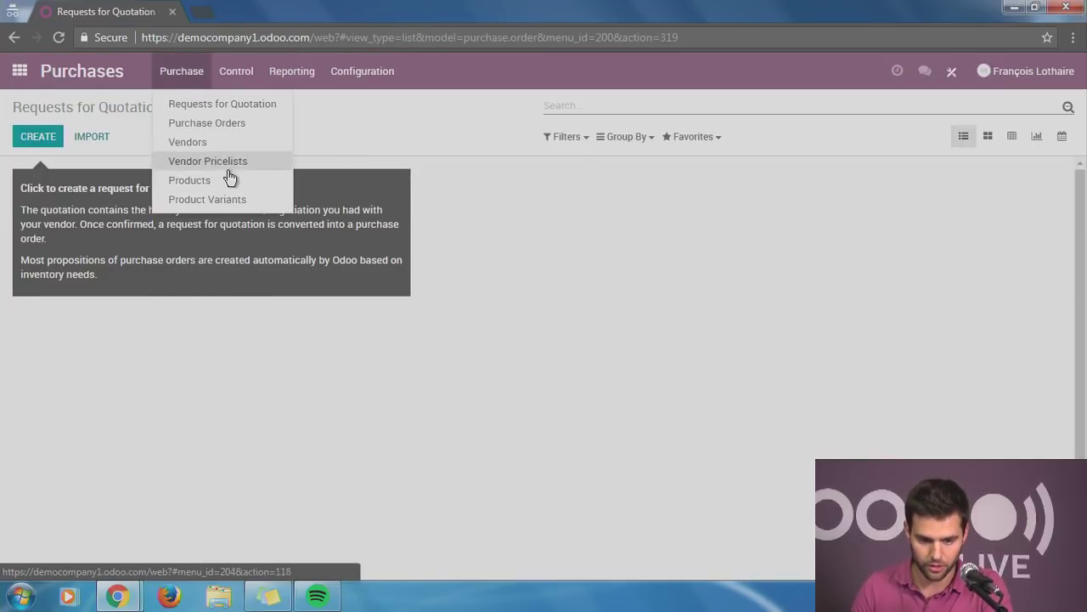
pyautogui.click(223, 166)
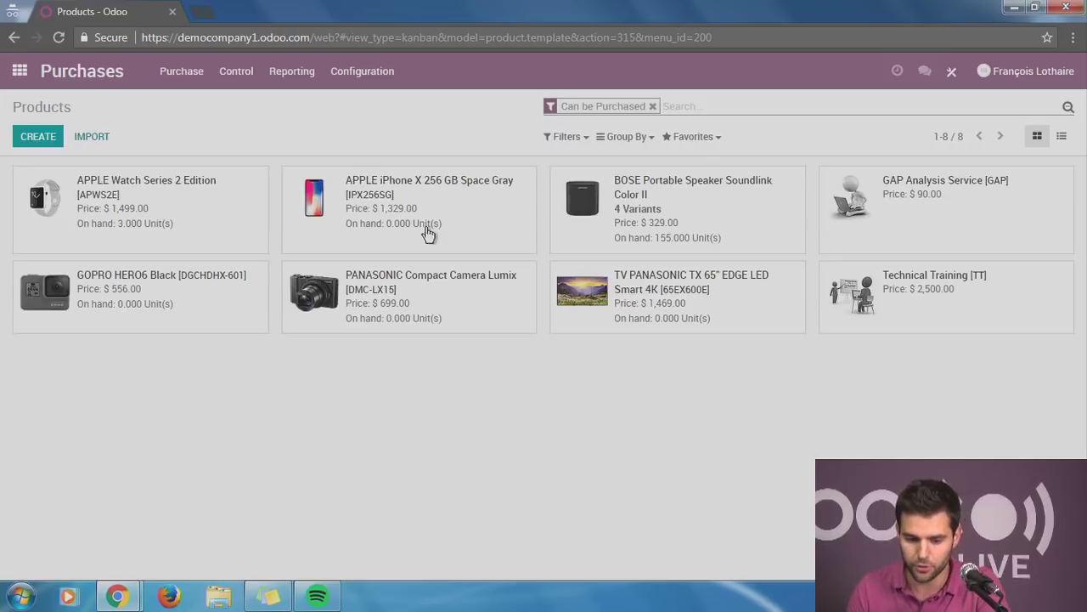
pyautogui.click(209, 295)
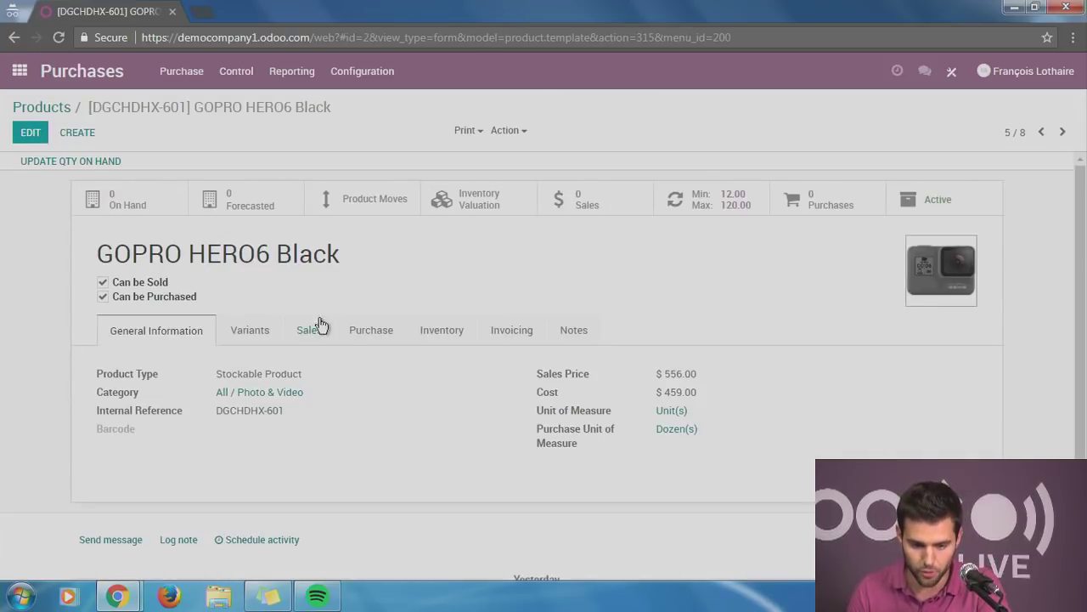
pyautogui.click(59, 108)
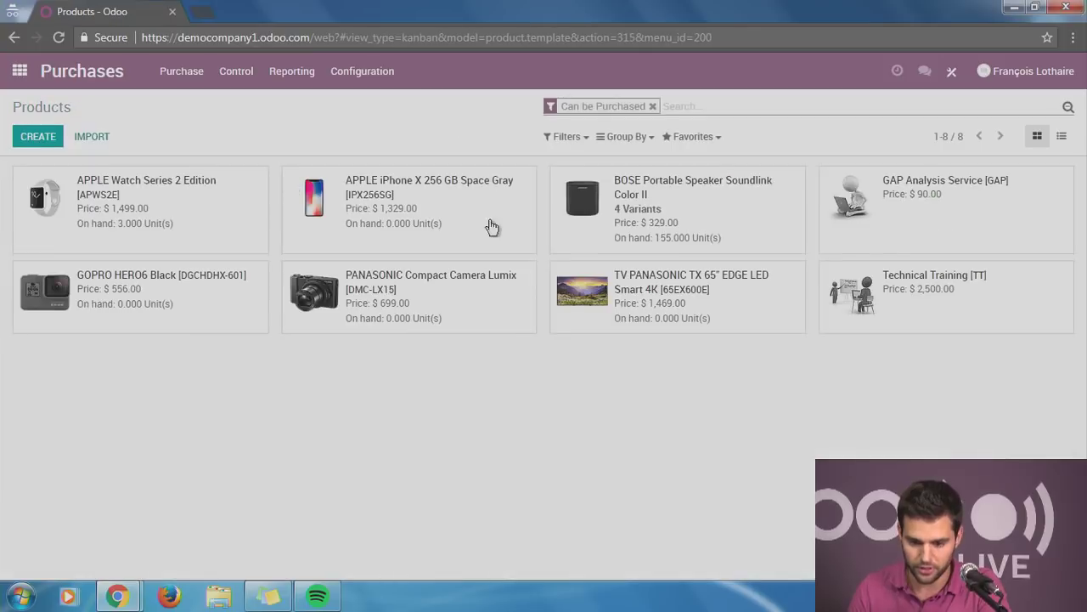
pyautogui.click(410, 198)
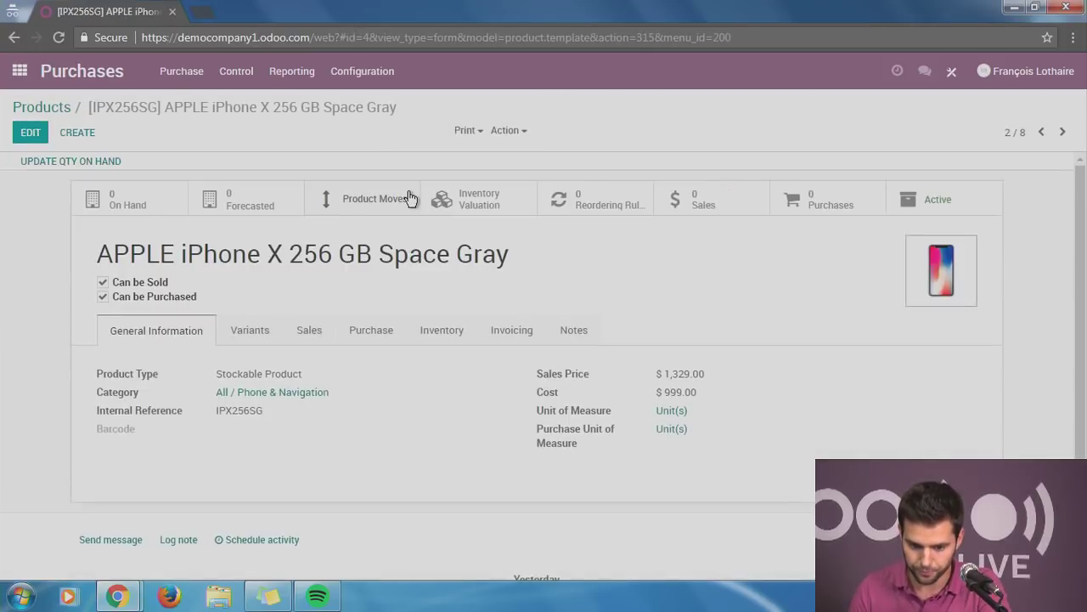
# Step: Enable the Make To Order route alongside Buy for the iPhone X, save the product, and check its vendor list
pyautogui.click(425, 337)
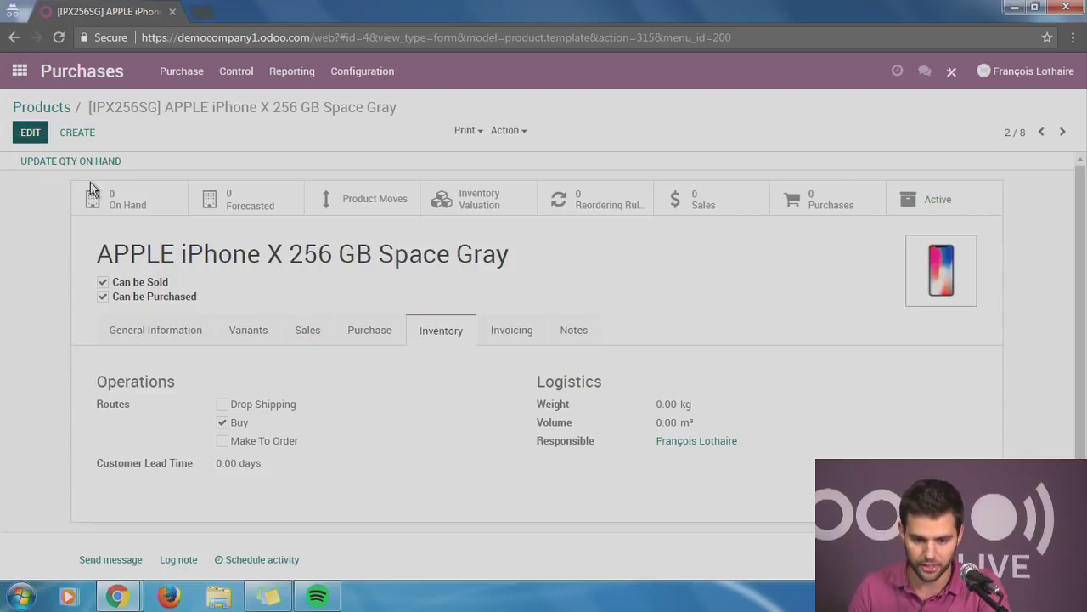
pyautogui.click(31, 132)
pyautogui.click(223, 456)
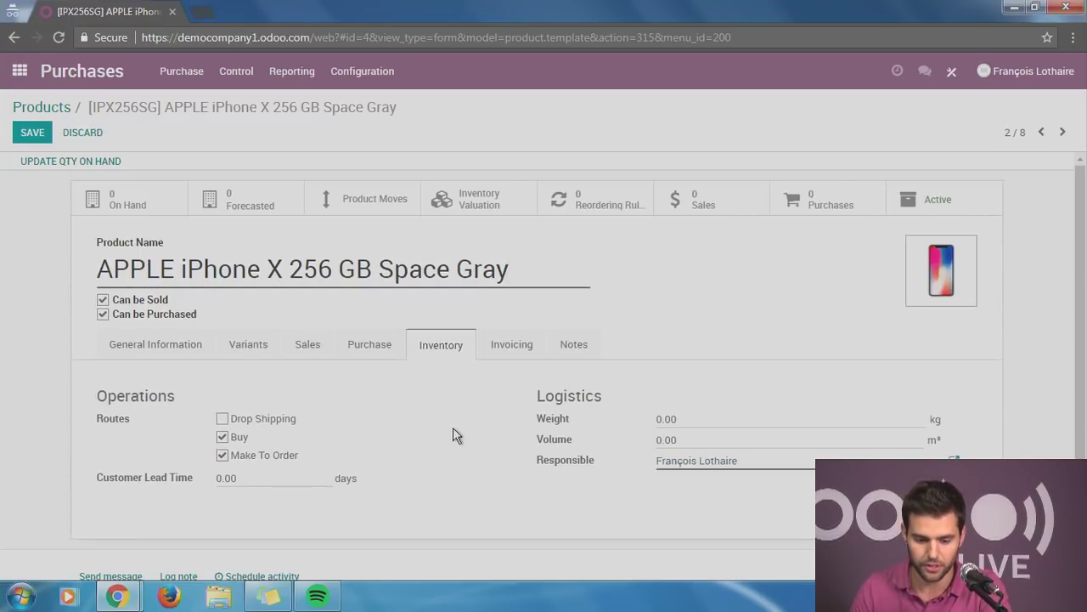
pyautogui.click(28, 133)
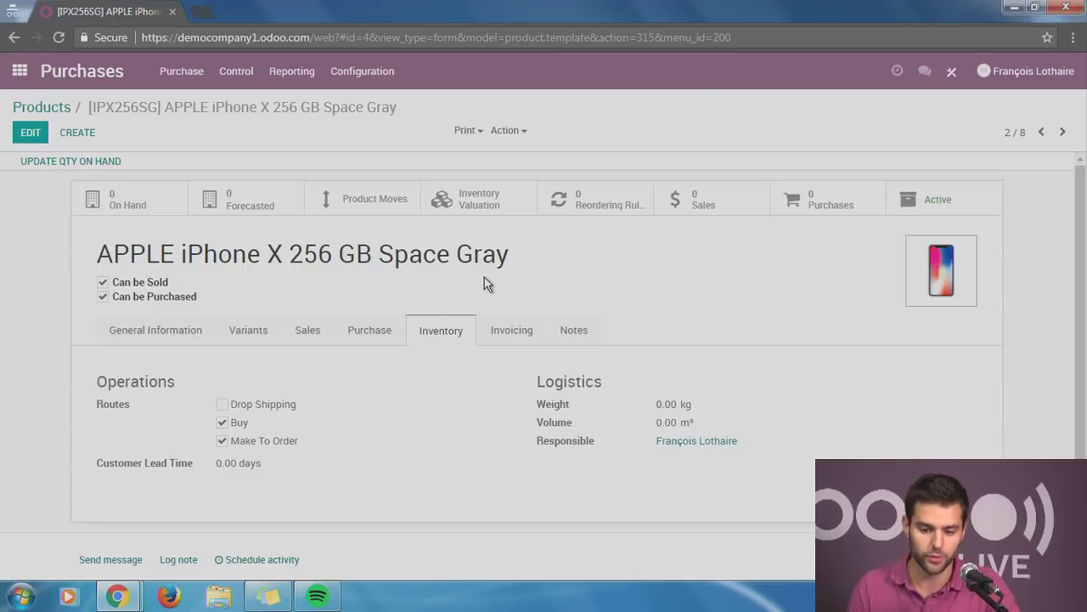
pyautogui.click(366, 337)
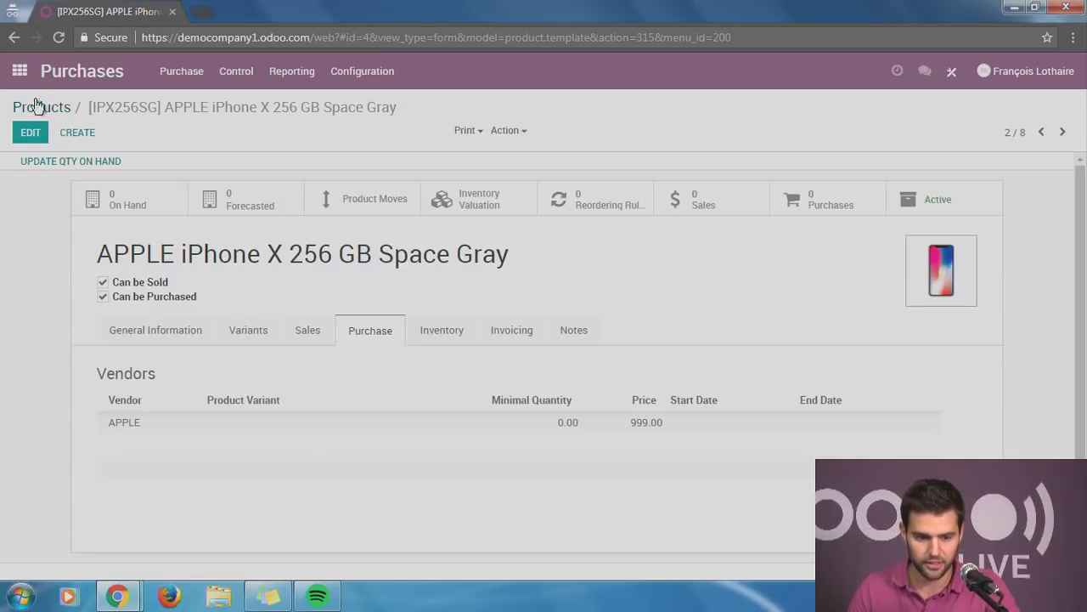
# Step: Switch to Sales and start a new quotation for the customer Agrolait
pyautogui.click(19, 71)
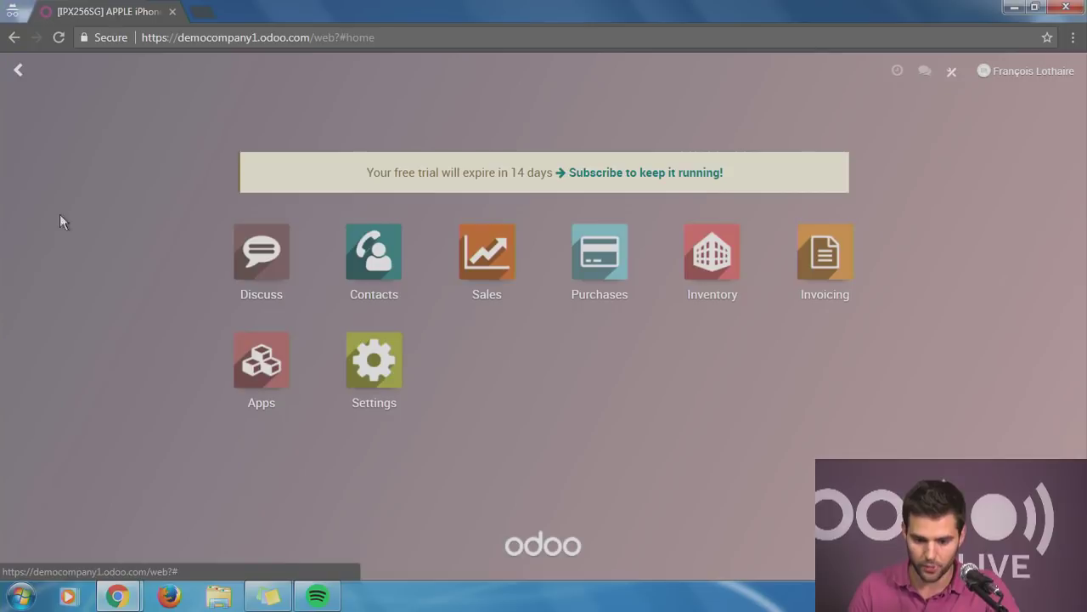
pyautogui.click(473, 277)
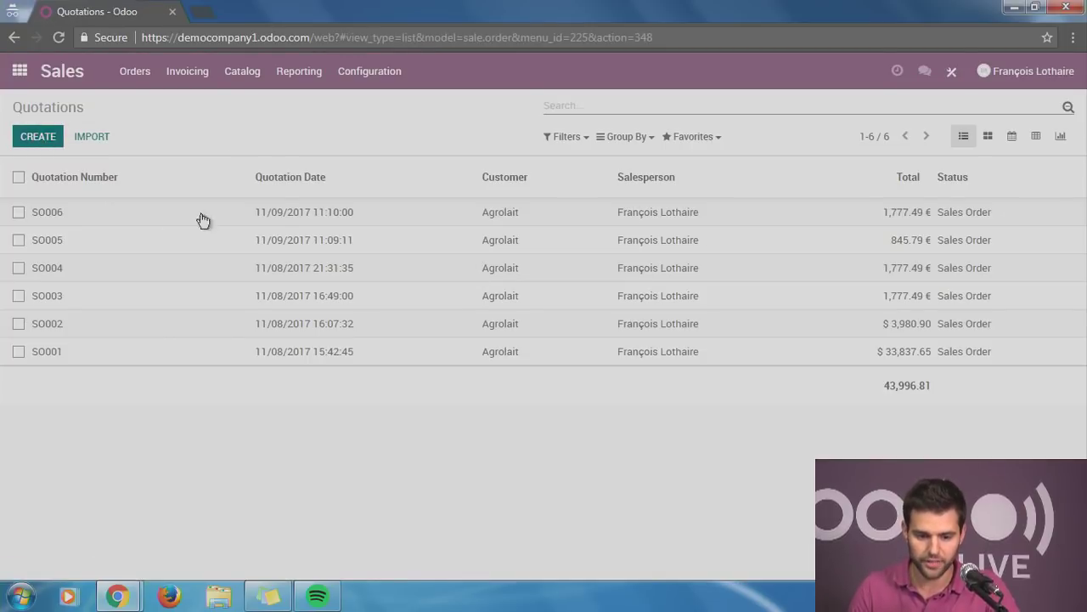
pyautogui.click(249, 276)
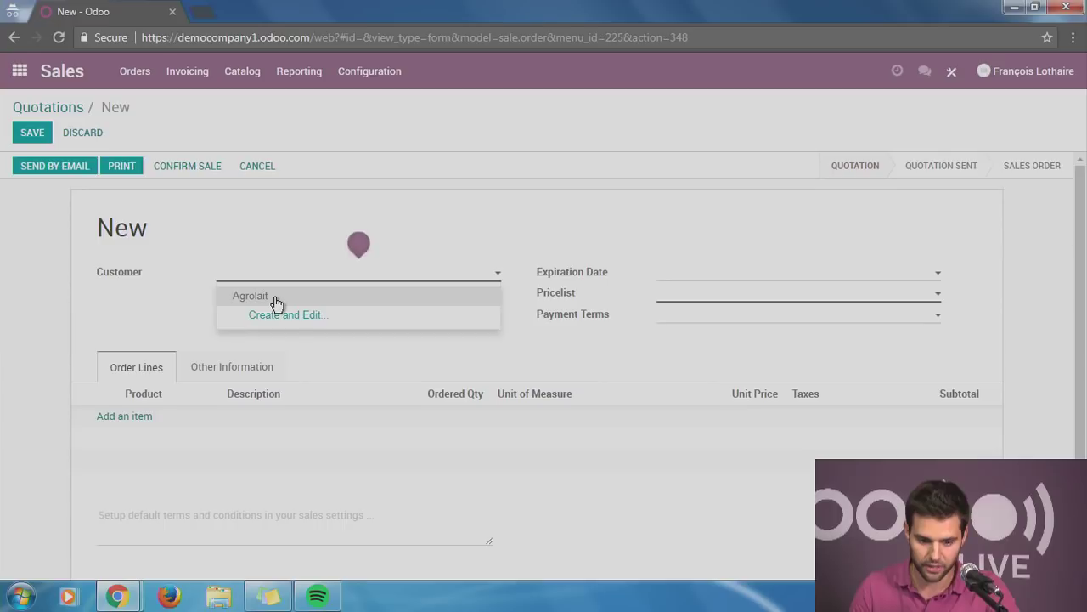
pyautogui.click(274, 302)
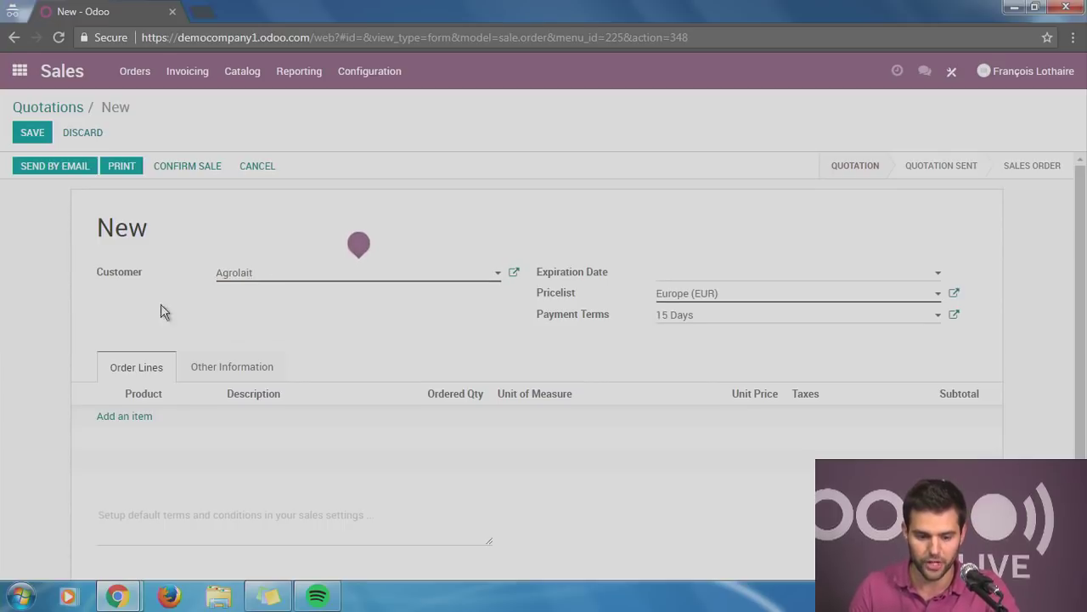
# Step: Add an order line for the APPLE iPhone X 256 GB Space Gray with an ordered quantity of 5
pyautogui.click(132, 419)
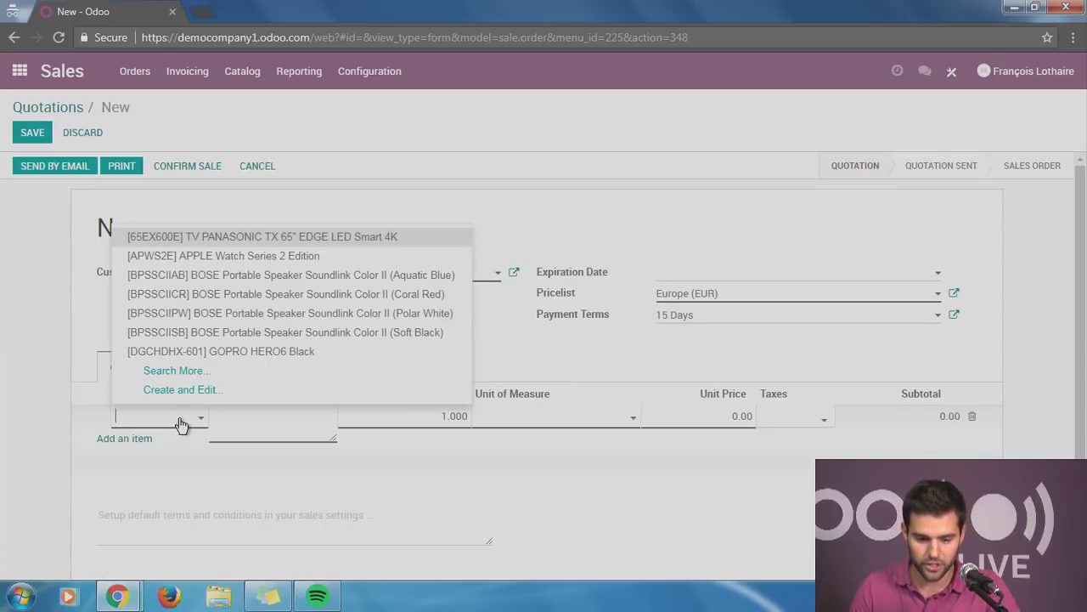
pyautogui.write('Applee')
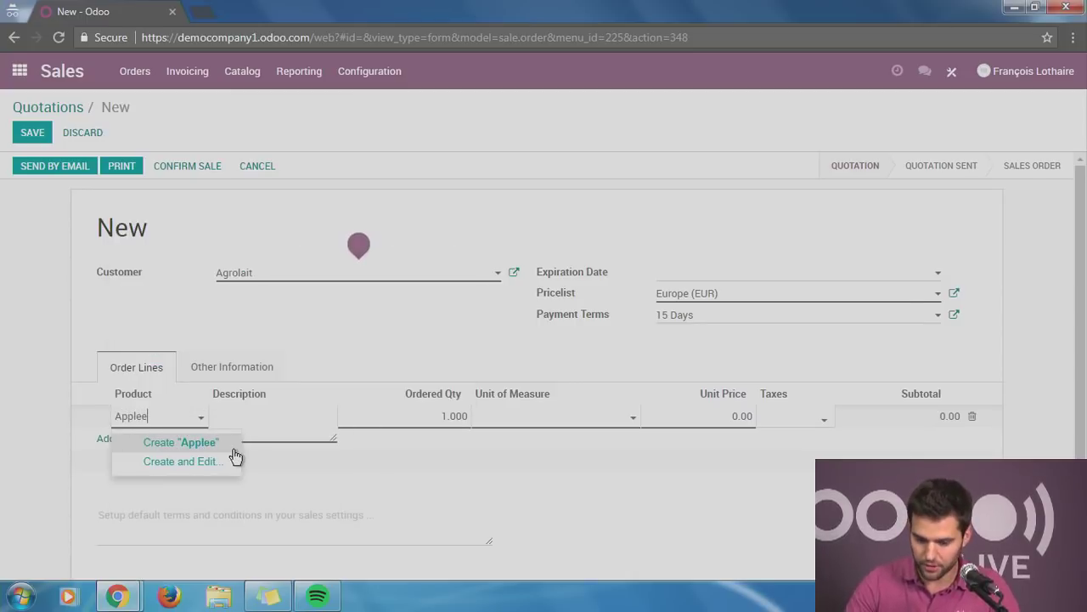
pyautogui.press('BackSpace')
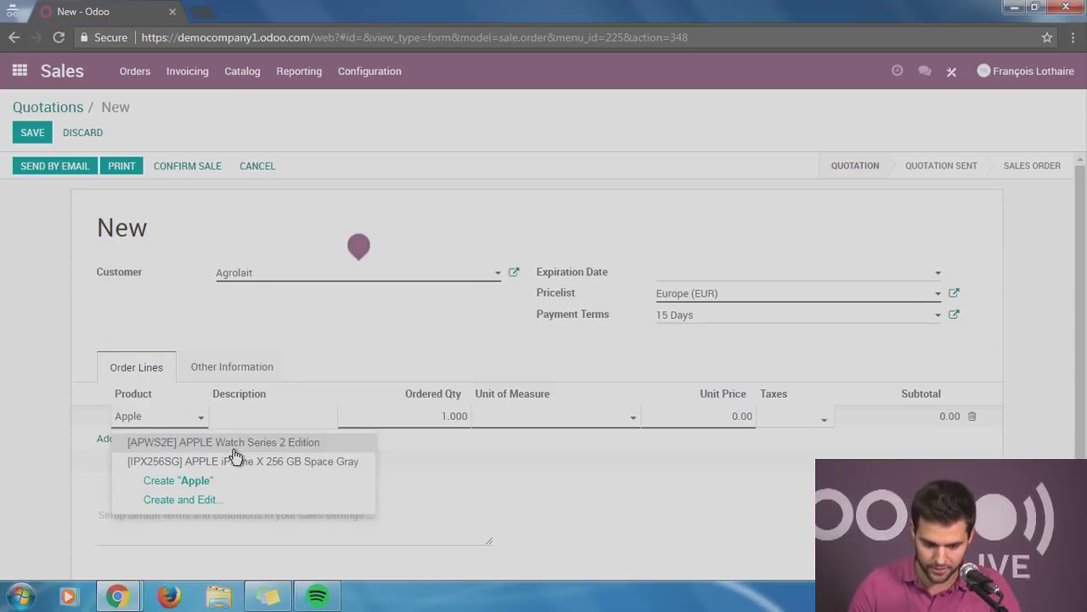
pyautogui.click(253, 460)
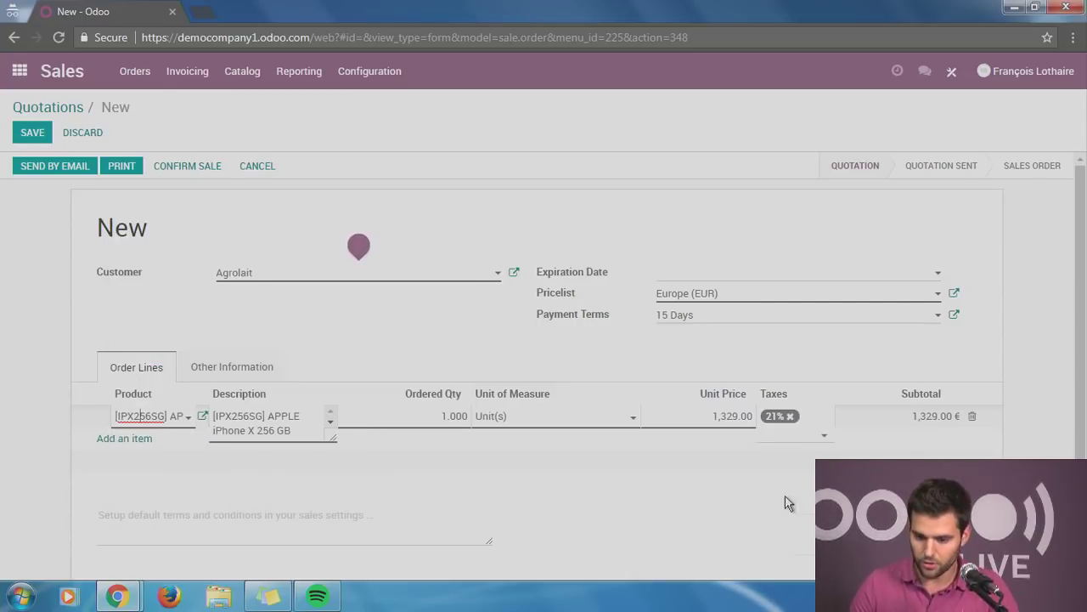
pyautogui.click(441, 423)
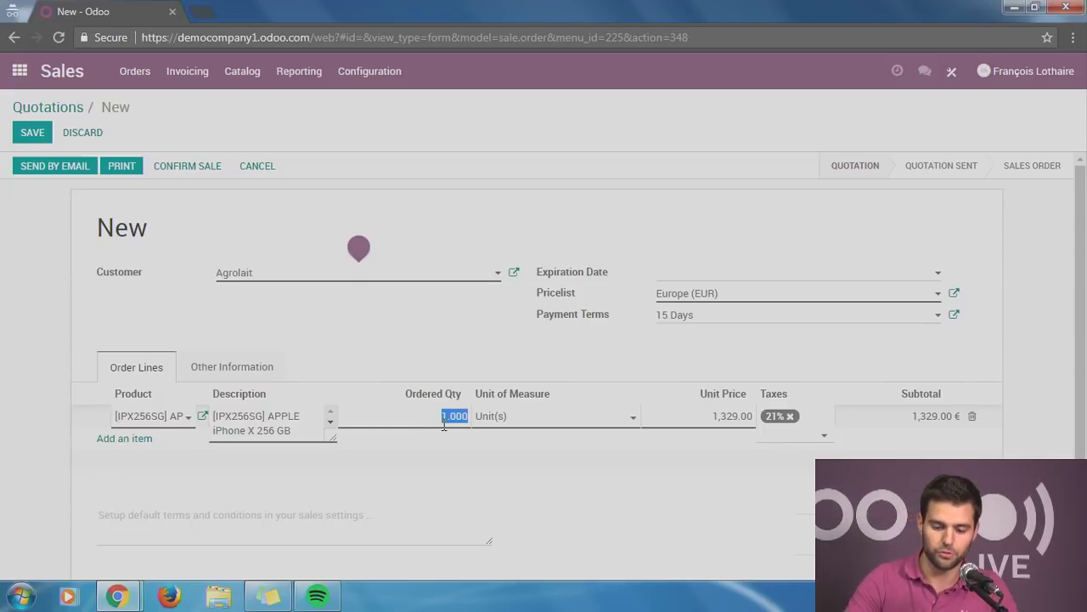
pyautogui.write('5')
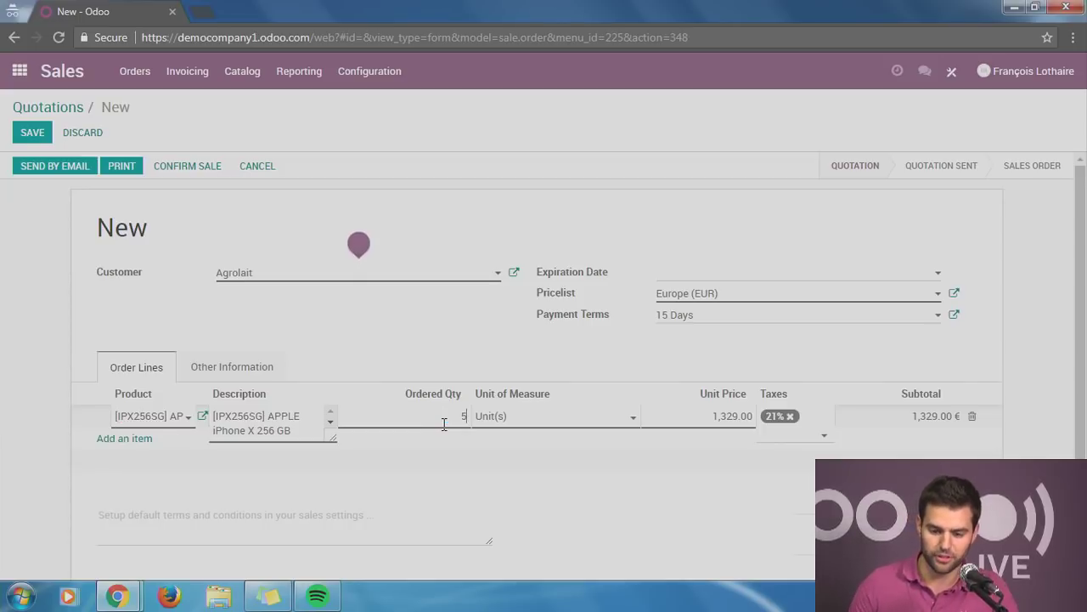
pyautogui.click(419, 326)
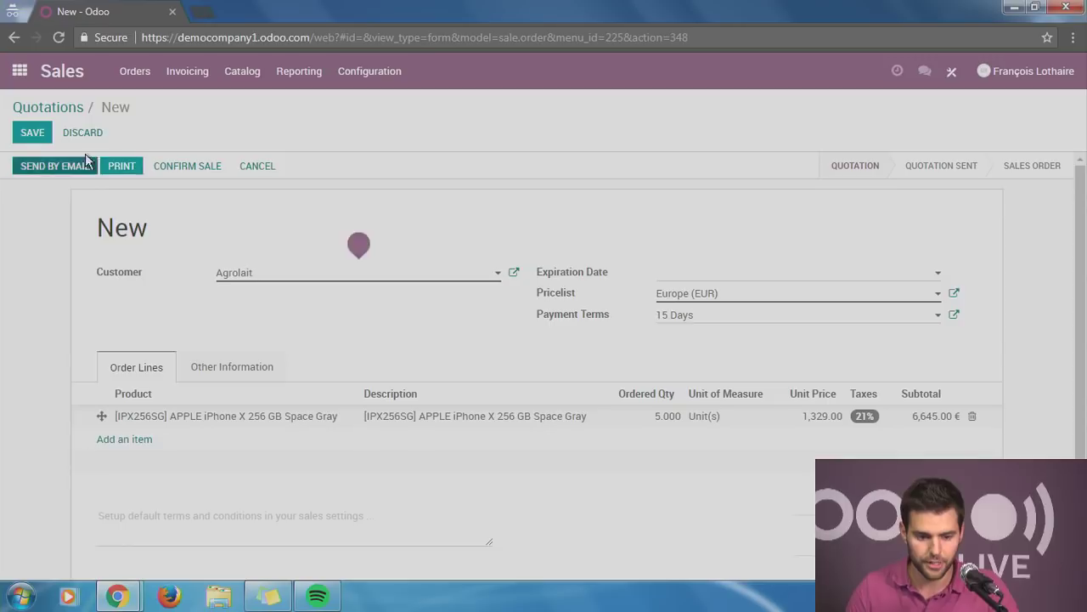
# Step: Save the quotation and confirm the sale, and open its delivery order
pyautogui.click(39, 136)
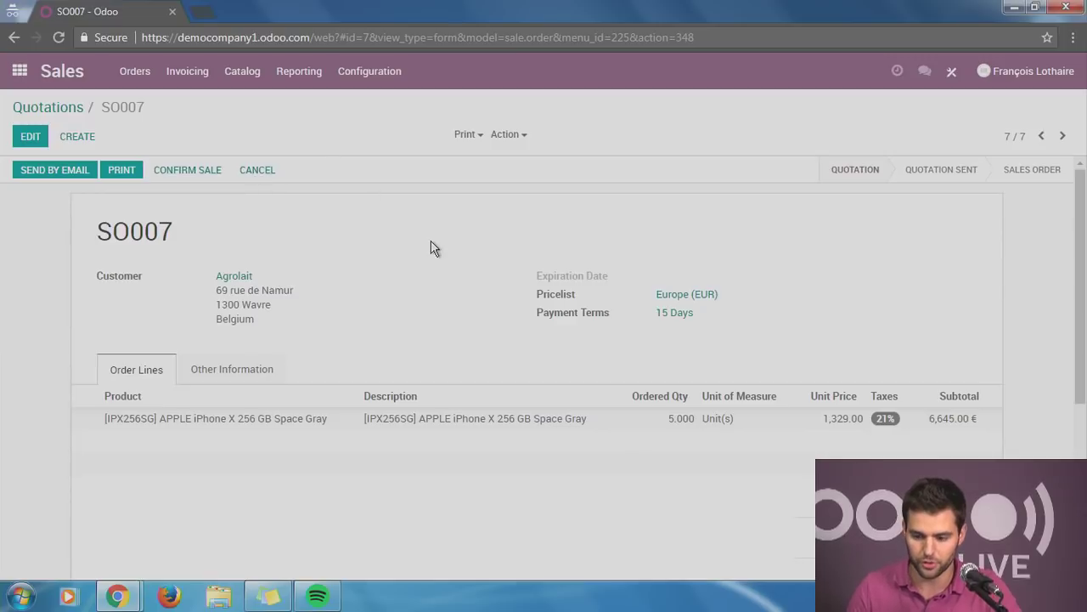
pyautogui.click(172, 175)
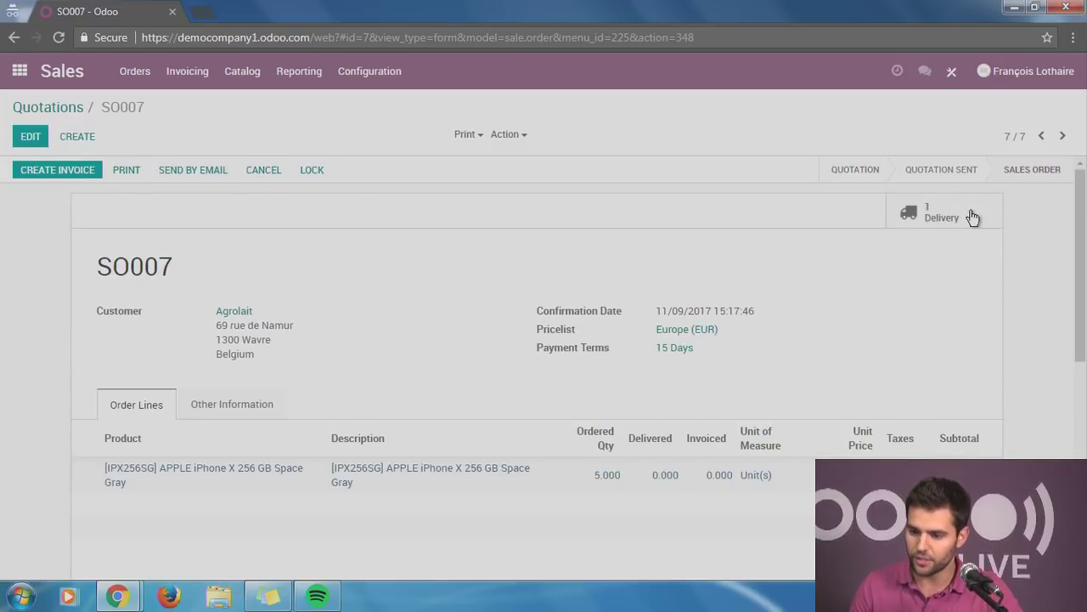
pyautogui.click(973, 216)
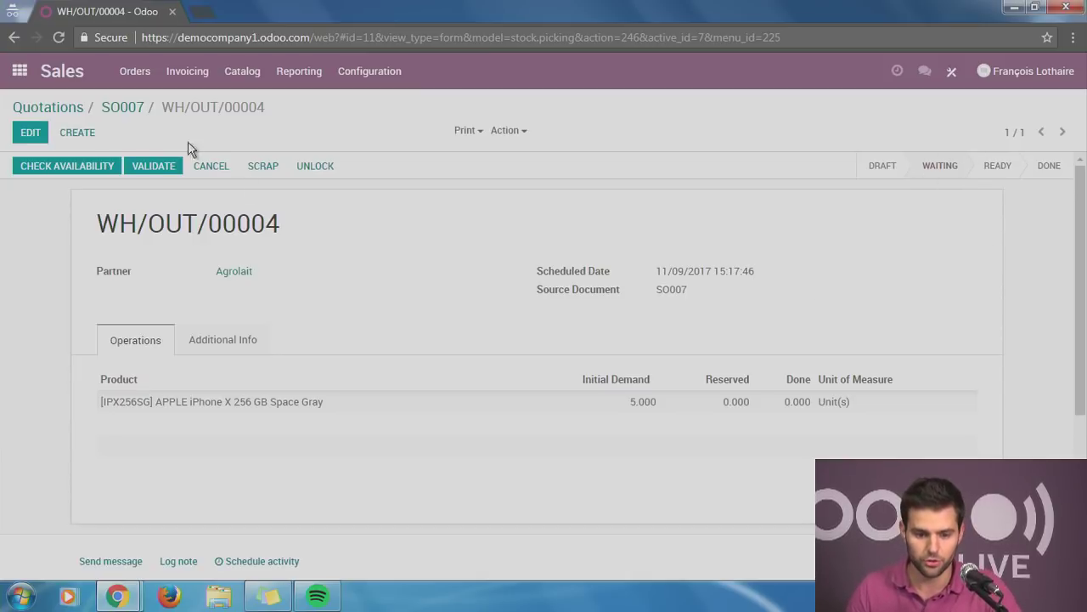
# Step: Switch to Purchases, review the APPLE request for quotation generated from the iPhone X sales order, and return to the list
pyautogui.click(60, 107)
pyautogui.click(20, 71)
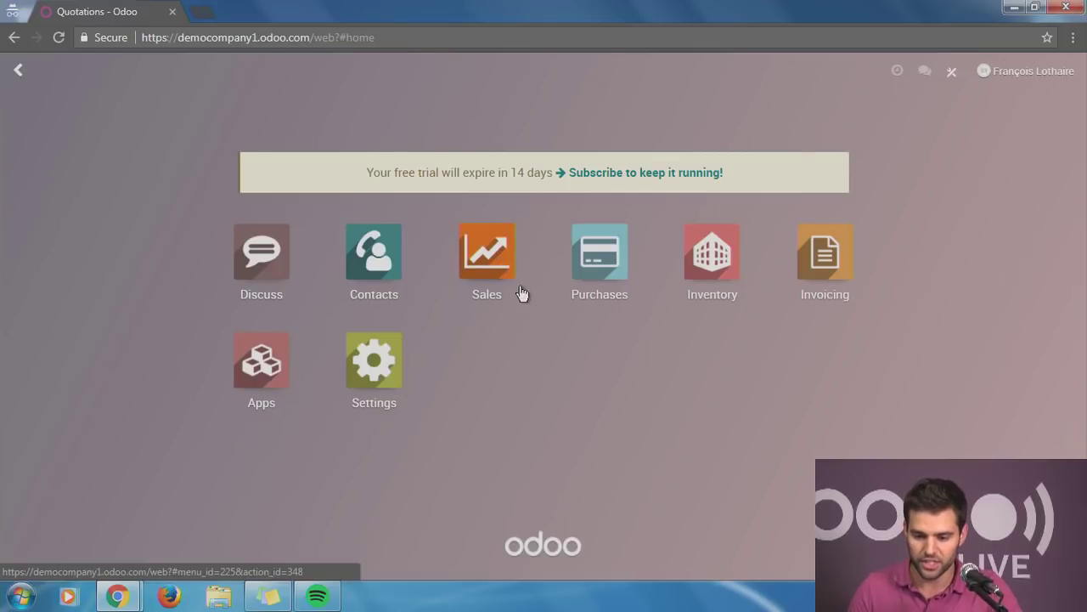
pyautogui.click(584, 283)
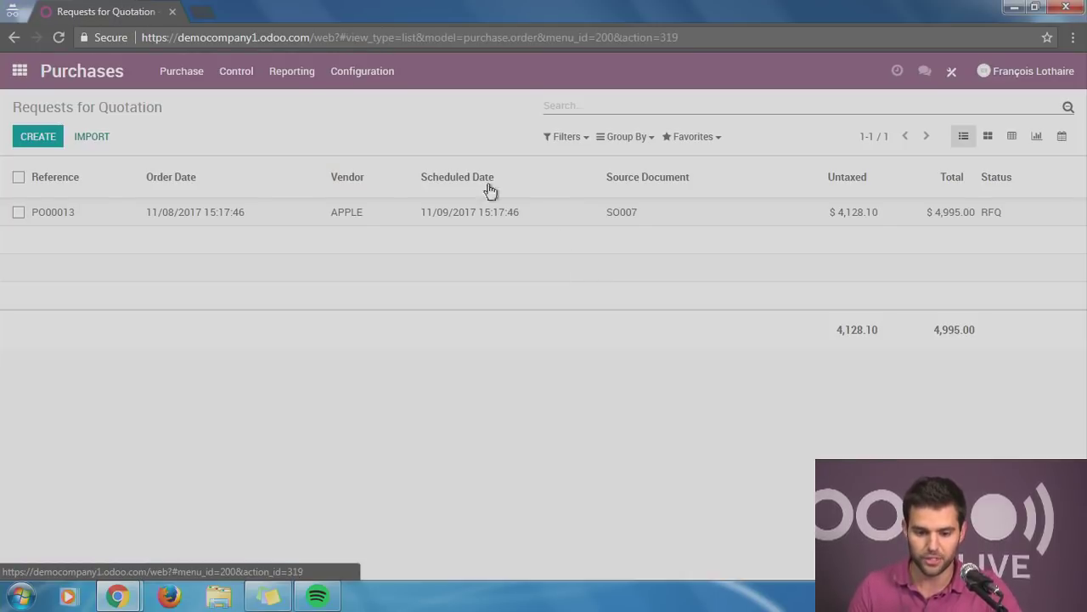
pyautogui.click(340, 218)
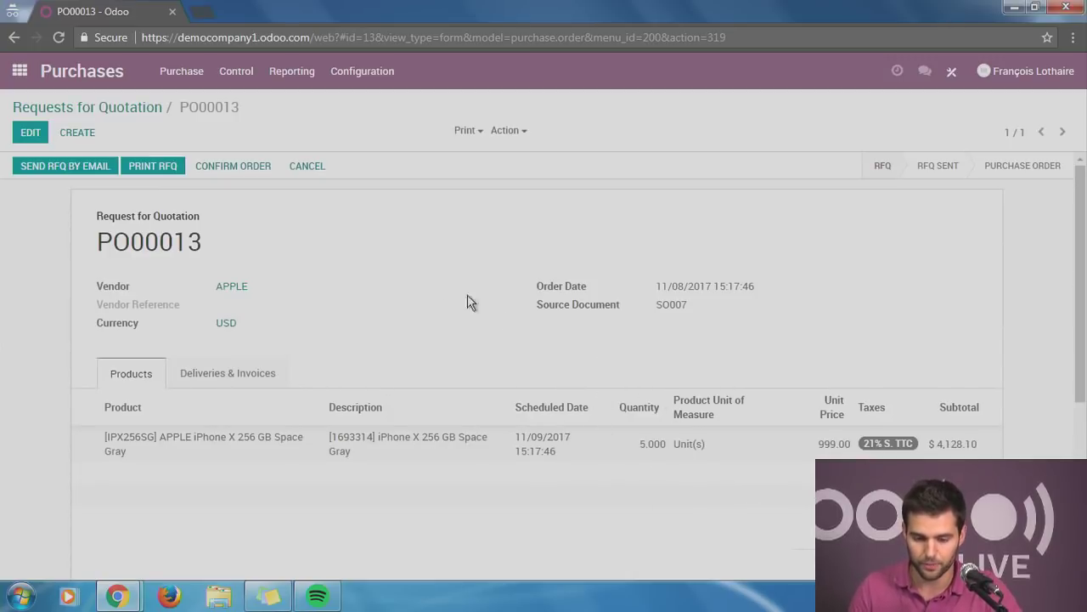
pyautogui.click(119, 107)
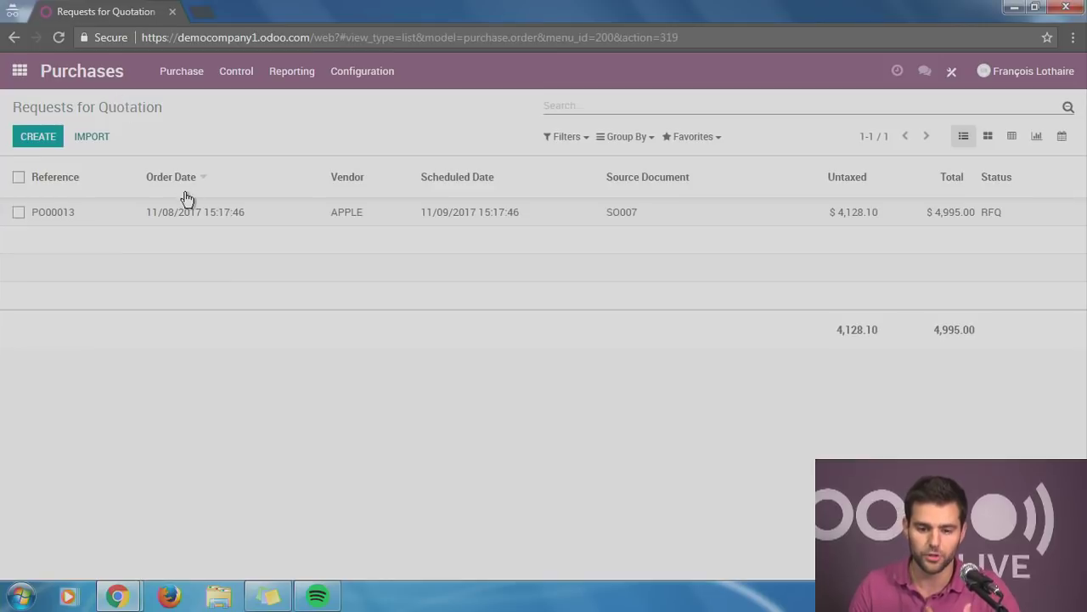
# Step: Confirm the APPLE request for quotation as a purchase order and send the confirmation email to the vendor
pyautogui.click(344, 225)
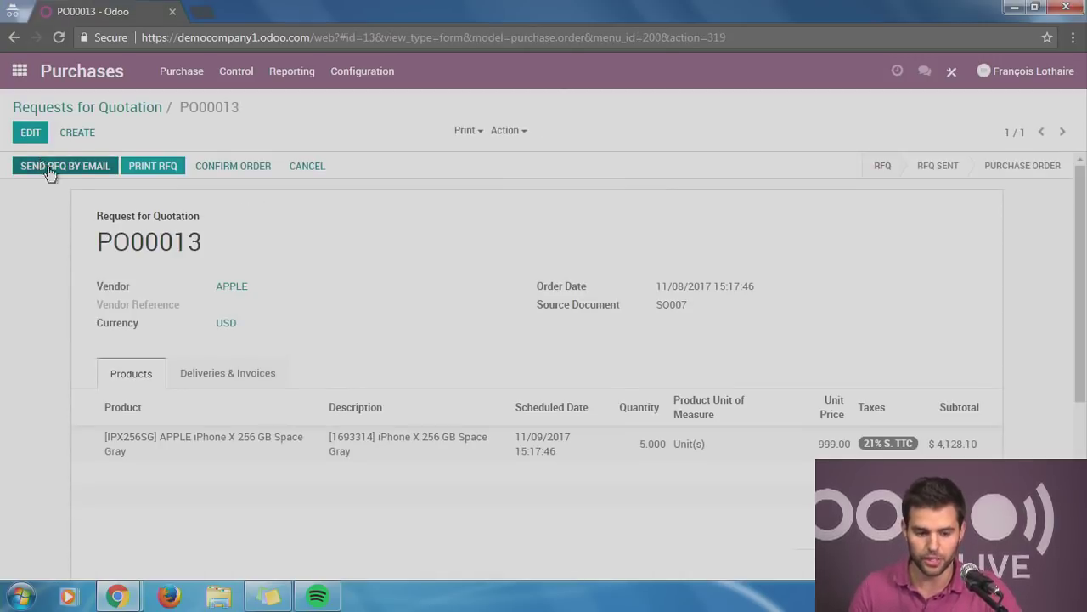
pyautogui.click(220, 170)
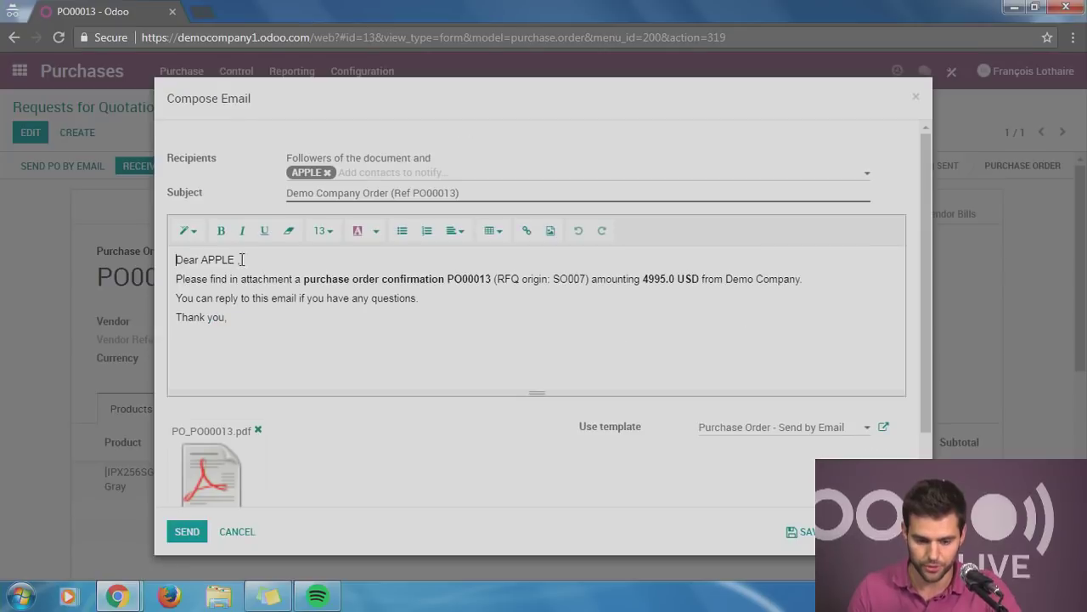
pyautogui.click(191, 530)
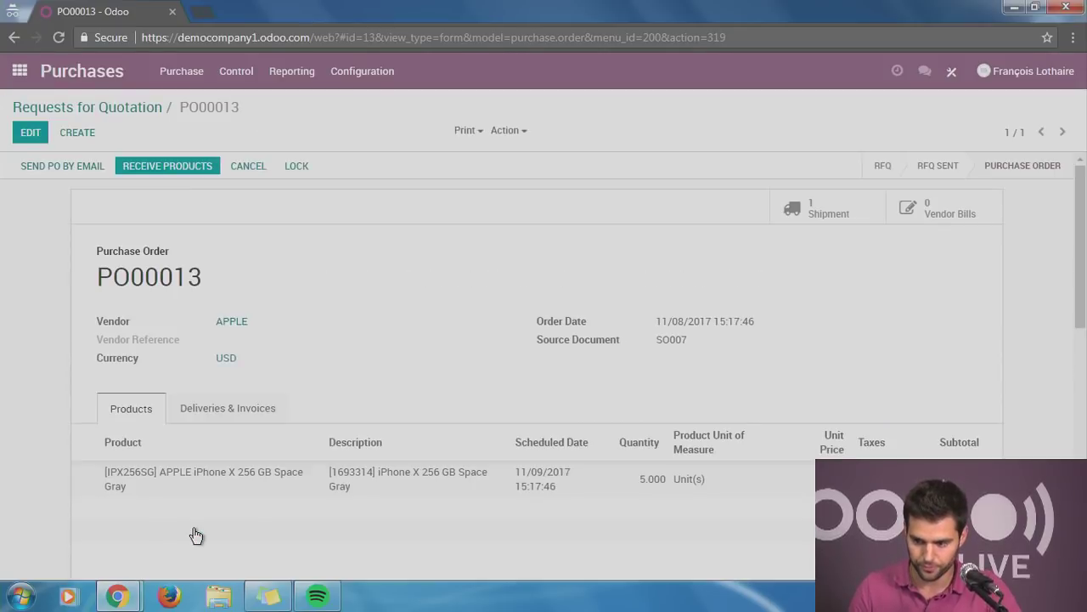
# Step: Examine the purchase order's product line, totals, and message history, including the sent email and status changes
pyautogui.scroll(-1, 430, 293)
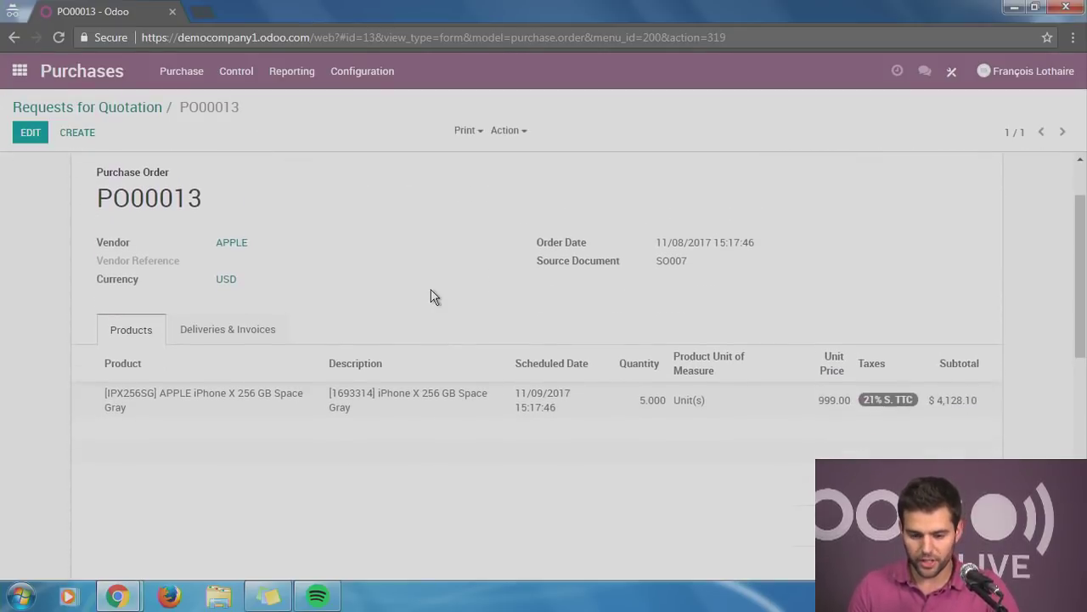
pyautogui.scroll(-8, 440, 291)
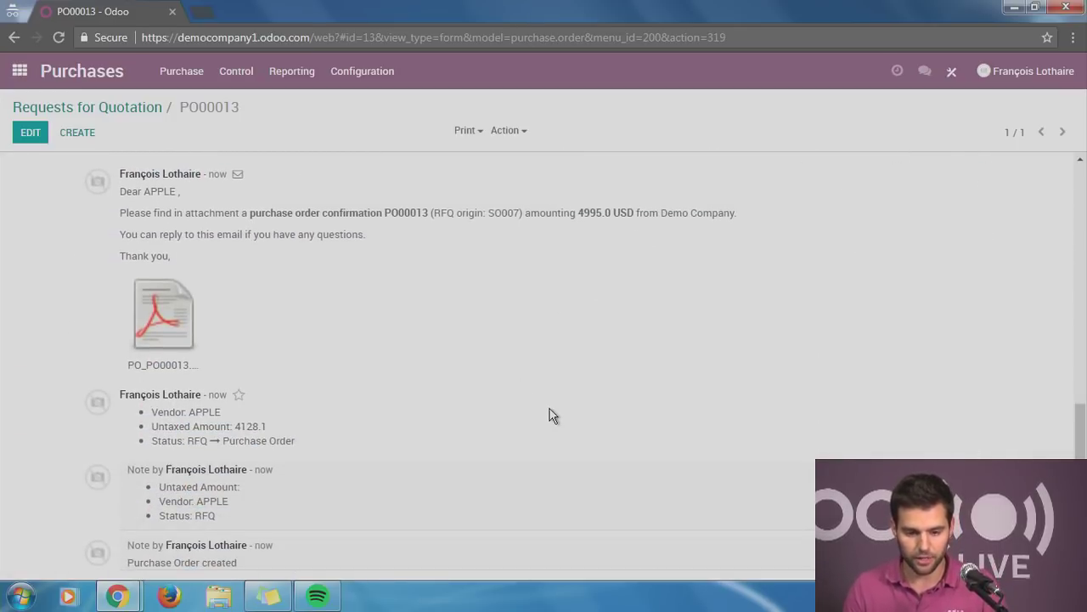
pyautogui.scroll(3, 551, 408)
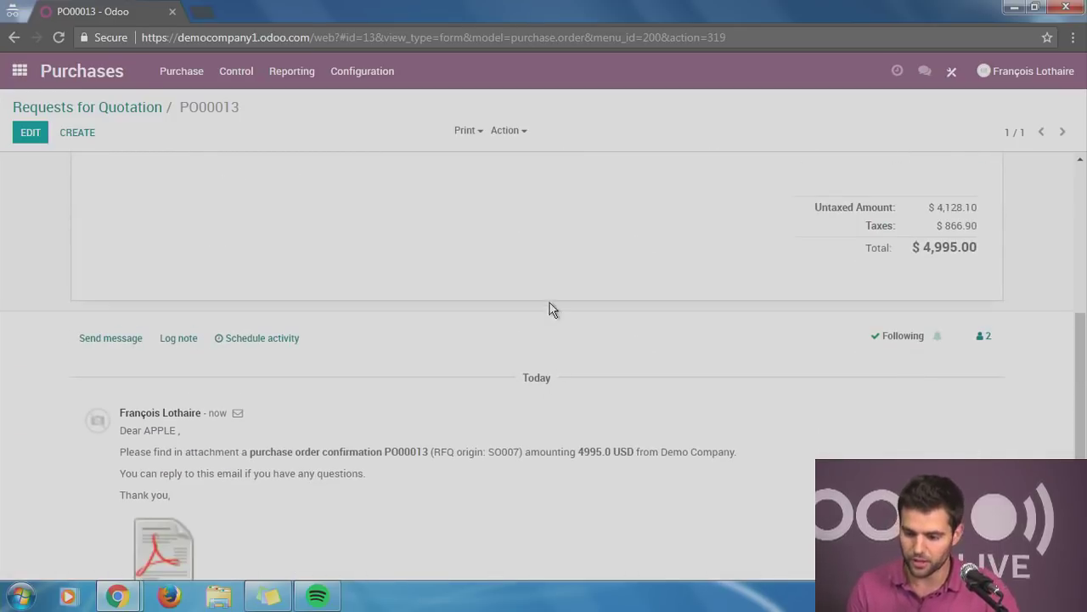
pyautogui.scroll(-3, 544, 304)
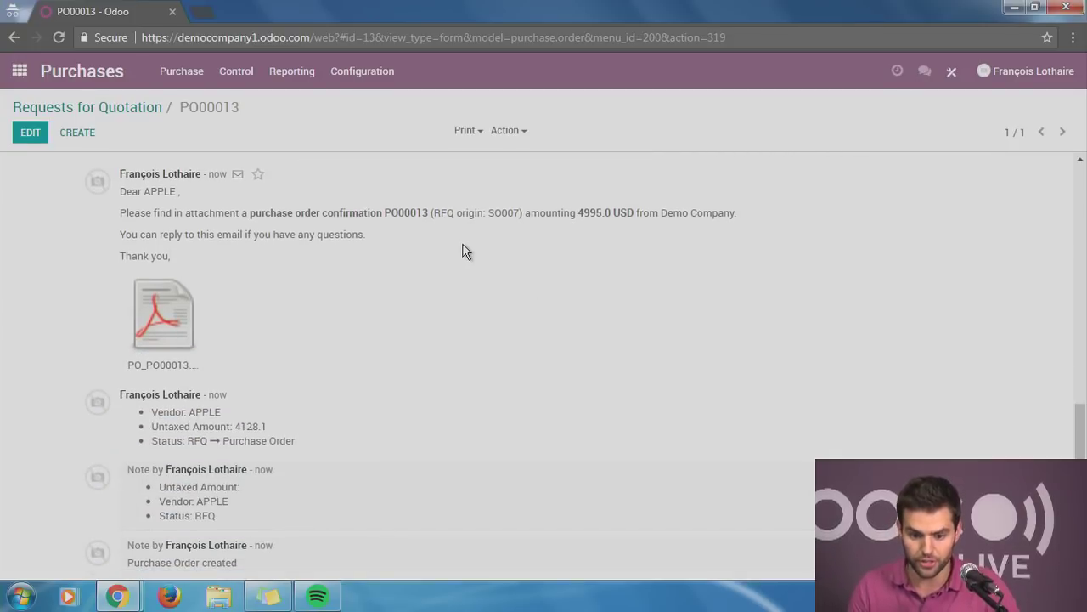
pyautogui.scroll(8, 462, 251)
pyautogui.scroll(-3, 464, 250)
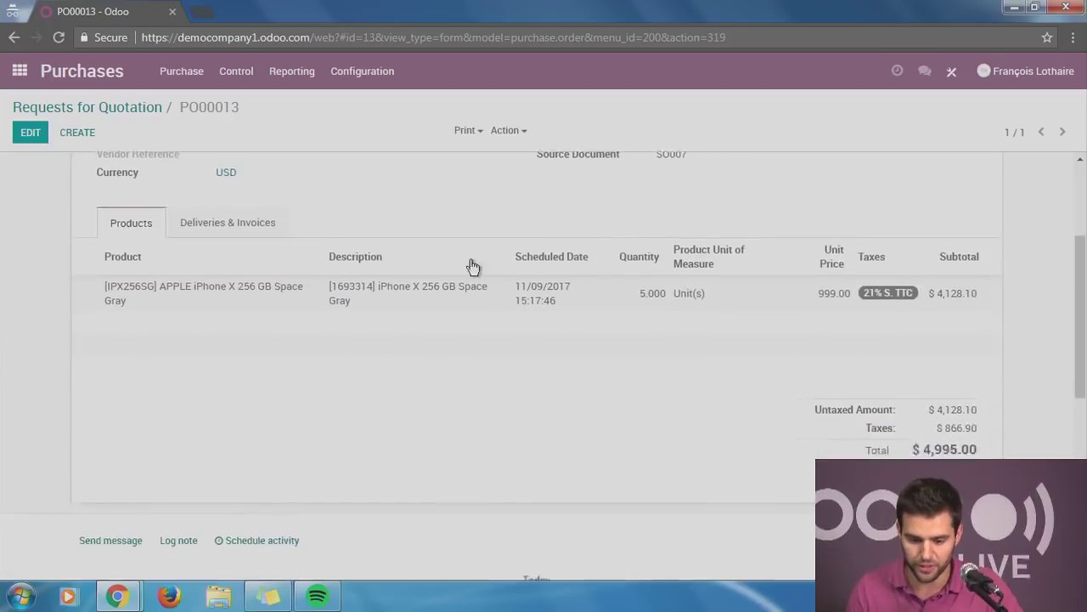
pyautogui.scroll(-5, 473, 267)
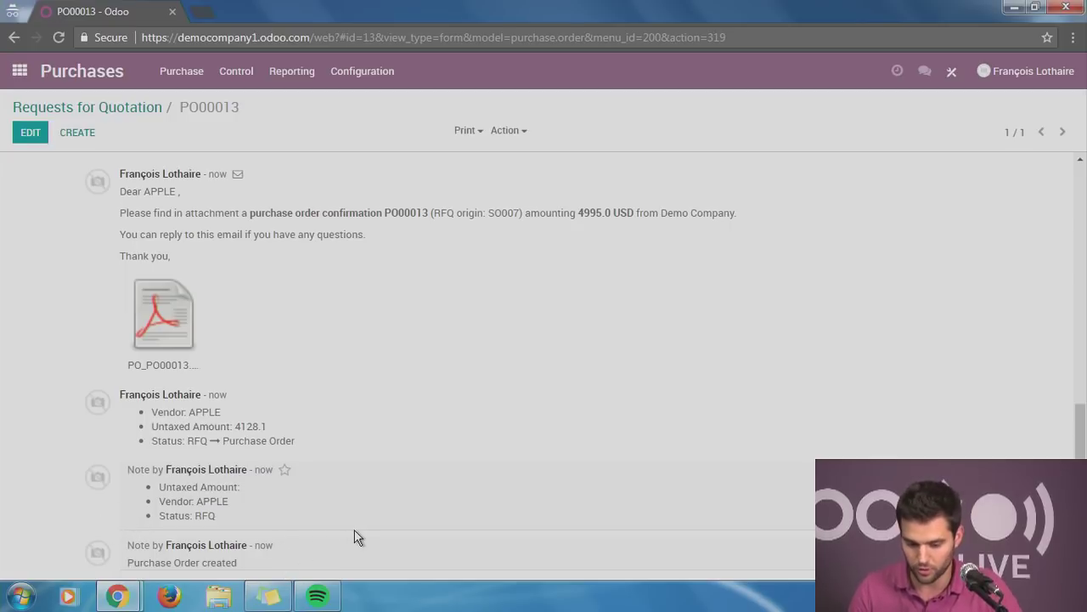
pyautogui.scroll(2, 299, 505)
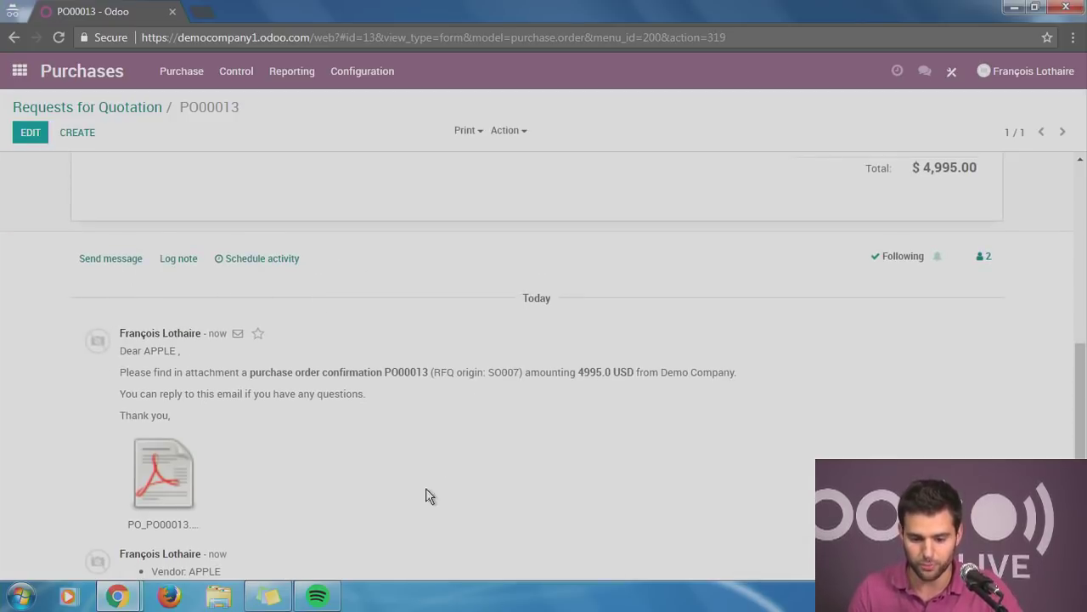
pyautogui.scroll(5, 414, 423)
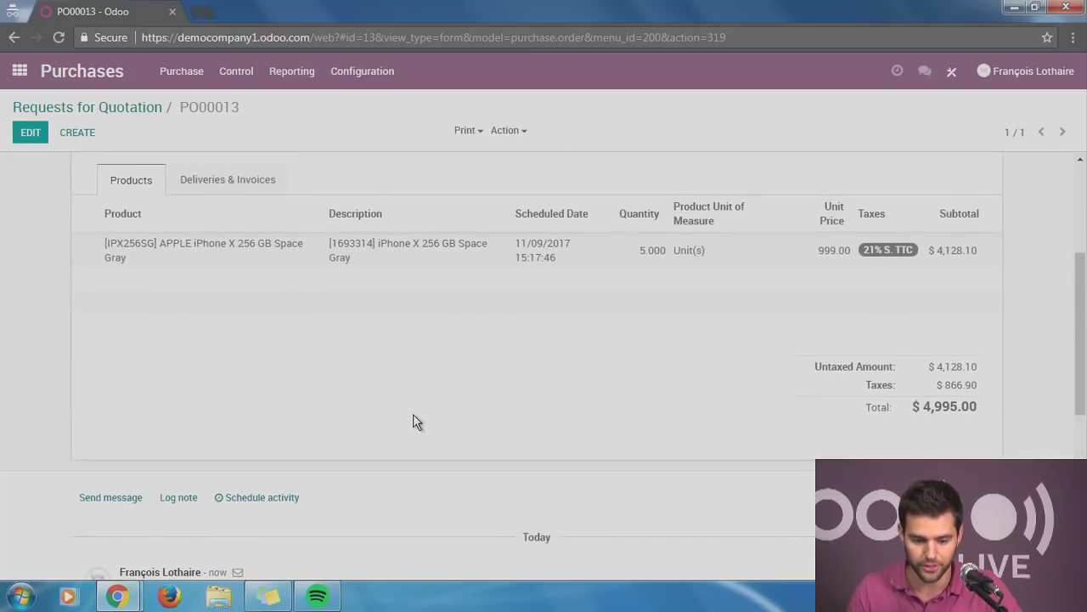
# Step: Schedule a Call activity with the summary "Reminder" on the purchase order, and check it under the planned activities
pyautogui.scroll(-5, 395, 343)
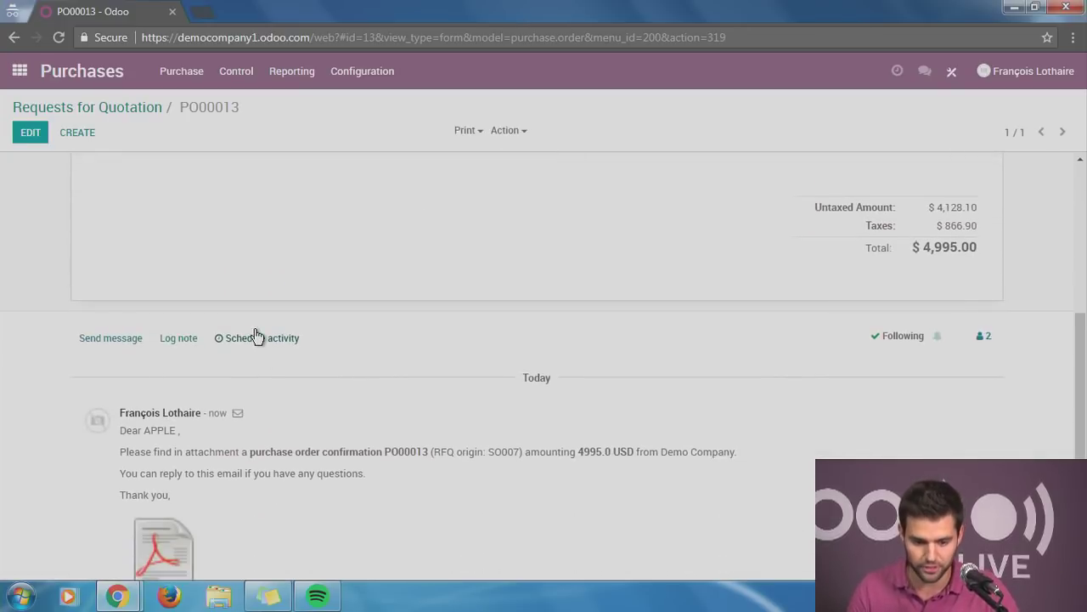
pyautogui.click(256, 337)
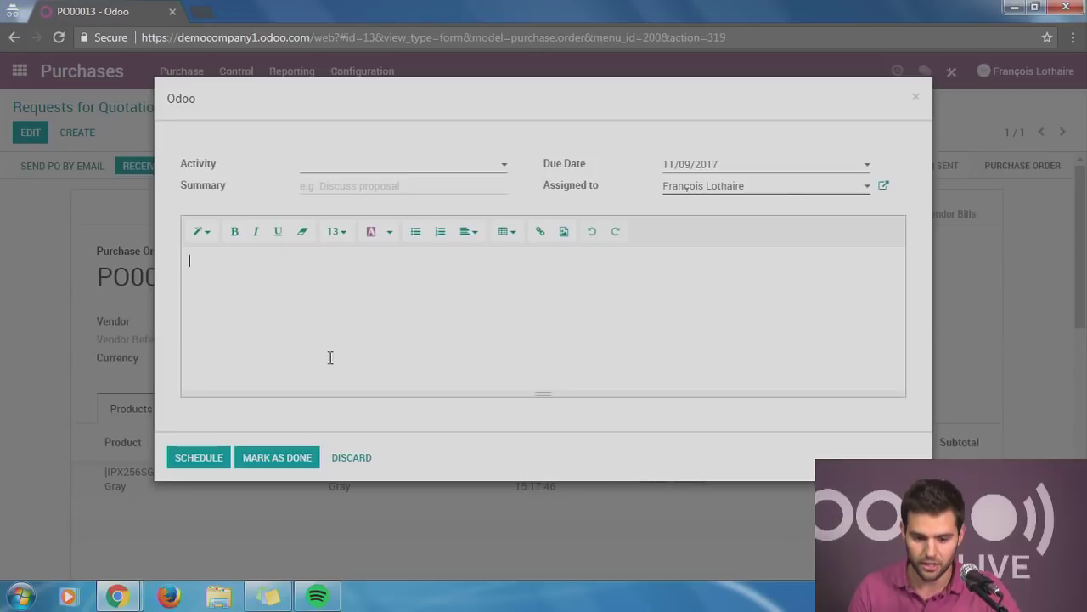
pyautogui.click(353, 166)
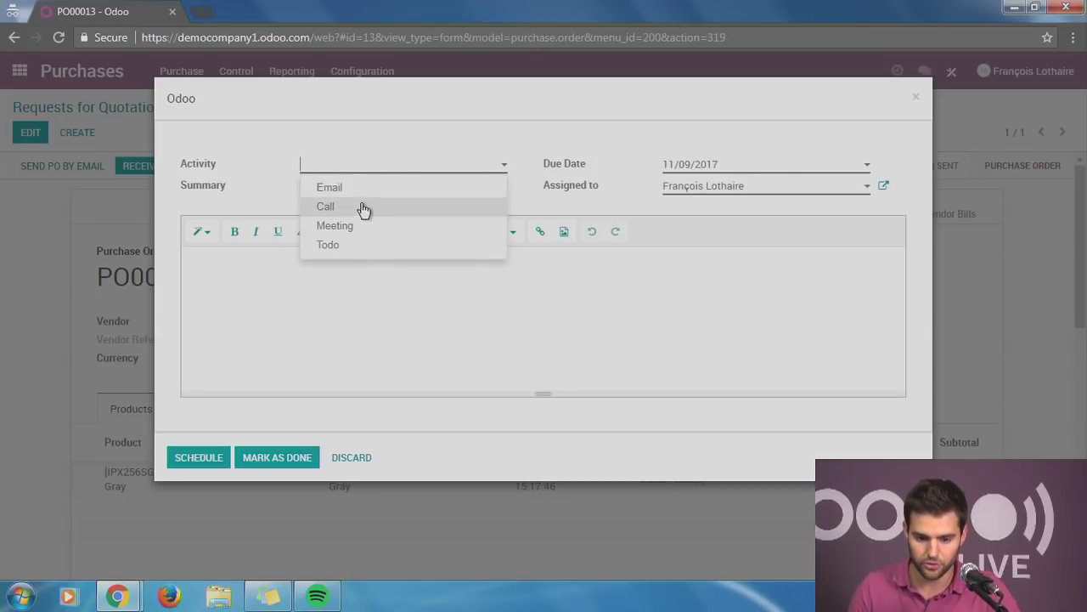
pyautogui.click(365, 207)
pyautogui.click(367, 189)
pyautogui.write('Reminder')
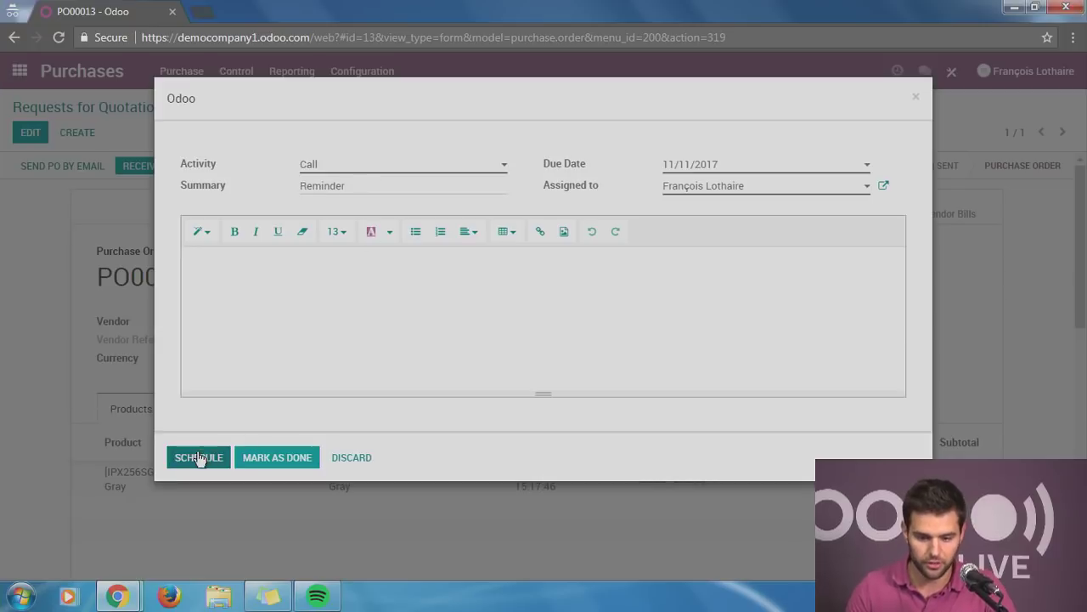
pyautogui.click(196, 457)
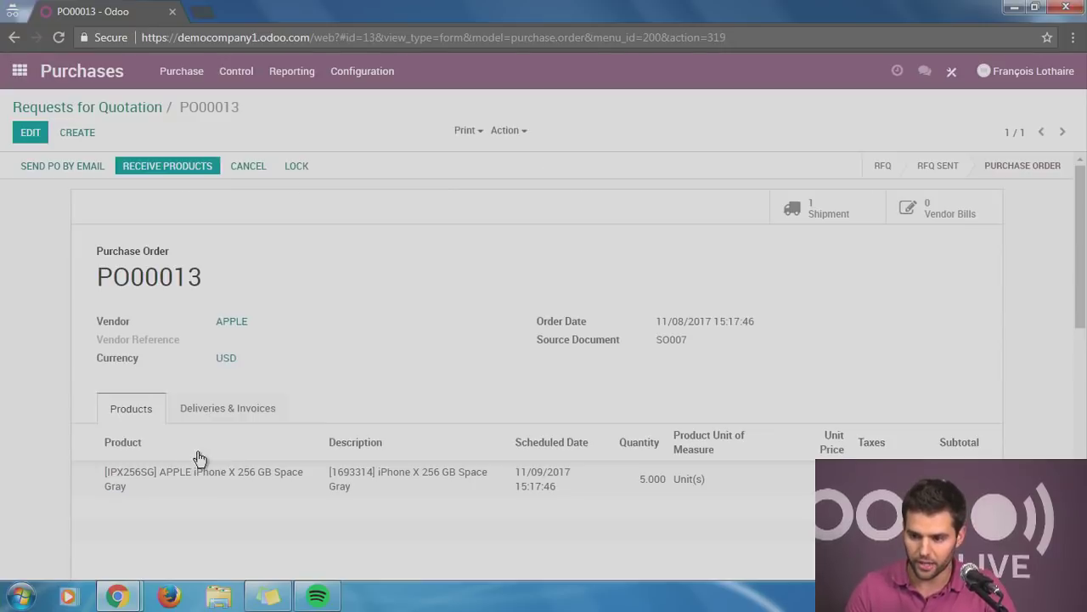
pyautogui.scroll(-4, 522, 383)
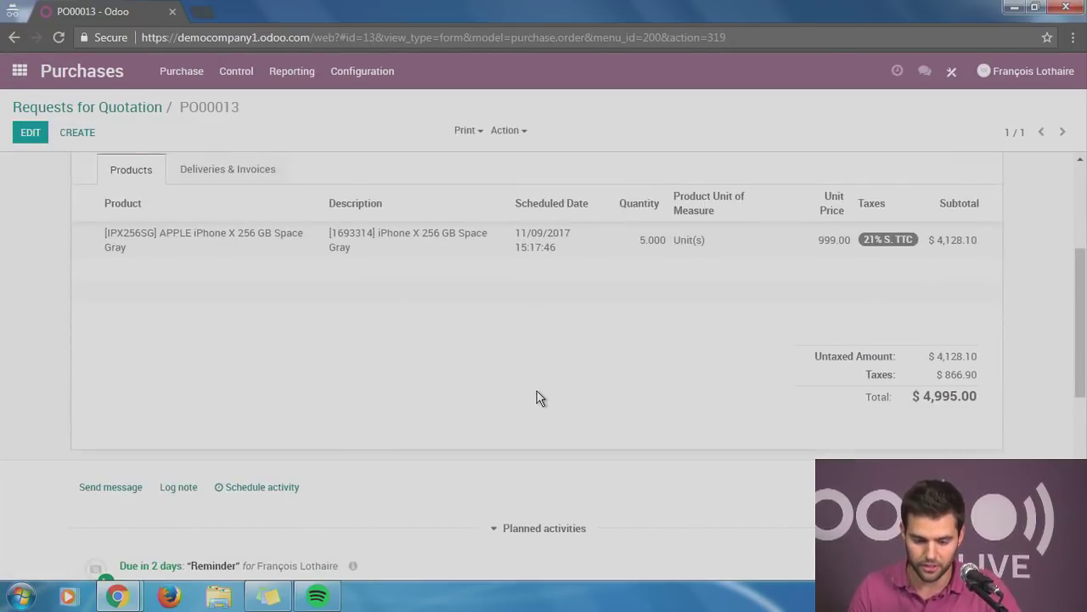
# Step: Send the purchase order's followers the message "Hey, Don't forget to send it as soon as possible"
pyautogui.scroll(4, 523, 403)
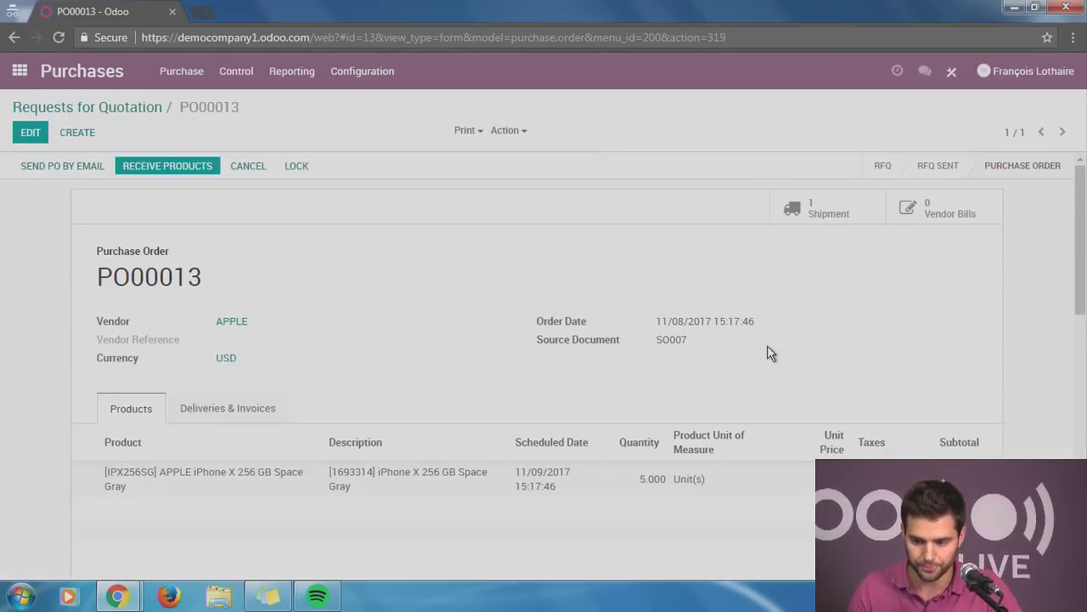
pyautogui.scroll(-3, 403, 285)
pyautogui.scroll(-1, 220, 521)
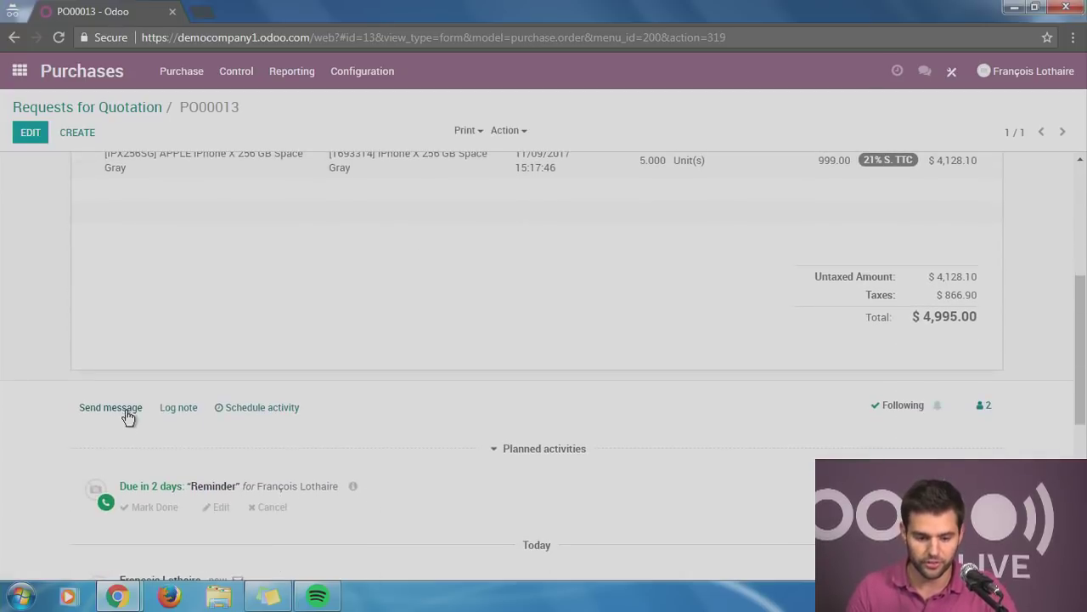
pyautogui.click(123, 409)
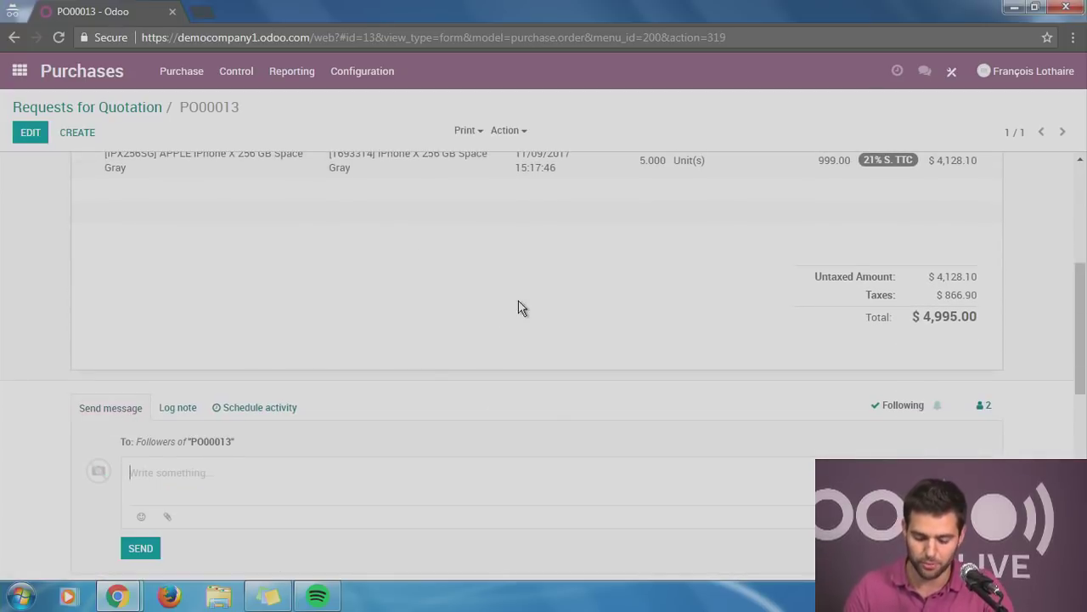
pyautogui.write('Hey,')
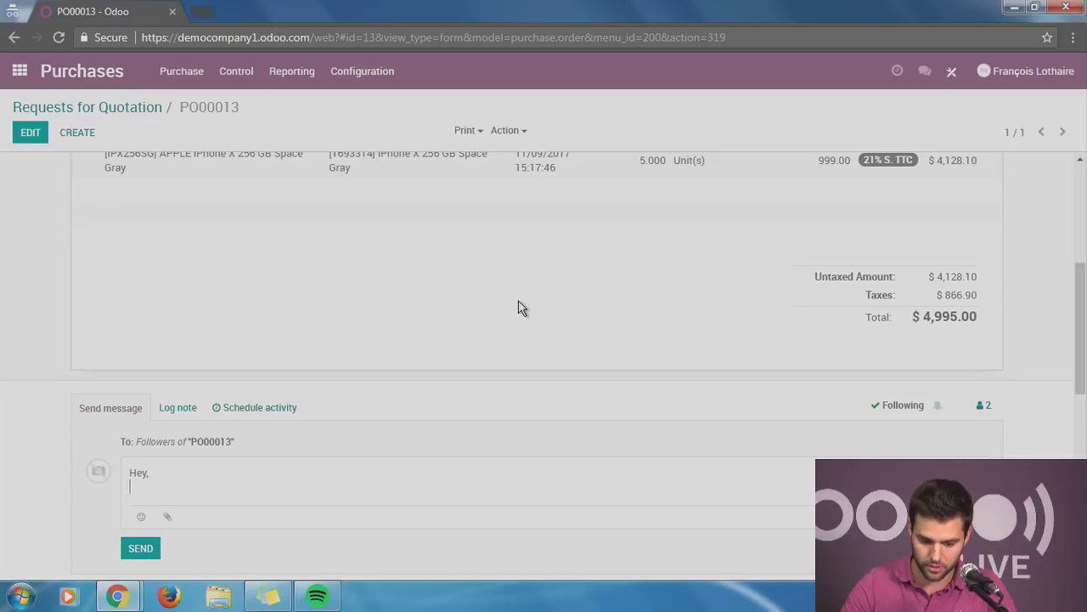
pyautogui.press('Return')
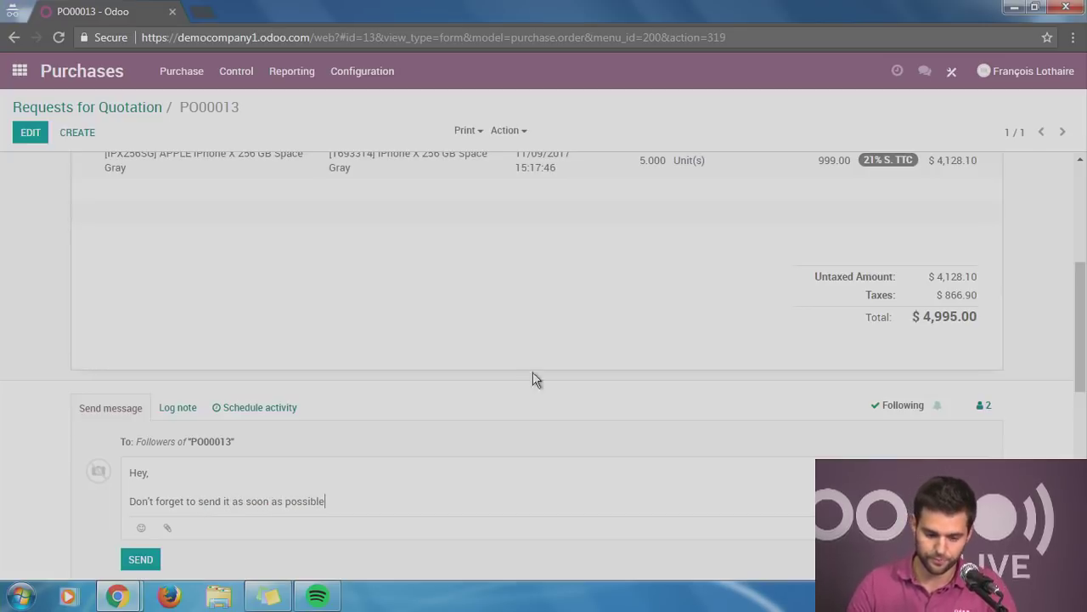
pyautogui.click(141, 559)
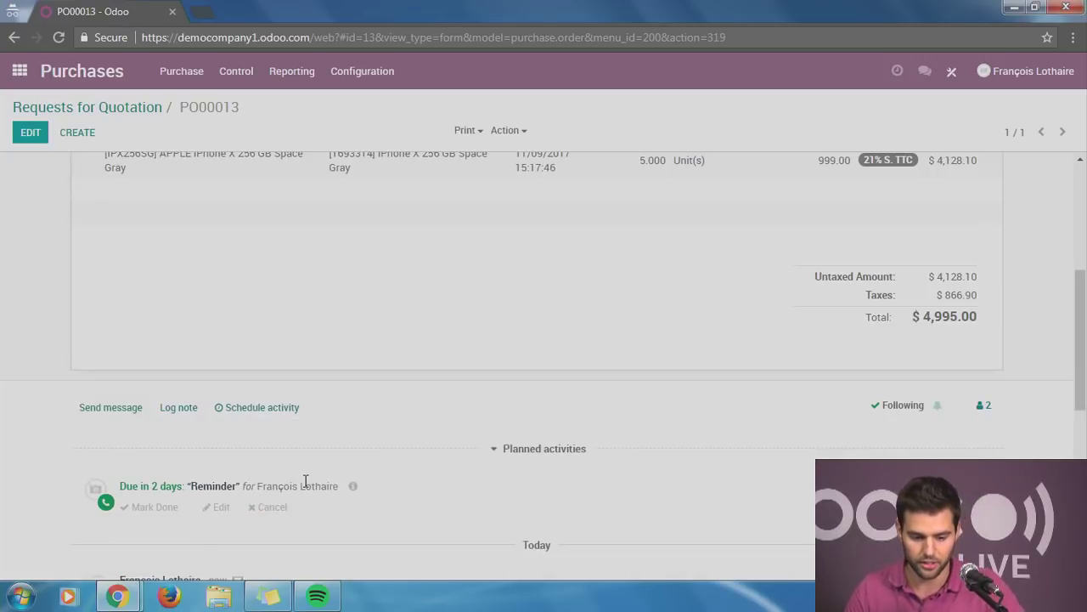
pyautogui.scroll(4, 437, 478)
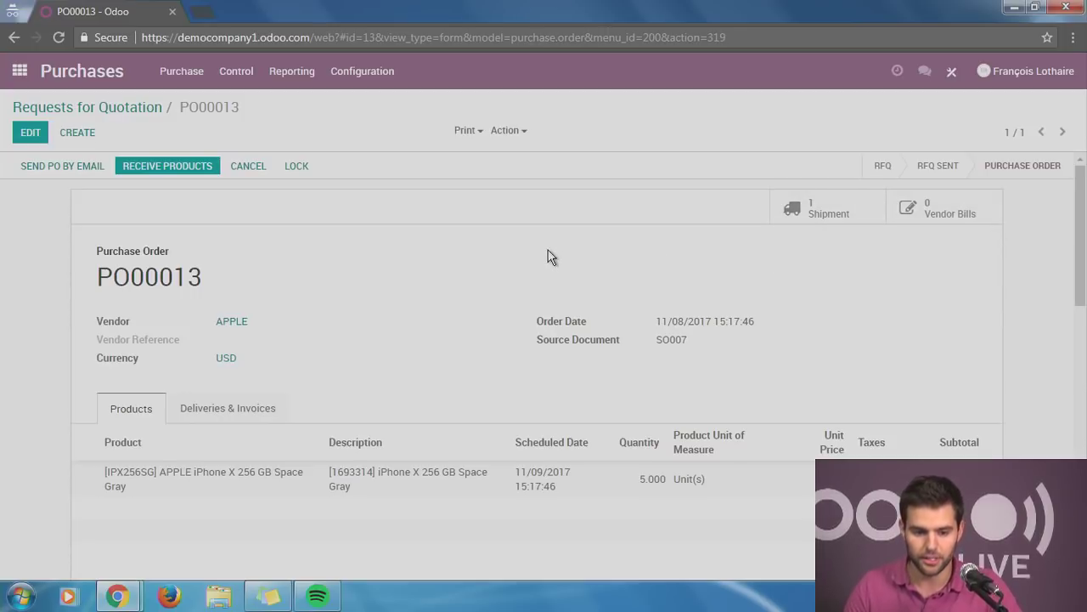
# Step: Switch to Inventory, validate the APPLE iPhone X receipt as an immediate transfer of all 5 units, and return to the overview
pyautogui.click(19, 71)
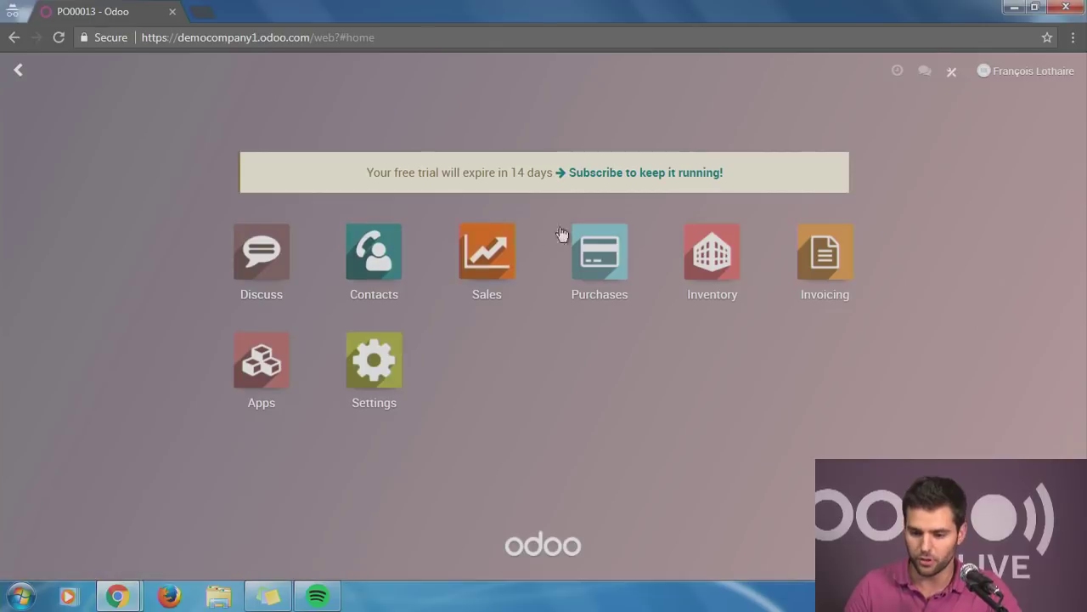
pyautogui.click(676, 270)
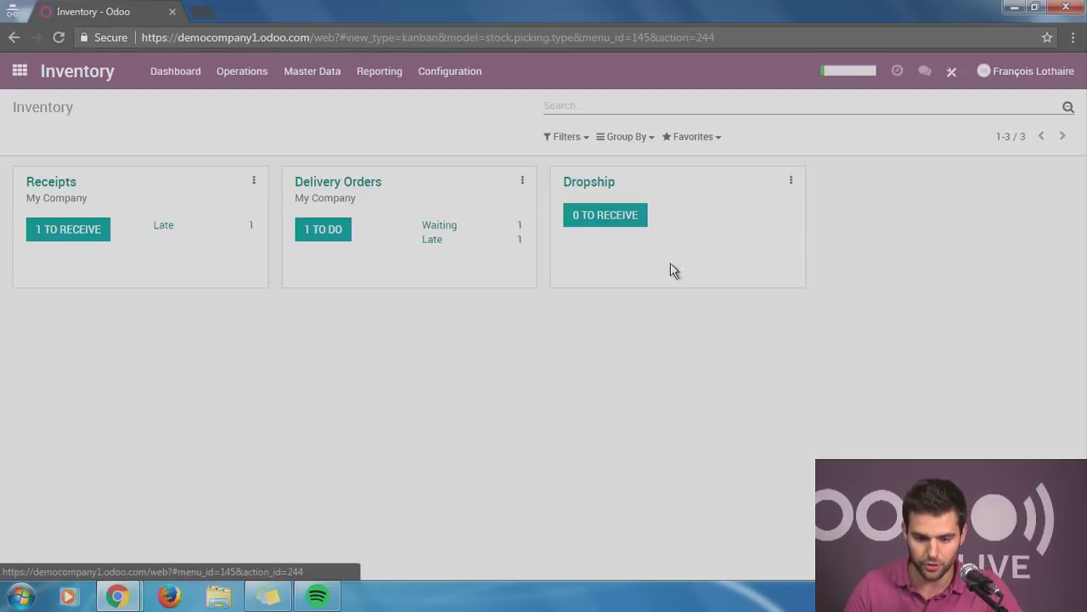
pyautogui.click(75, 242)
pyautogui.click(425, 228)
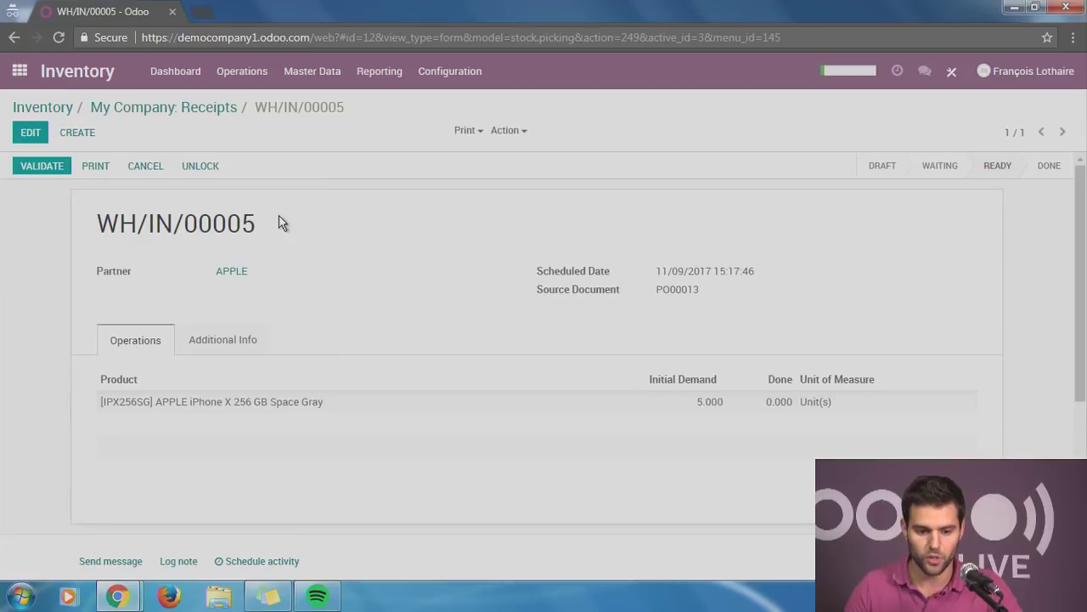
pyautogui.click(56, 167)
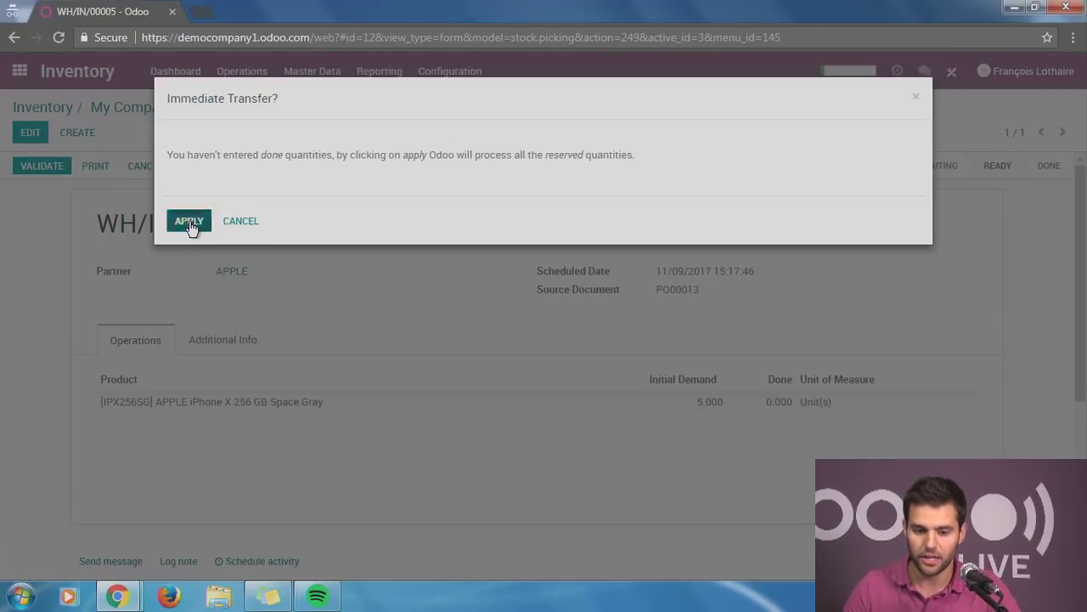
pyautogui.click(190, 220)
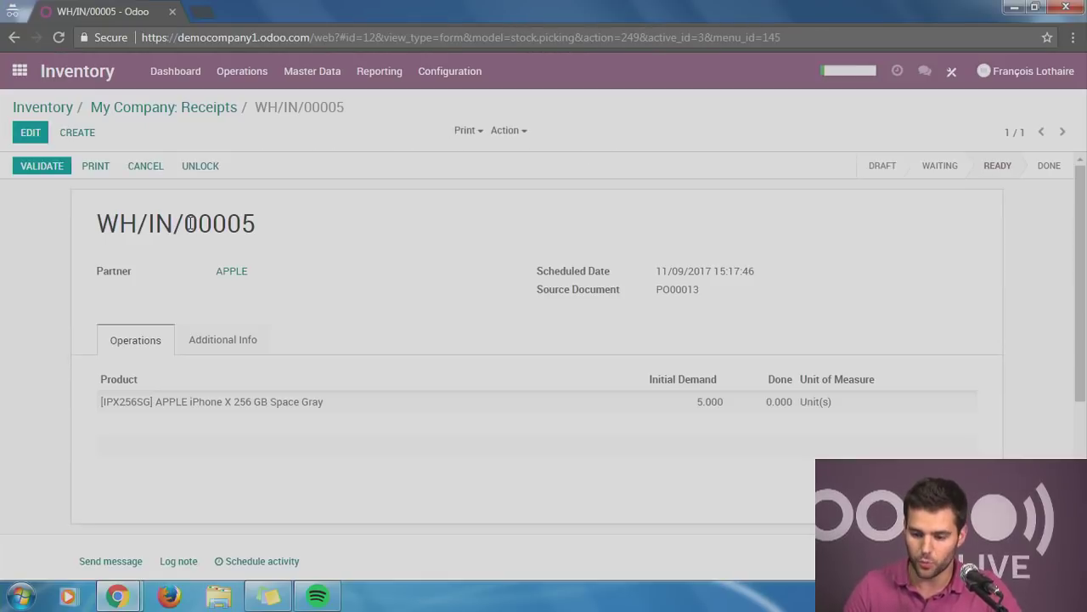
pyautogui.click(174, 109)
pyautogui.click(52, 108)
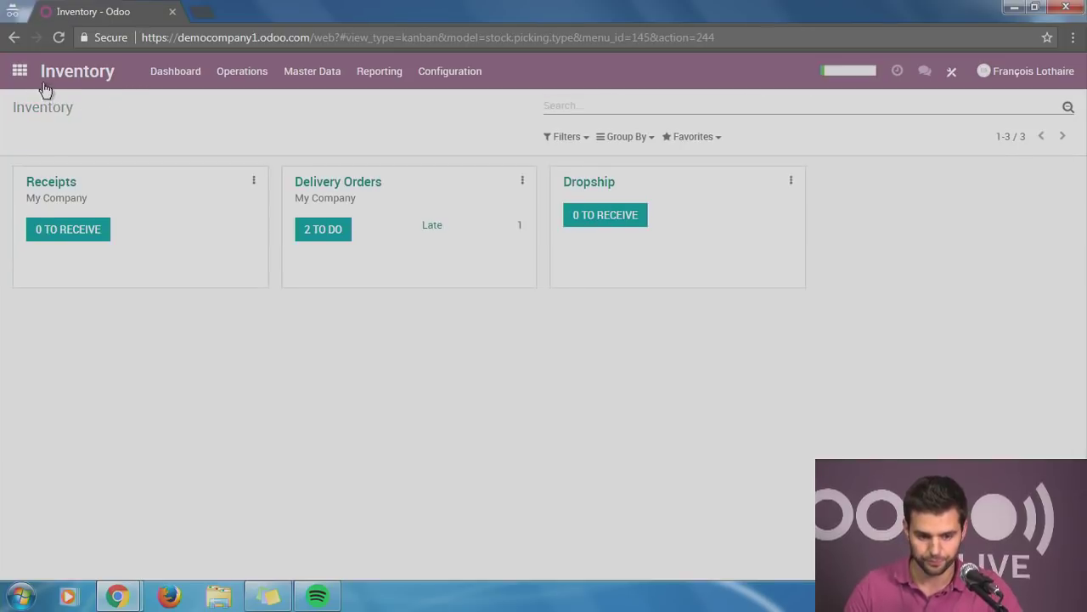
# Step: Switch to Purchases and review the reordering rule of the GOPRO HERO6 Black product, including its minimum, maximum and multiple quantities
pyautogui.click(20, 71)
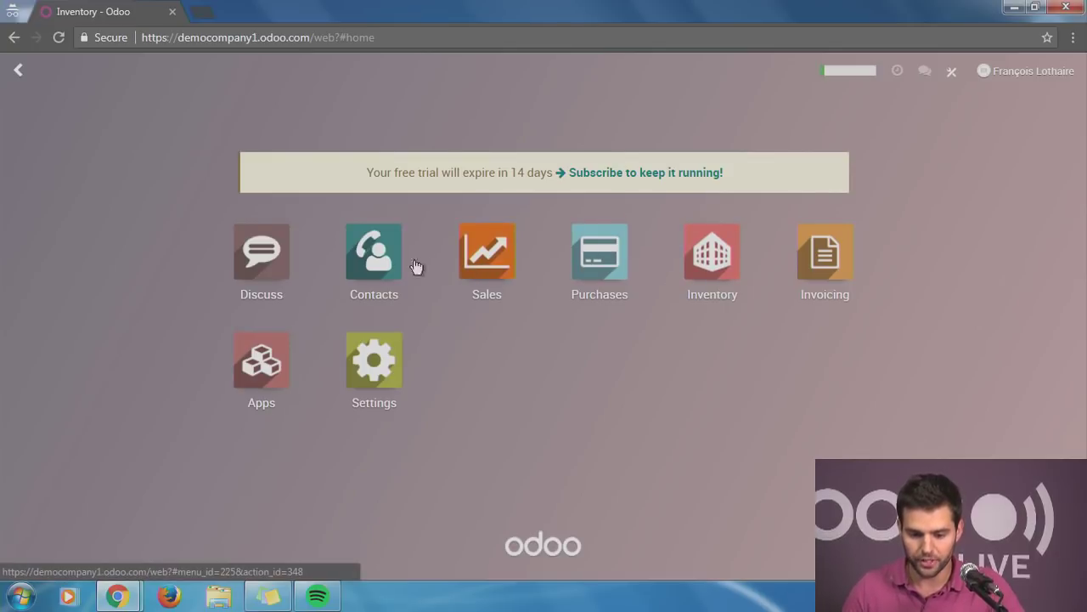
pyautogui.click(597, 268)
pyautogui.click(170, 79)
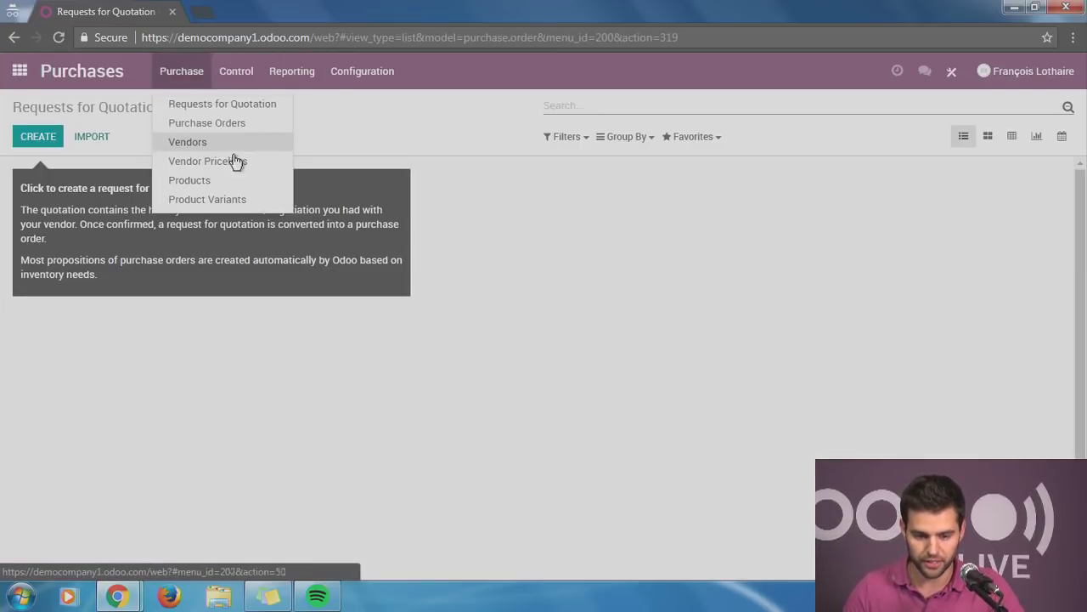
pyautogui.click(225, 180)
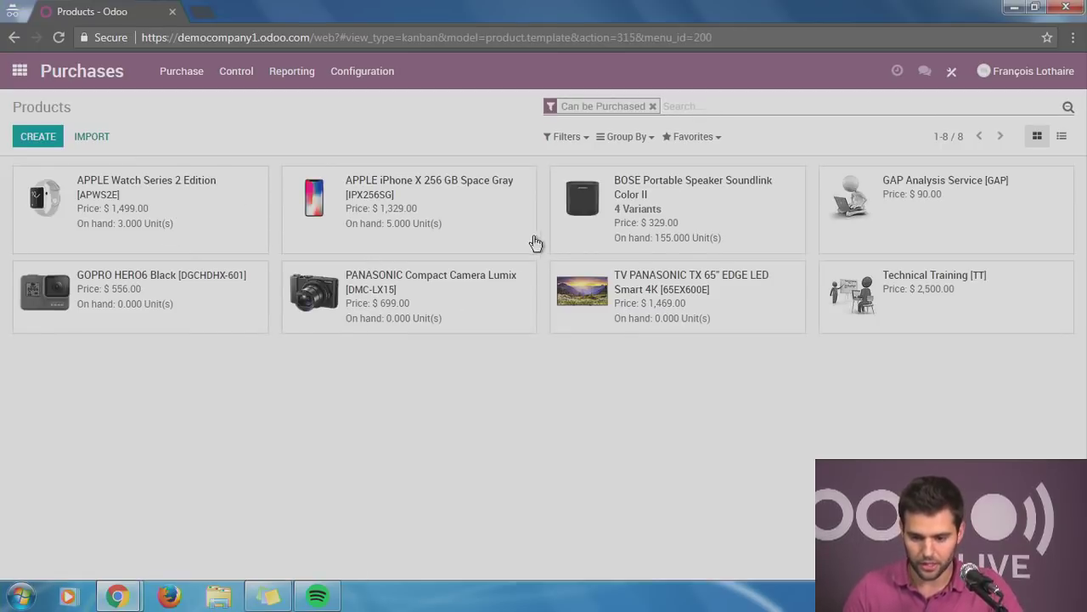
pyautogui.click(150, 299)
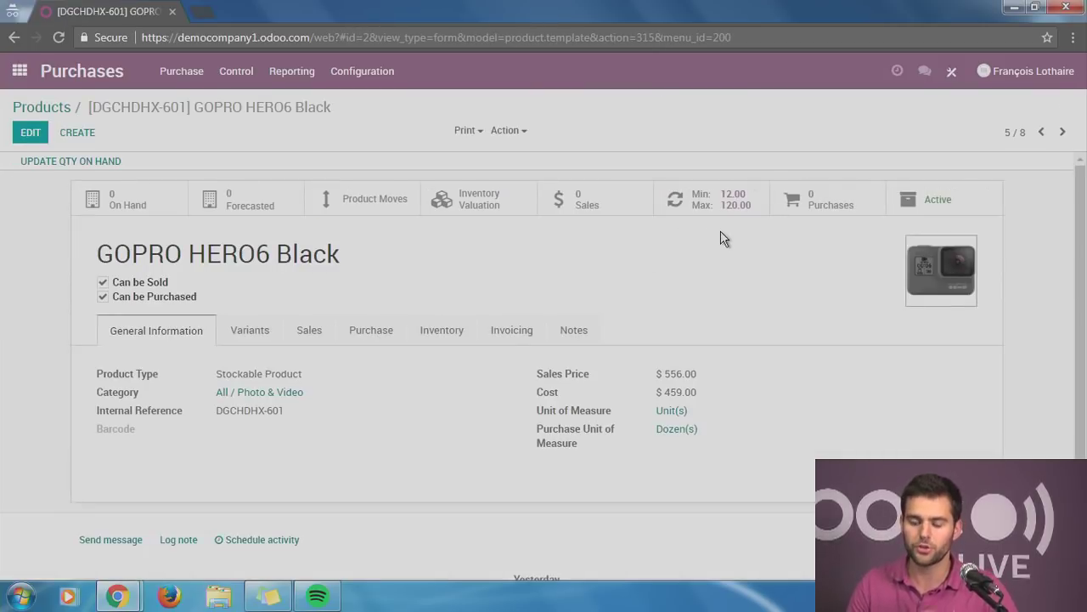
pyautogui.click(705, 200)
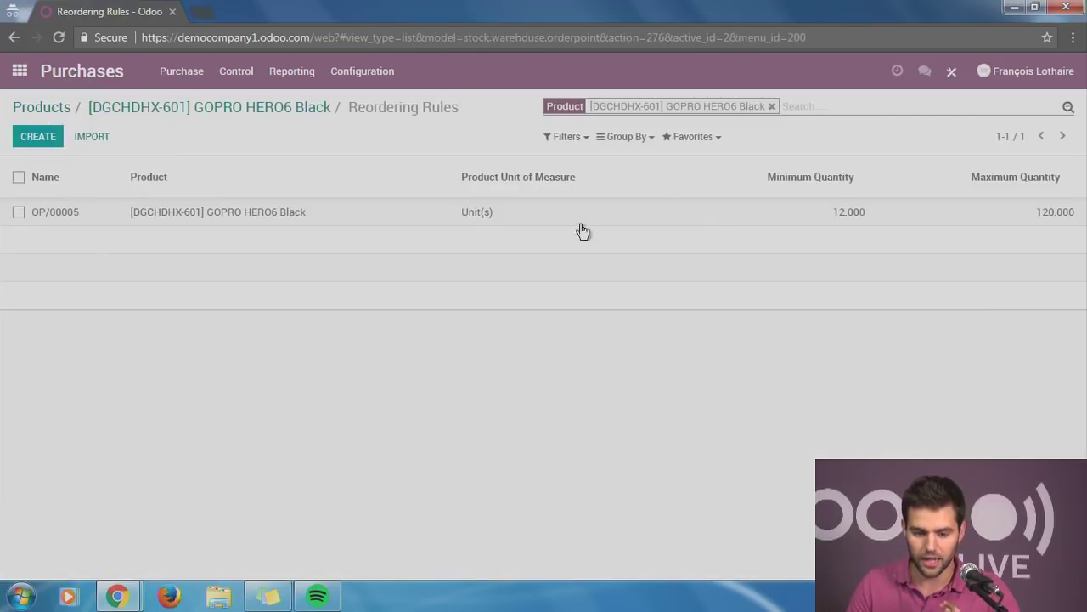
pyautogui.click(336, 221)
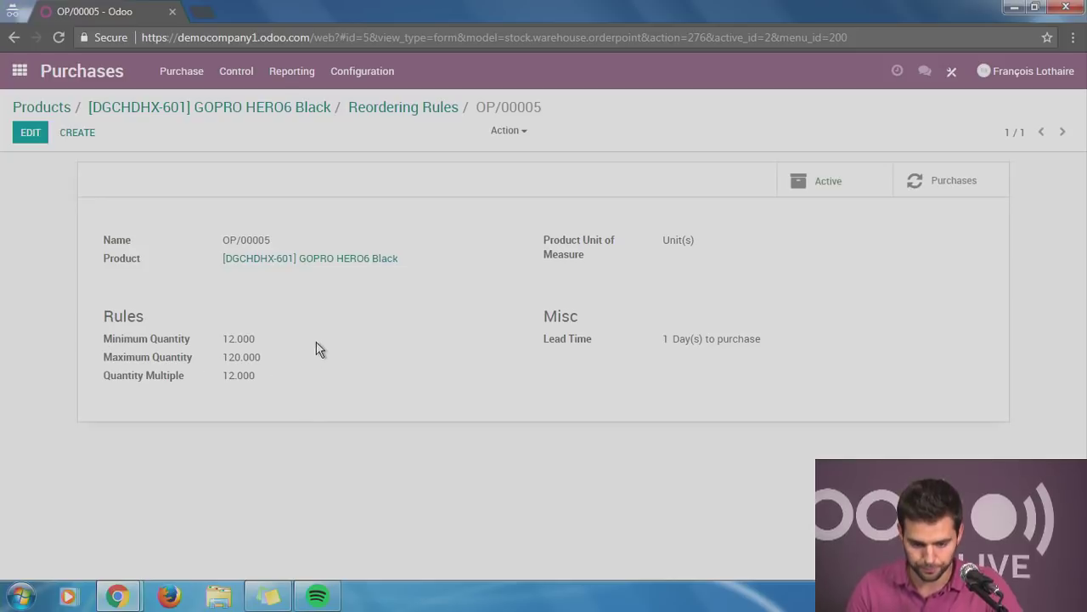
pyautogui.click(307, 266)
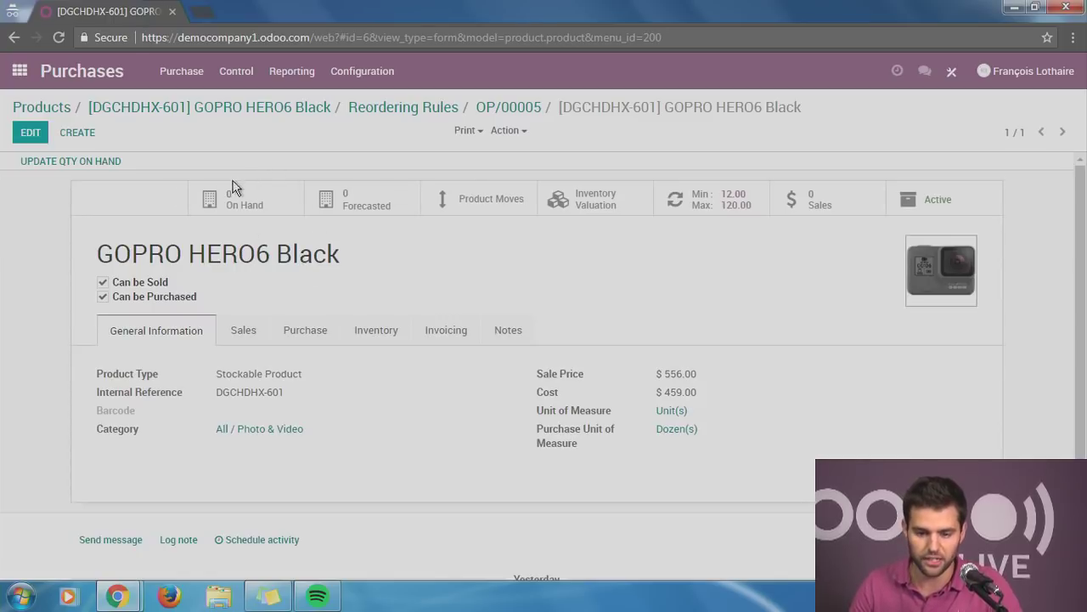
# Step: Switch to Inventory and run the schedulers to trigger the reordering rules
pyautogui.click(24, 75)
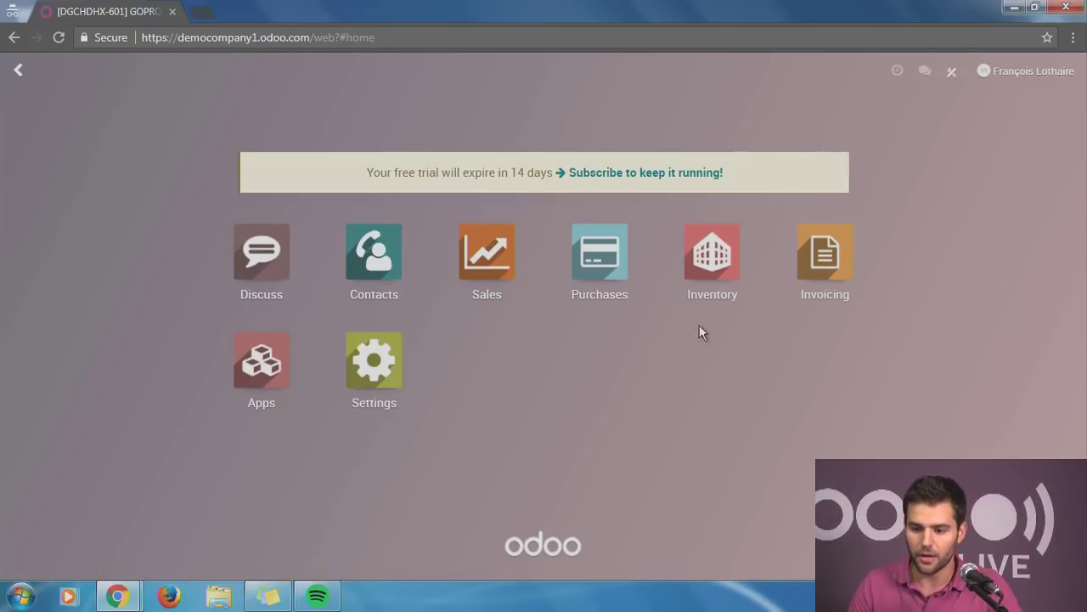
pyautogui.click(718, 270)
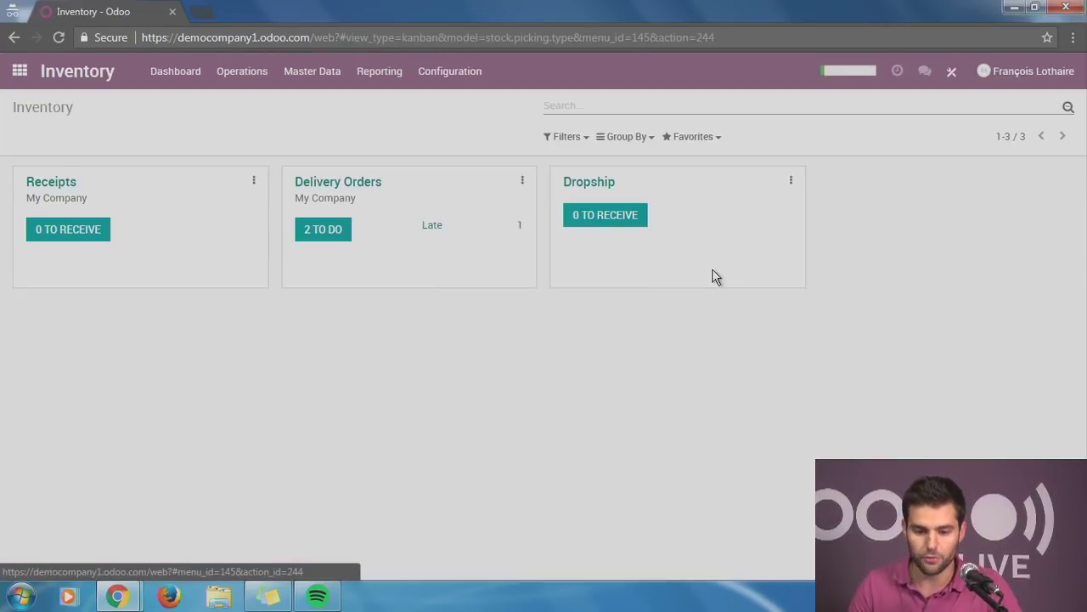
pyautogui.click(240, 73)
pyautogui.click(249, 170)
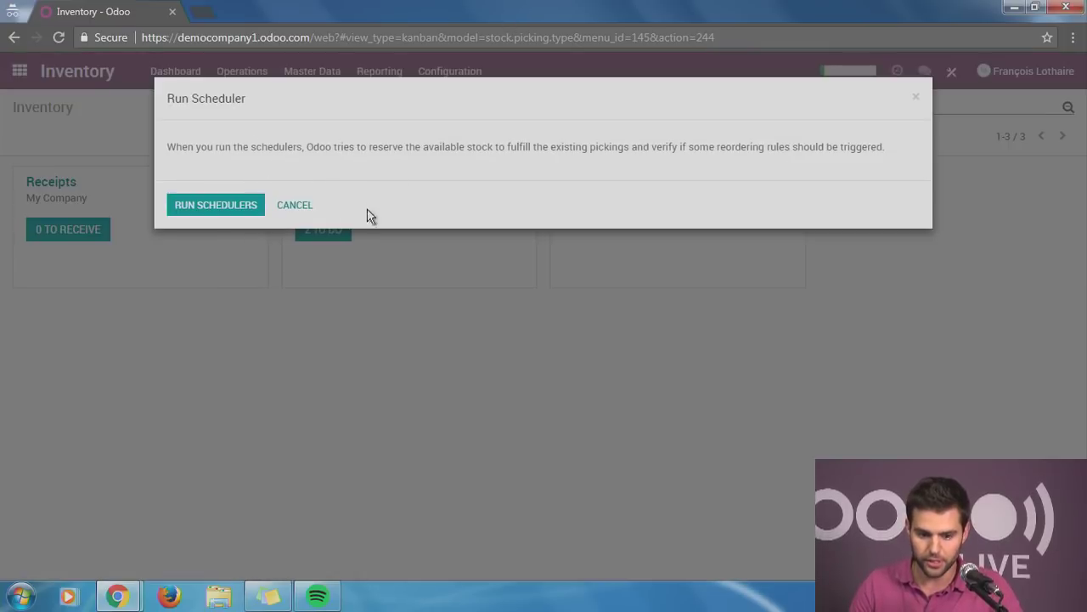
pyautogui.click(206, 214)
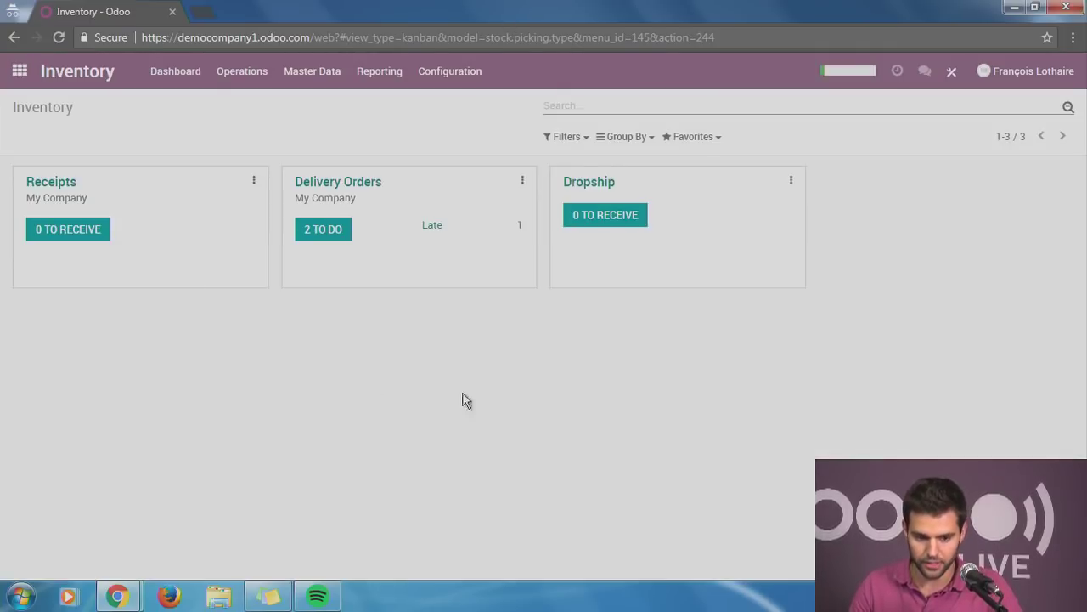
# Step: Switch to Purchases, review the Soft Black speaker line and product in the Bose request for quotation, and return to the list
pyautogui.click(20, 73)
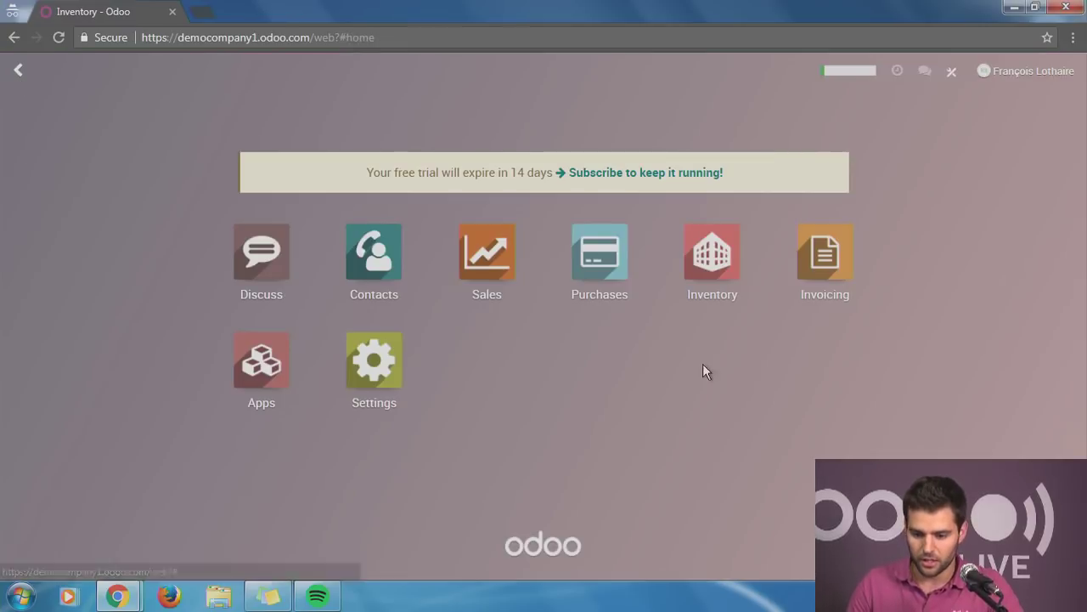
pyautogui.click(625, 285)
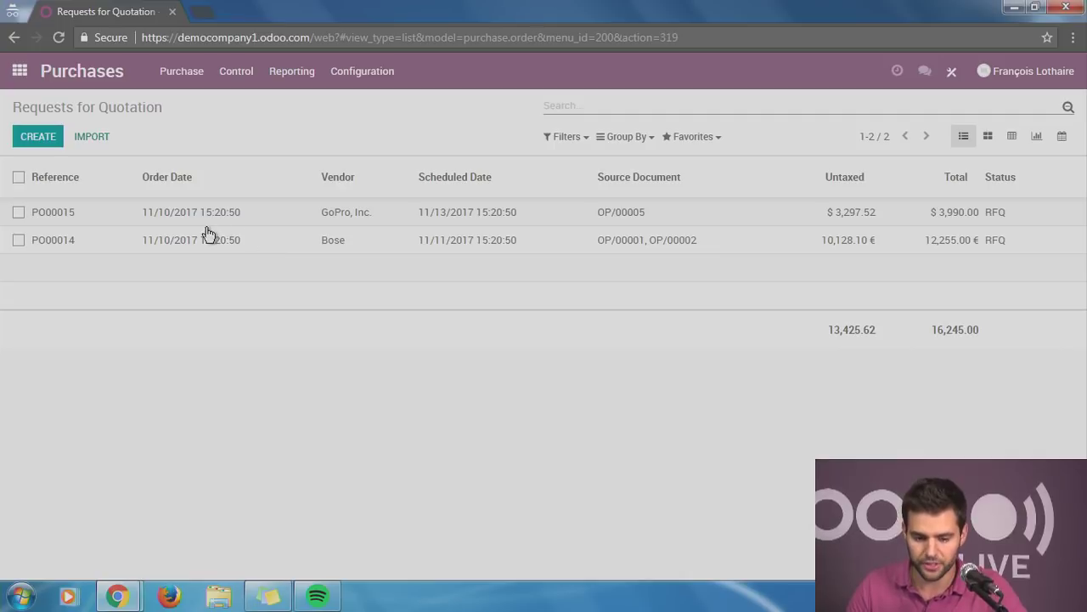
pyautogui.click(473, 247)
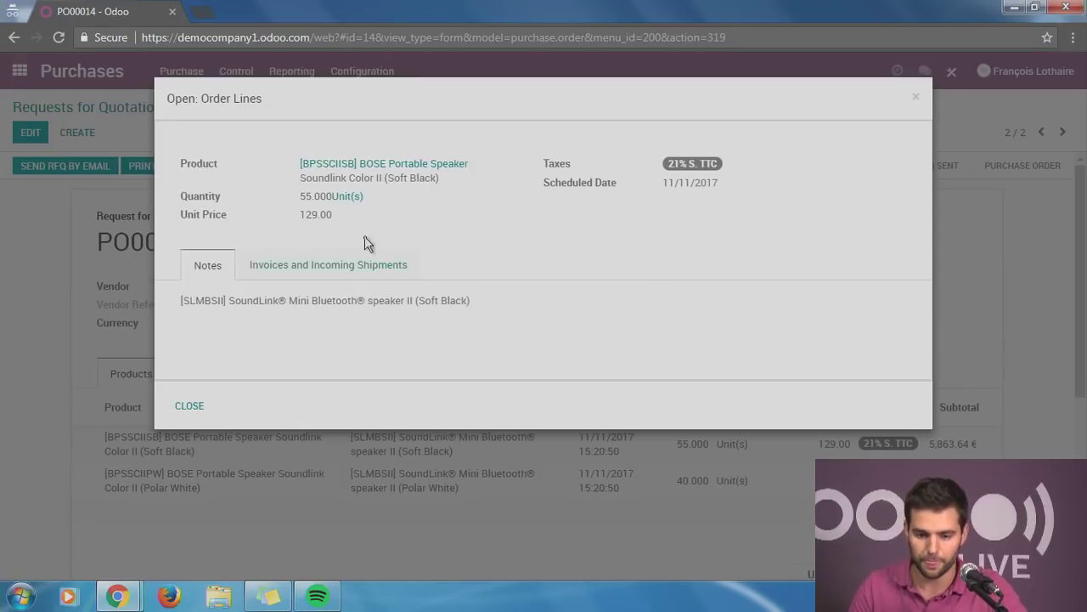
pyautogui.click(381, 171)
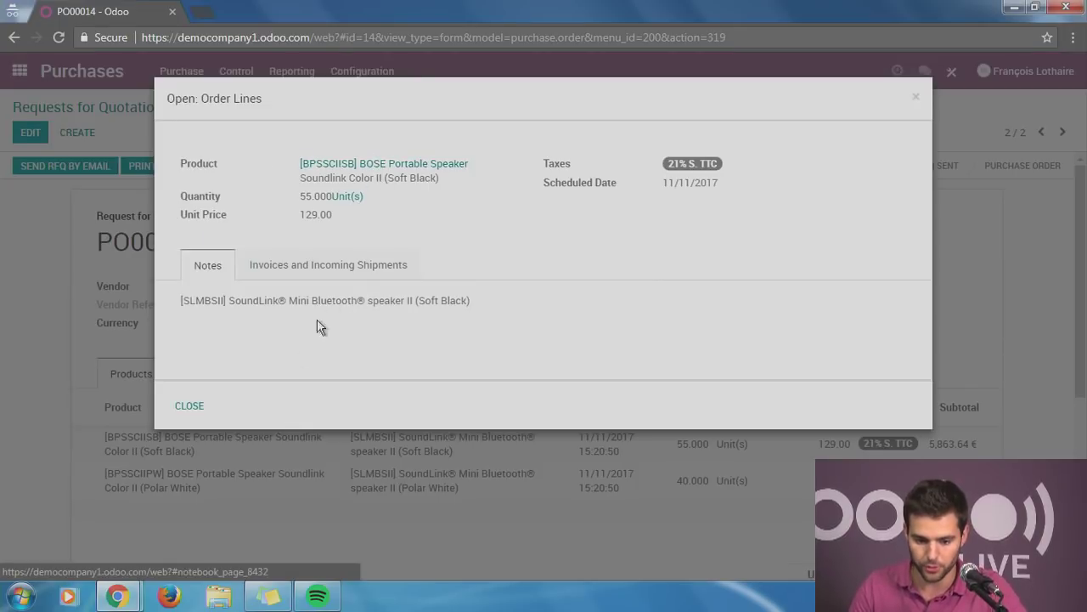
pyautogui.click(184, 405)
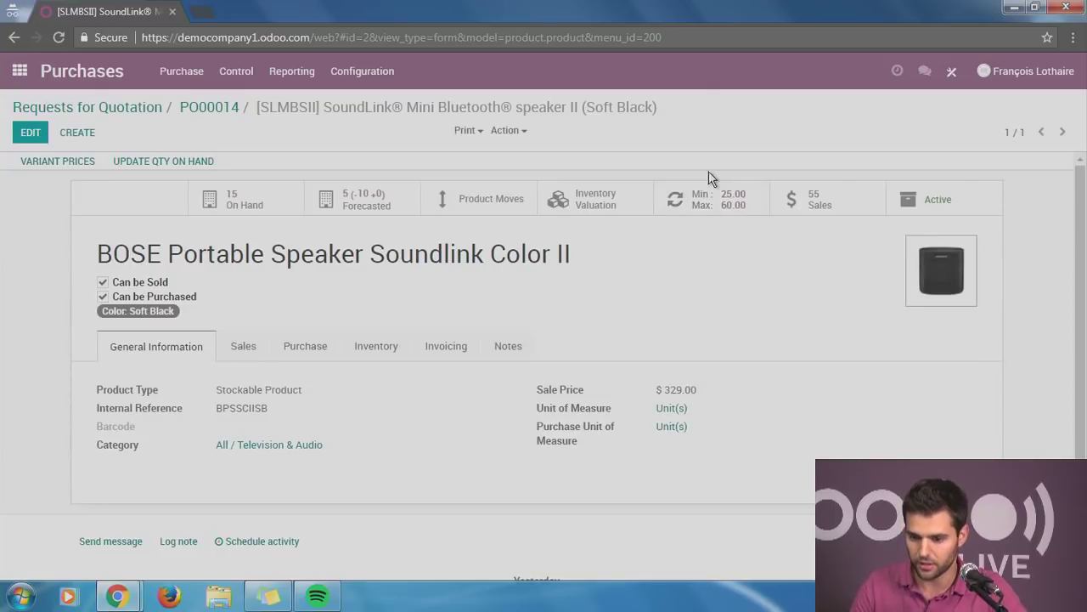
pyautogui.click(136, 110)
# Step: Review the order line of the GoPro, Inc. request for quotation and the product's vendor prices, and return to the app overview
pyautogui.click(347, 217)
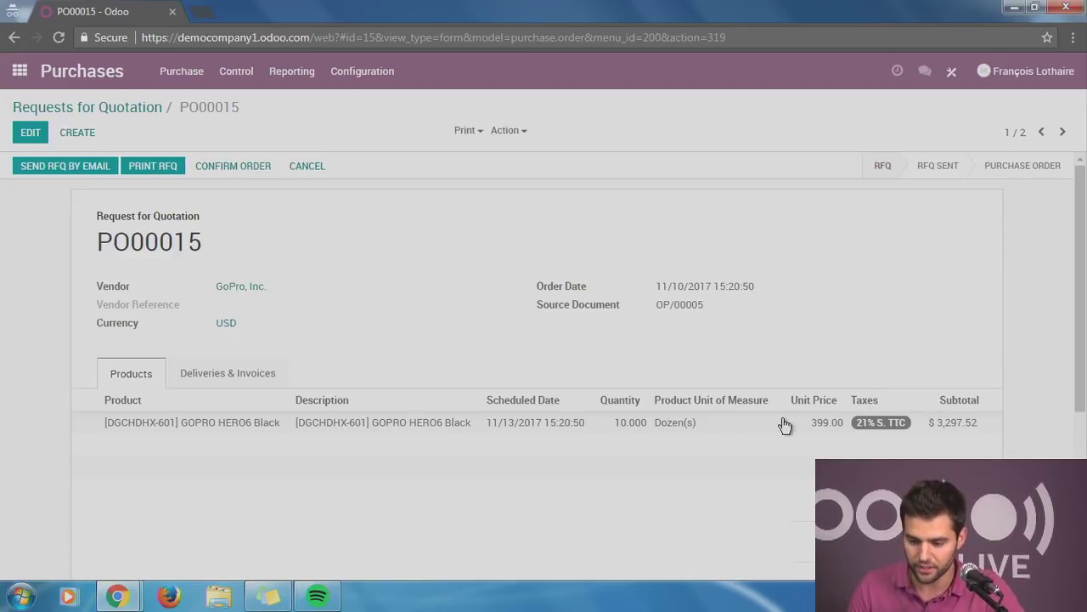
pyautogui.click(578, 425)
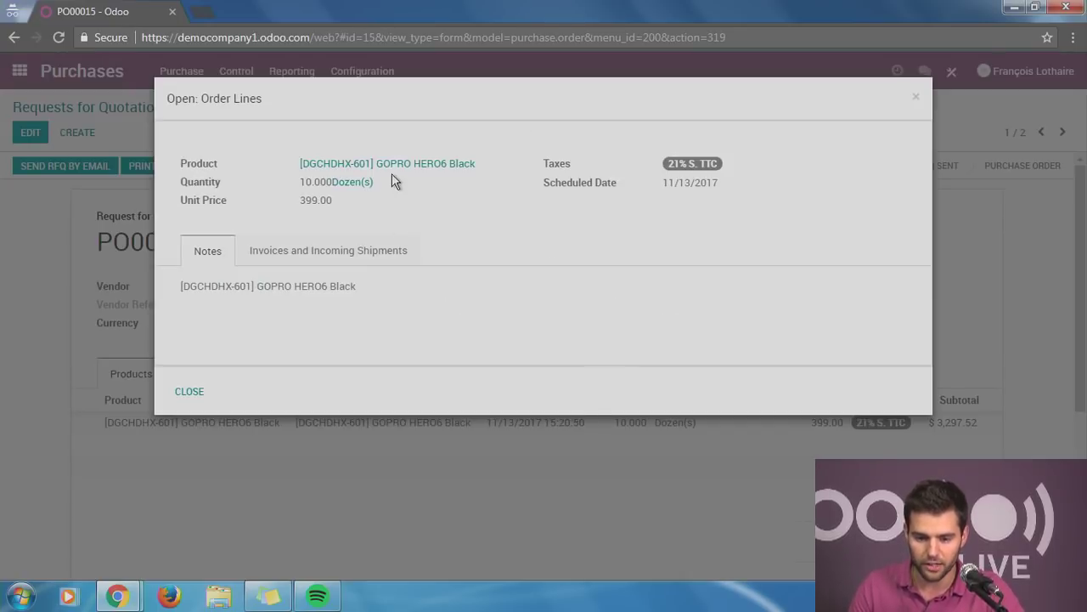
pyautogui.click(195, 389)
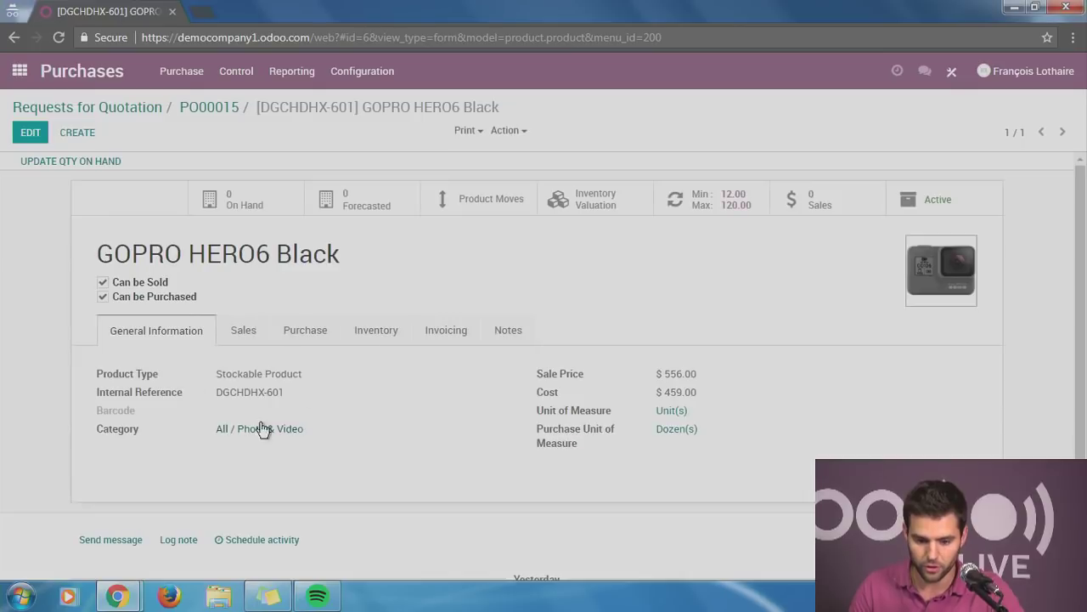
pyautogui.click(328, 337)
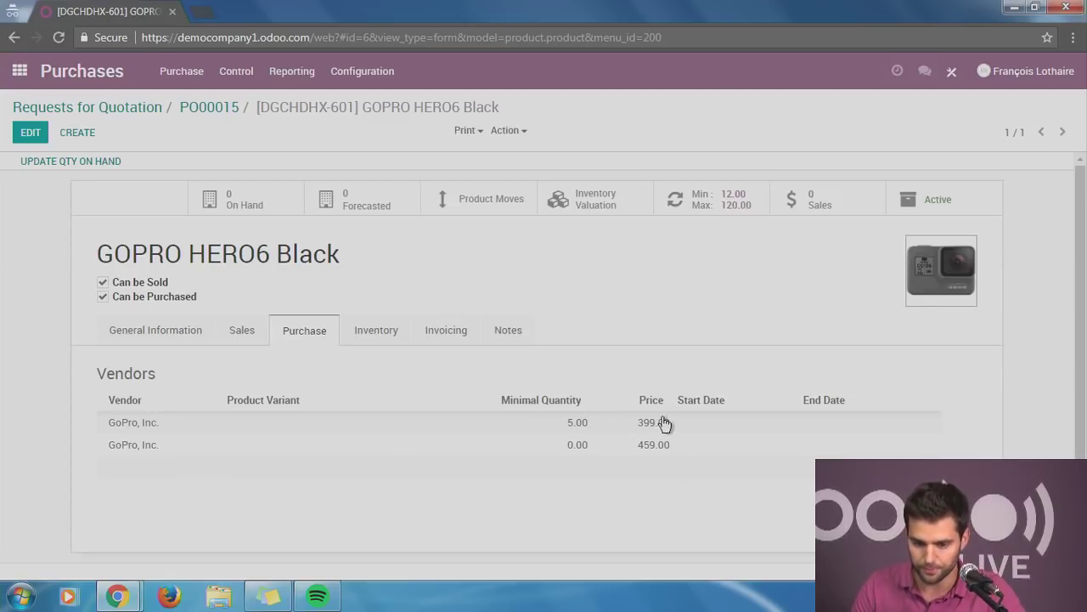
pyautogui.click(204, 112)
pyautogui.click(150, 110)
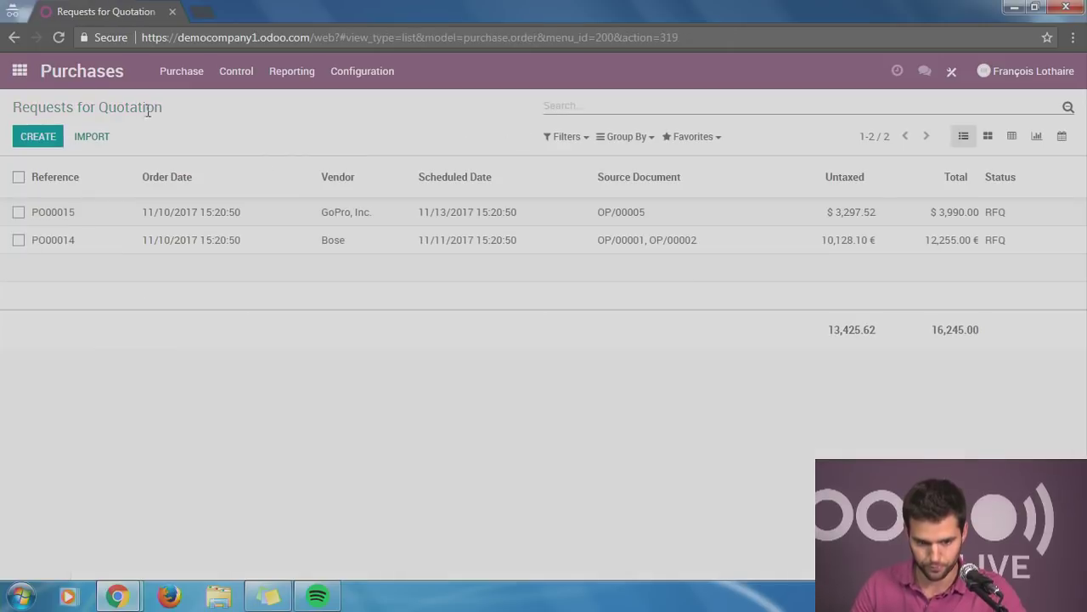
pyautogui.click(22, 74)
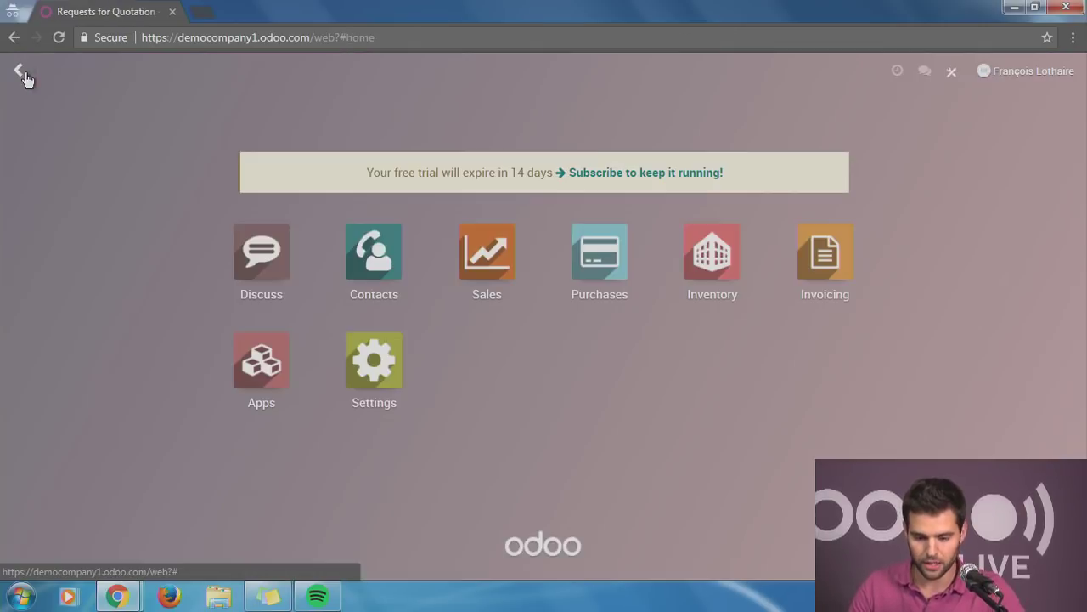
# Step: Switch to Purchases, confirm the GoPro, Inc. request for quotation and email the purchase order to the vendor
pyautogui.click(583, 272)
pyautogui.click(324, 220)
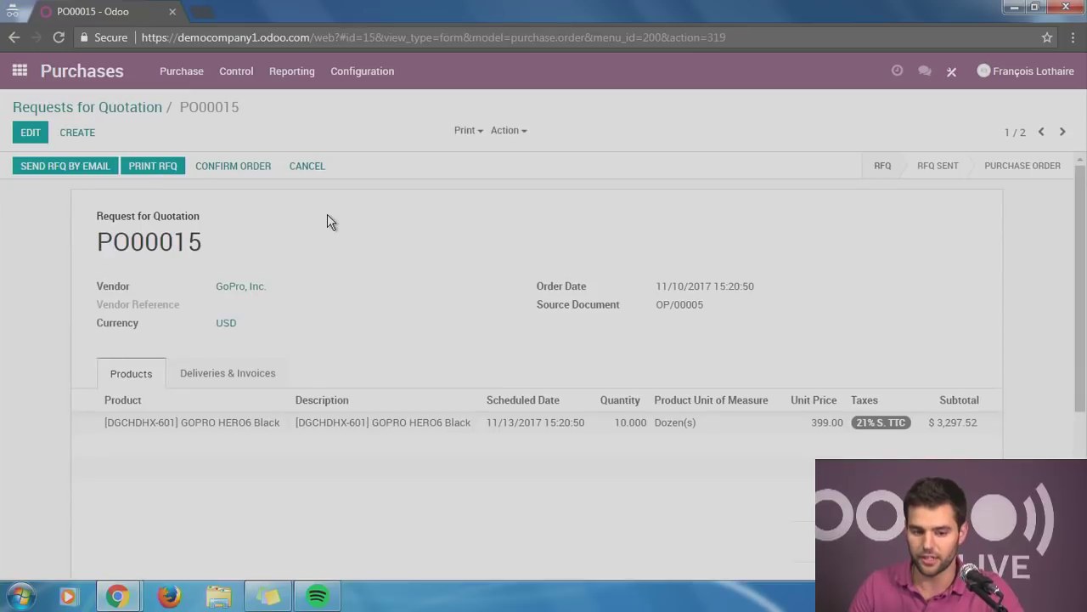
pyautogui.click(235, 170)
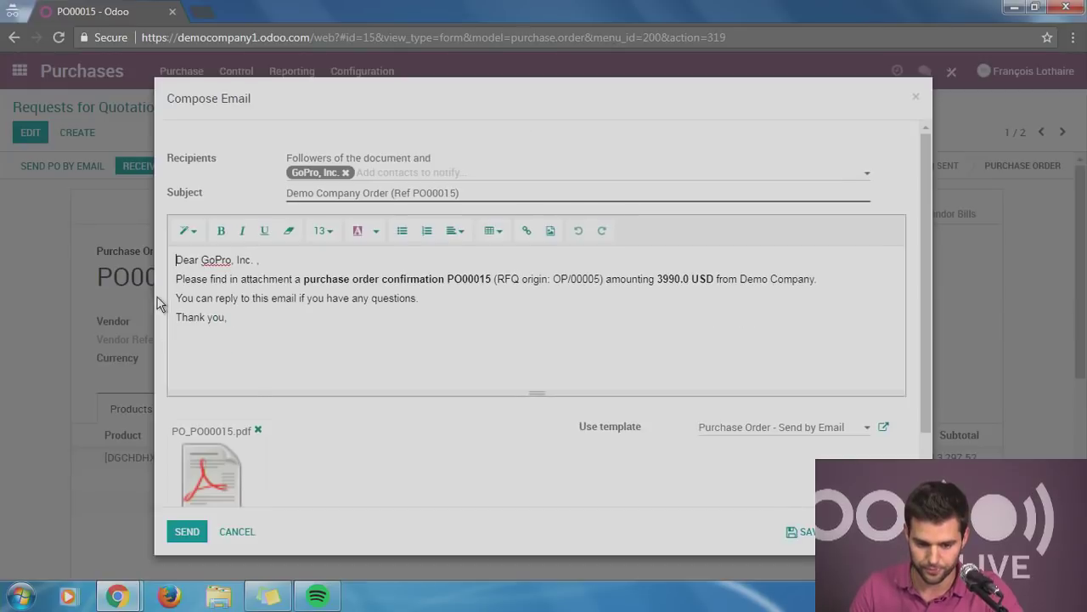
pyautogui.click(185, 531)
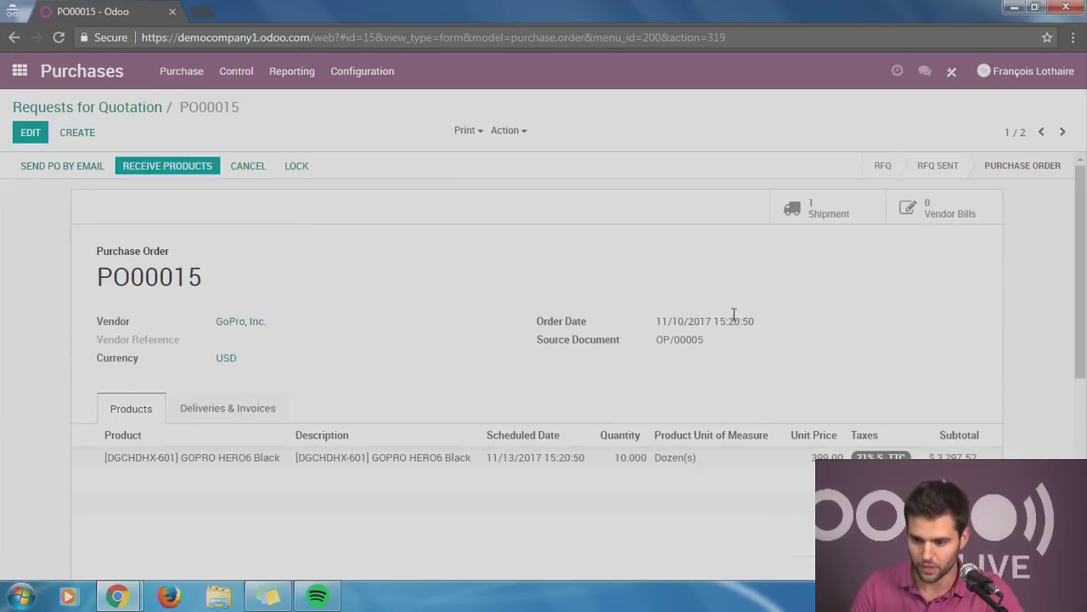
# Step: Open the shipment of the GoPro purchase order and validate it as an immediate transfer of all reserved quantities
pyautogui.click(818, 208)
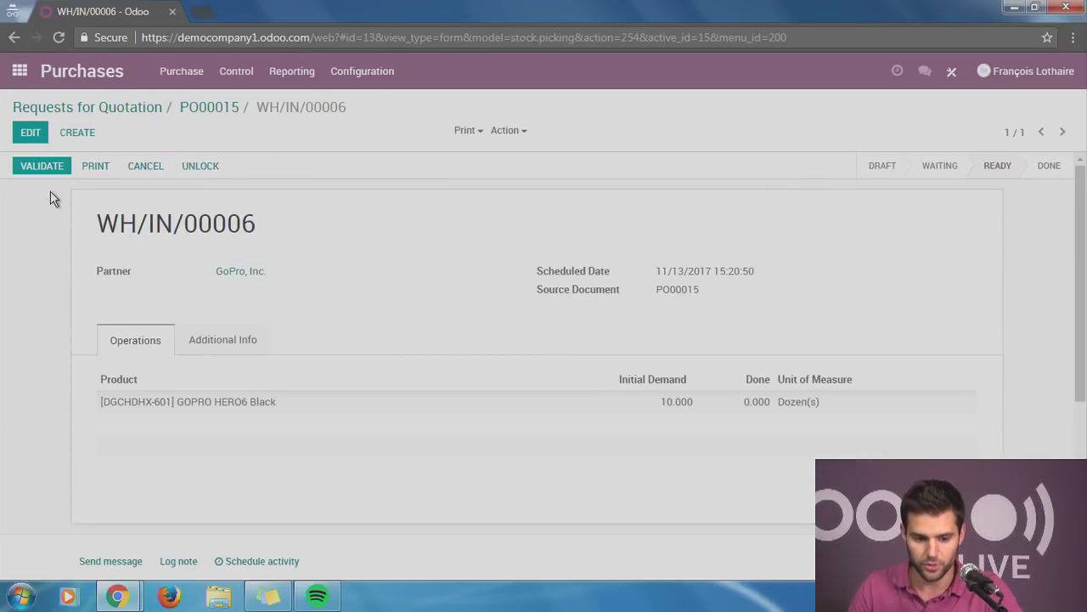
pyautogui.click(41, 167)
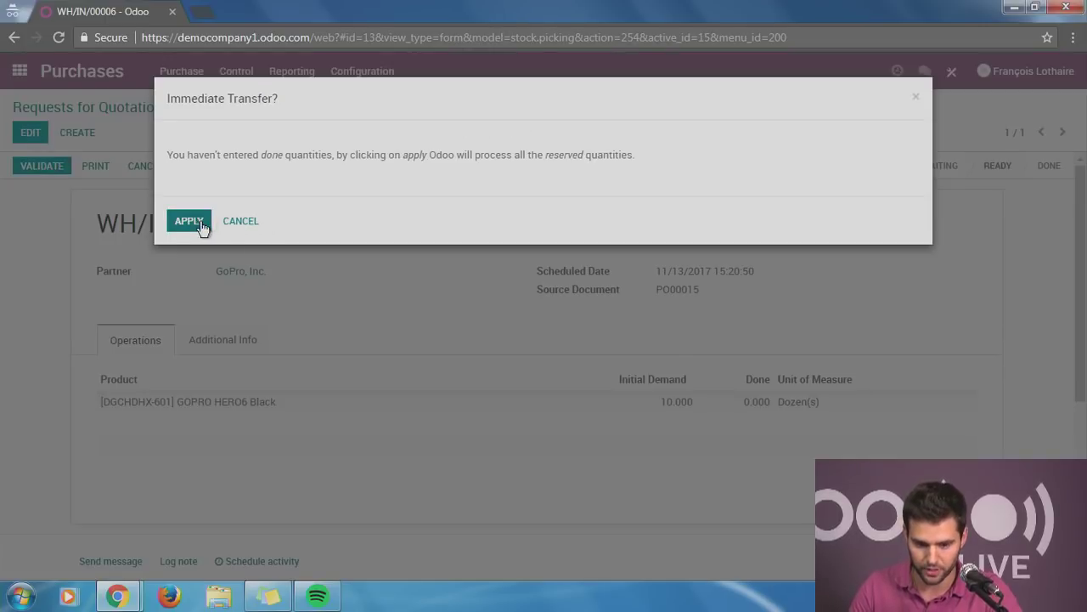
pyautogui.click(192, 222)
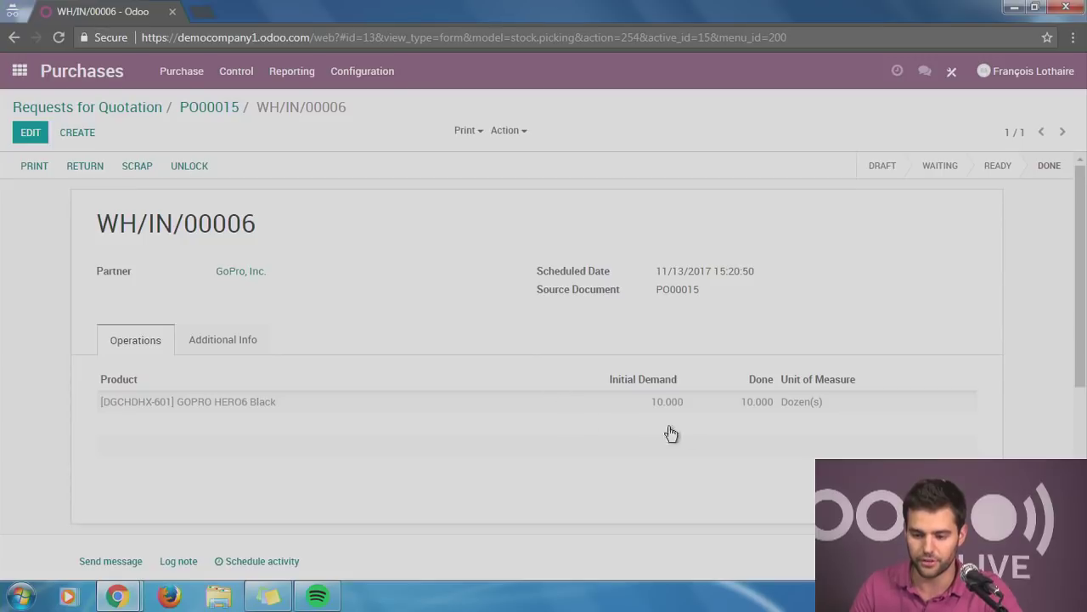
# Step: Review the stock of the GOPRO HERO6 Black product from the receipt, and return to the requests for quotation
pyautogui.click(213, 402)
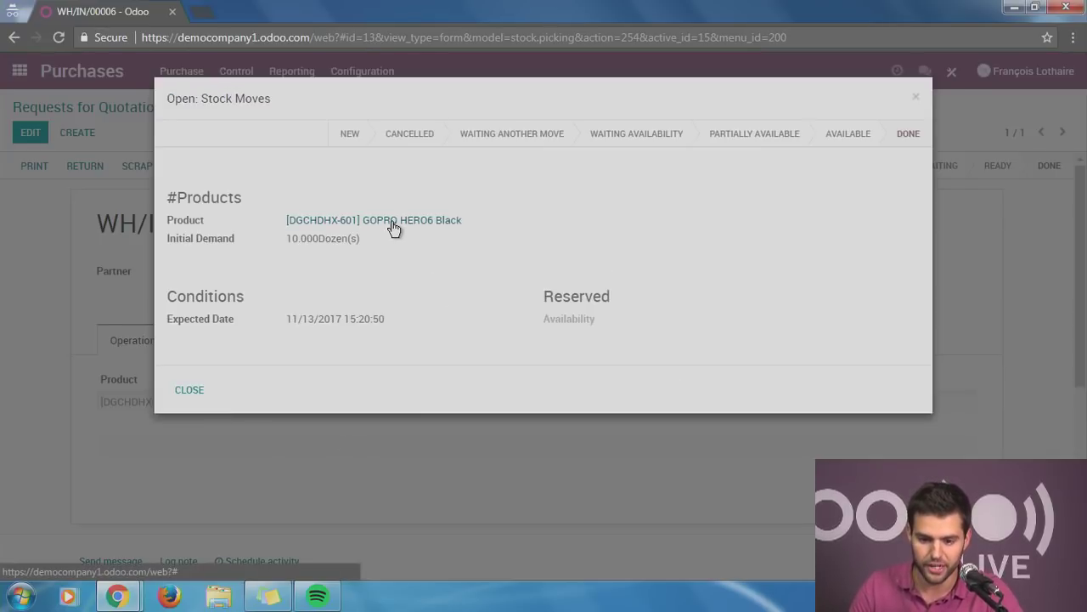
pyautogui.click(394, 226)
pyautogui.click(189, 389)
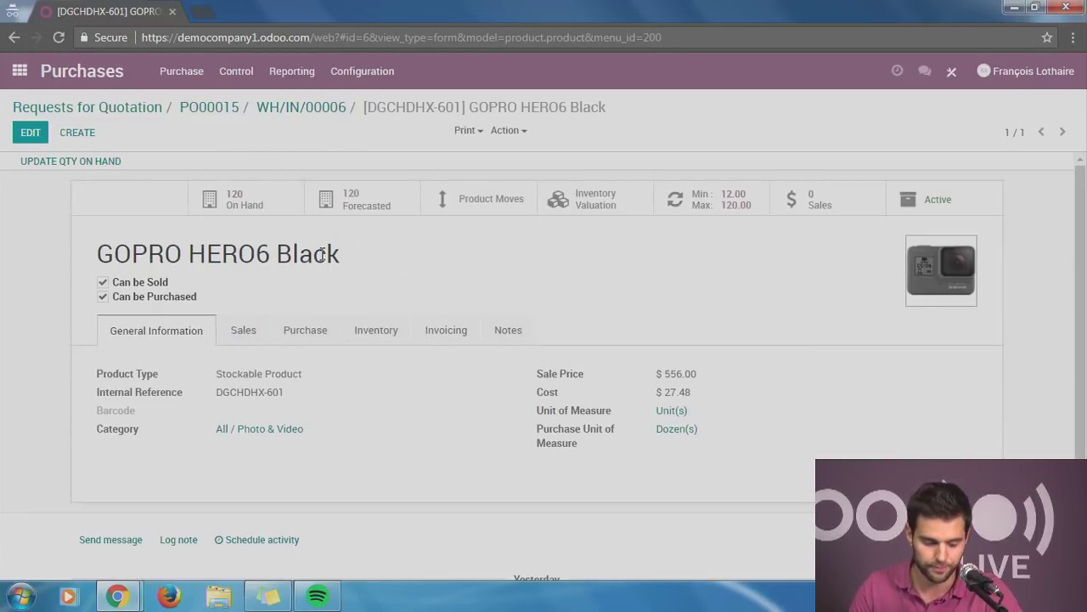
pyautogui.click(298, 113)
pyautogui.click(223, 114)
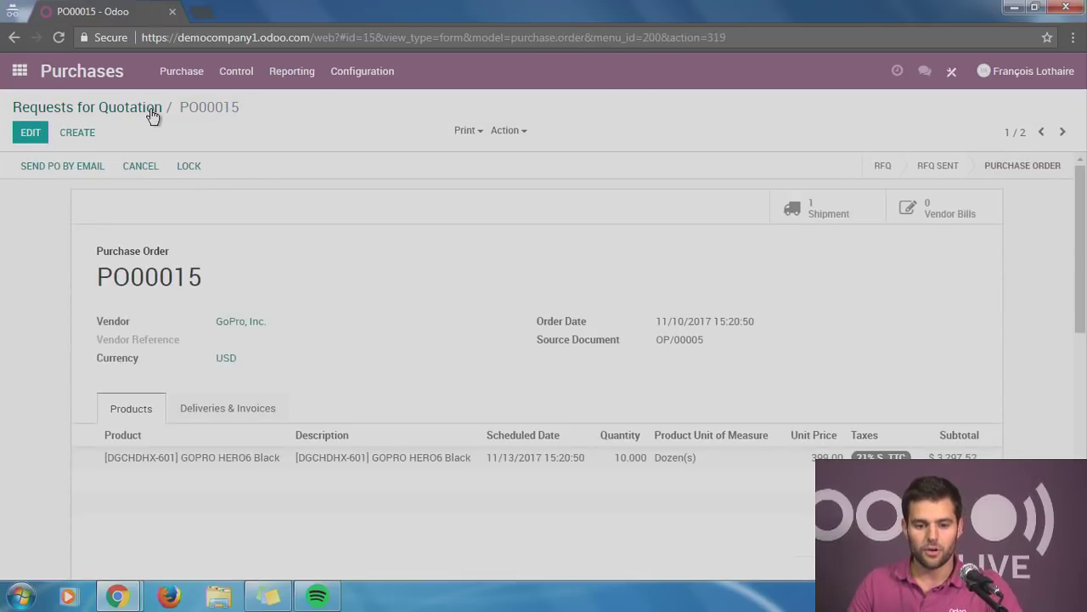
pyautogui.click(145, 113)
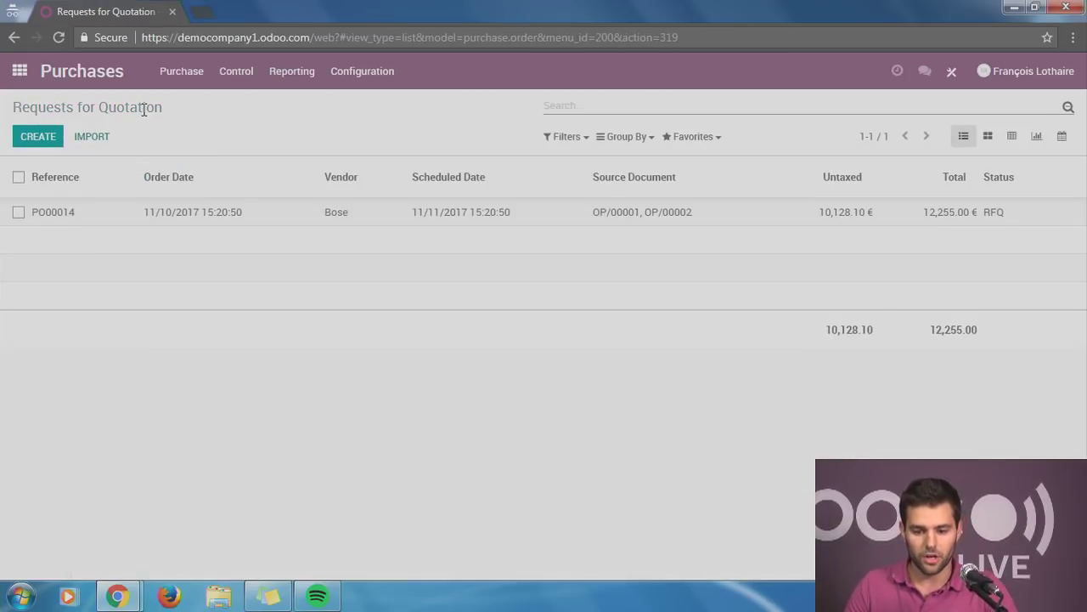
# Step: Review the inventory routes of the TV PANASONIC TX 65" EDGE LED Smart 4K product in Purchases
pyautogui.click(20, 71)
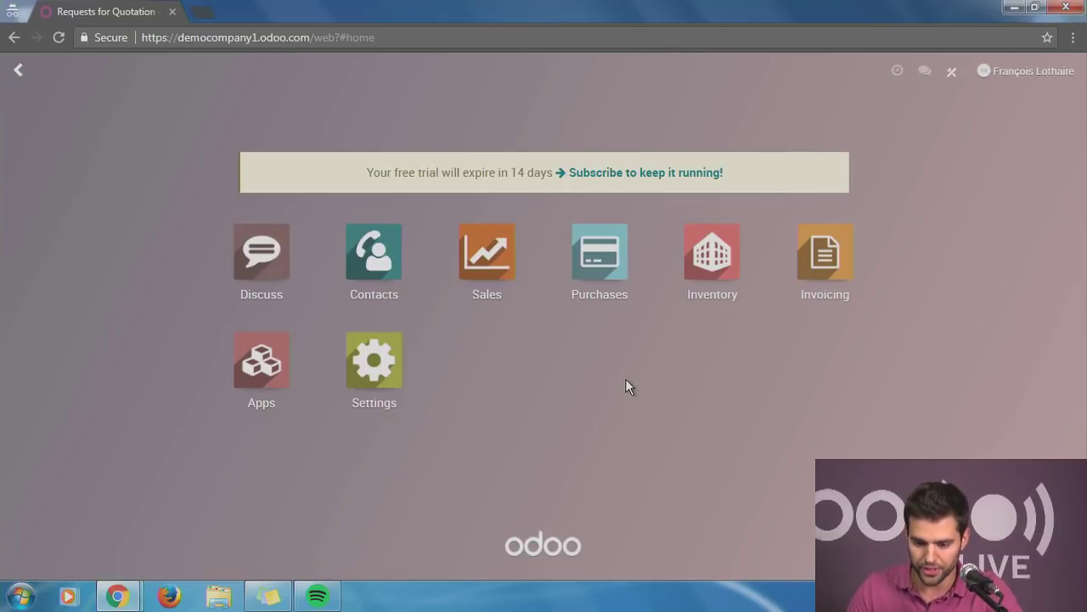
pyautogui.click(588, 284)
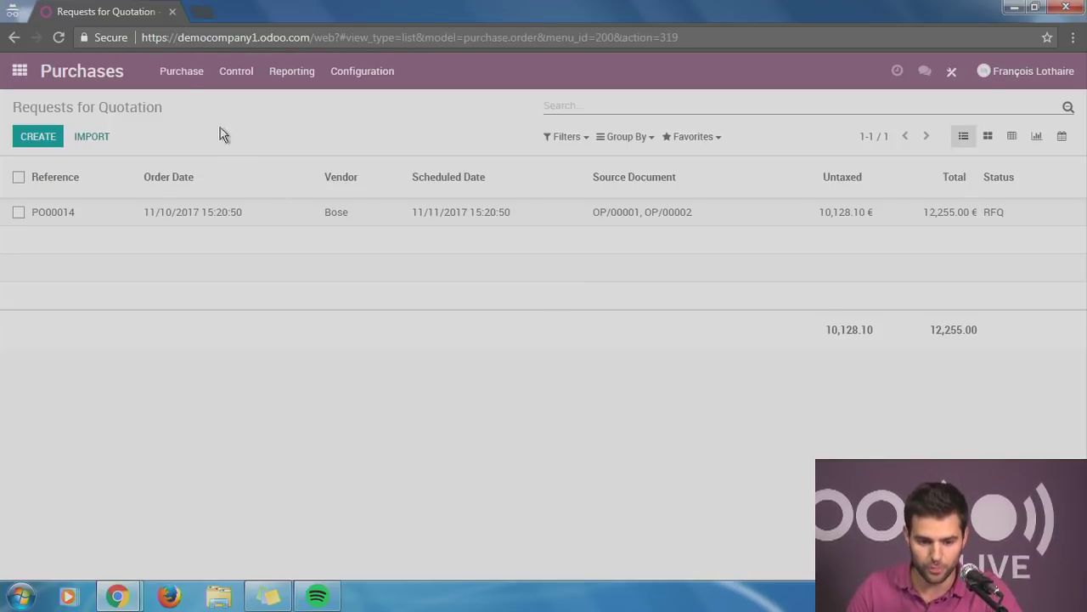
pyautogui.click(181, 73)
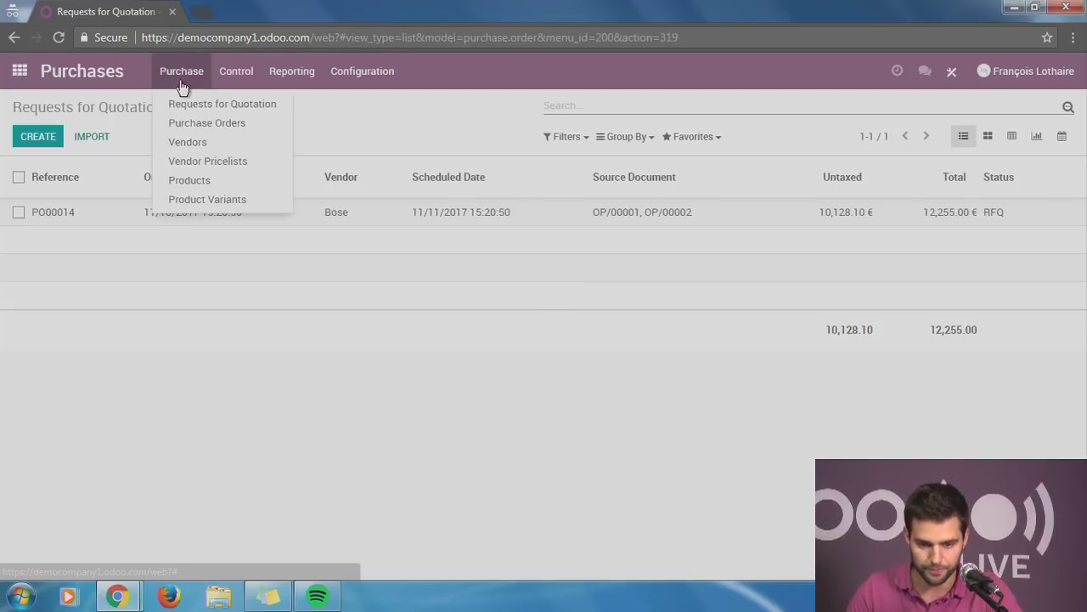
pyautogui.click(214, 186)
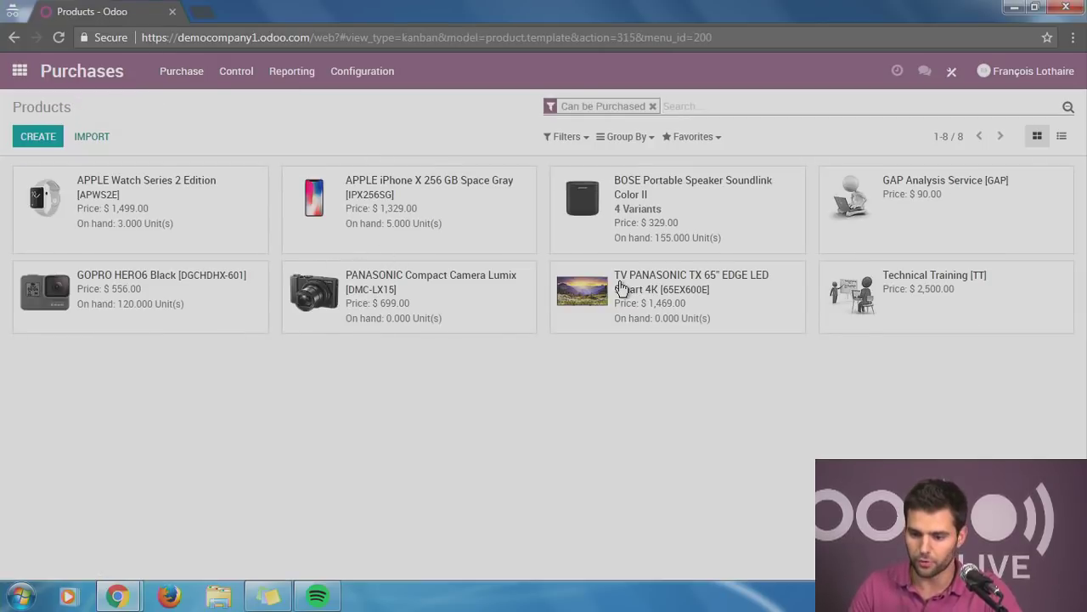
pyautogui.click(622, 289)
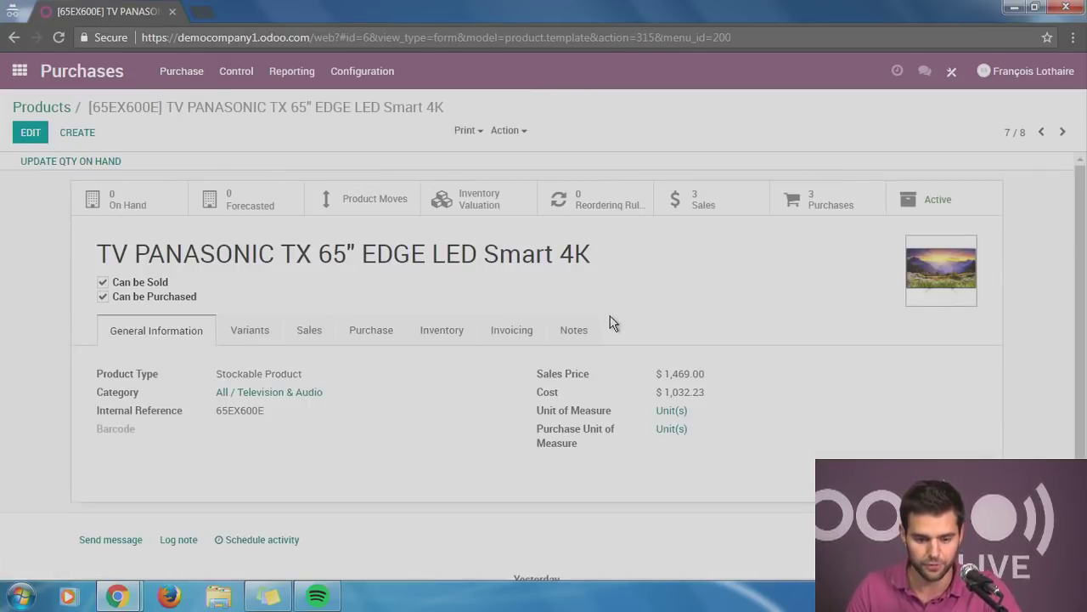
pyautogui.click(451, 333)
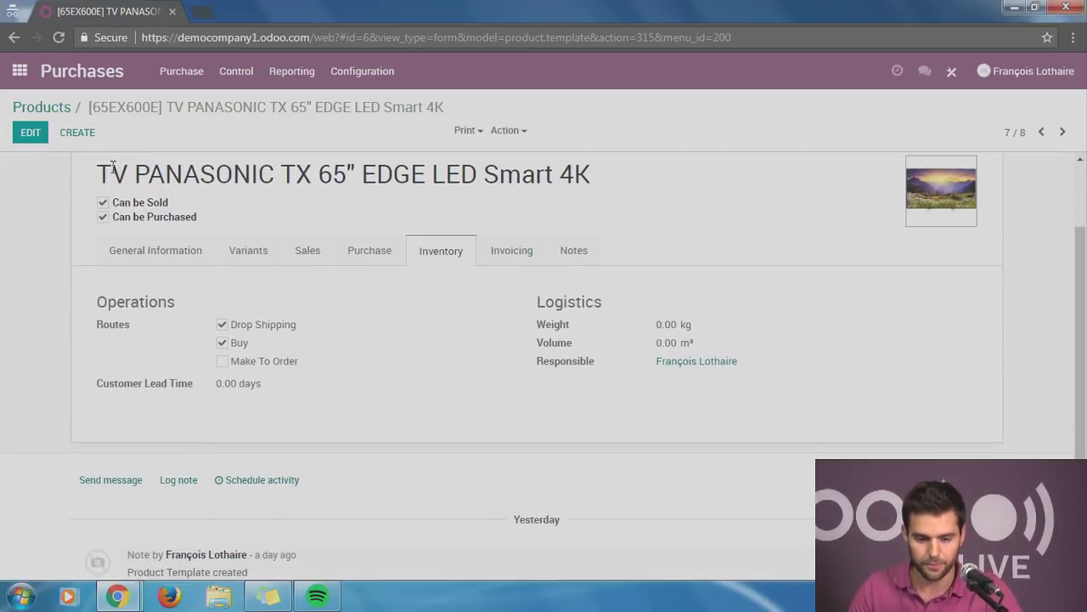
pyautogui.click(30, 132)
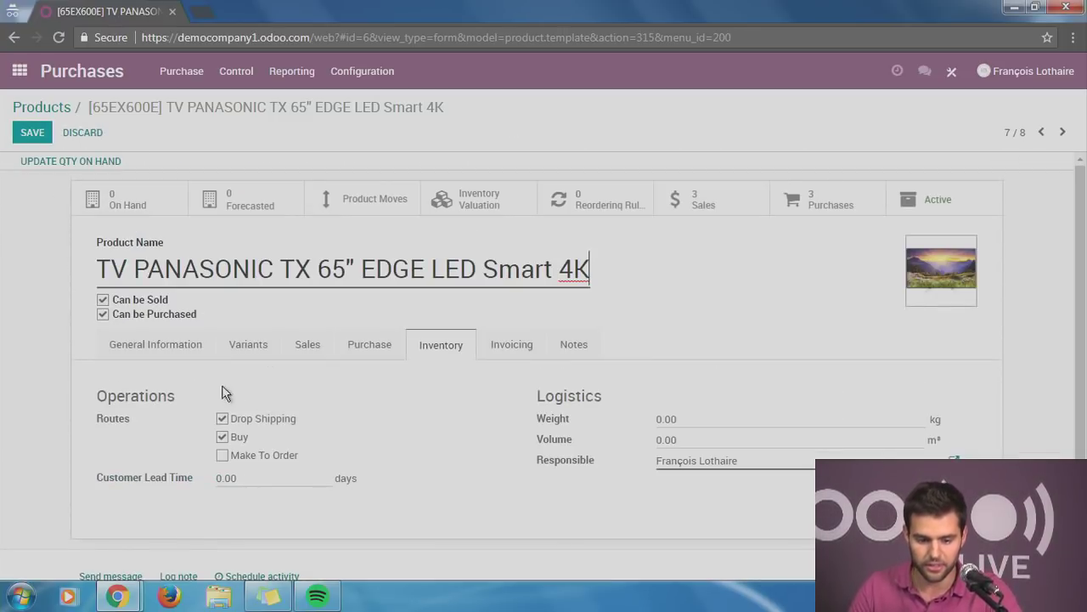
pyautogui.click(33, 133)
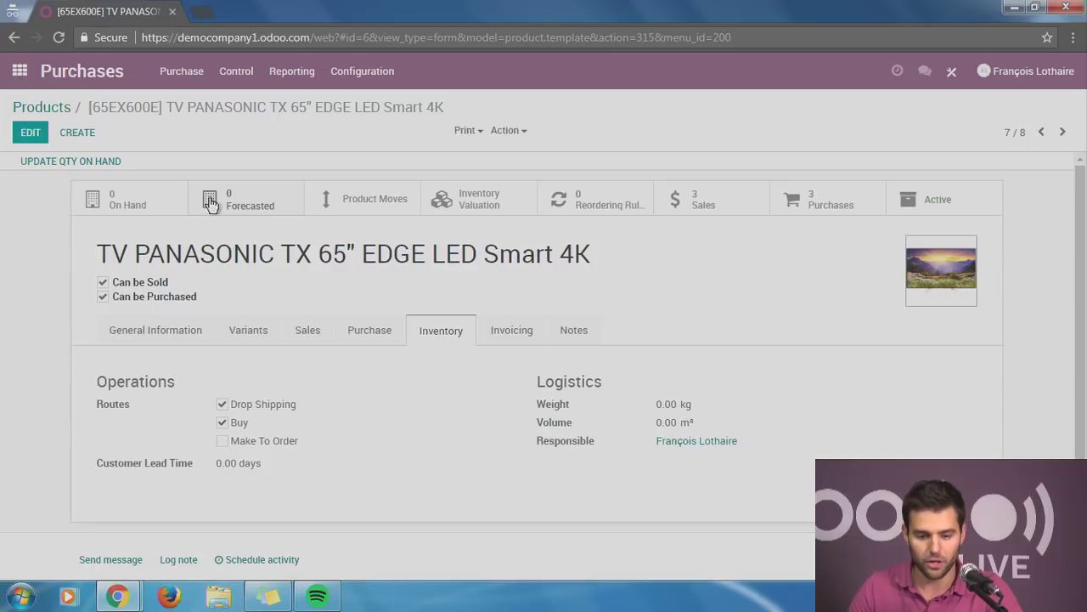
# Step: Switch to Sales and create a new quotation for the customer Agrolait
pyautogui.click(44, 65)
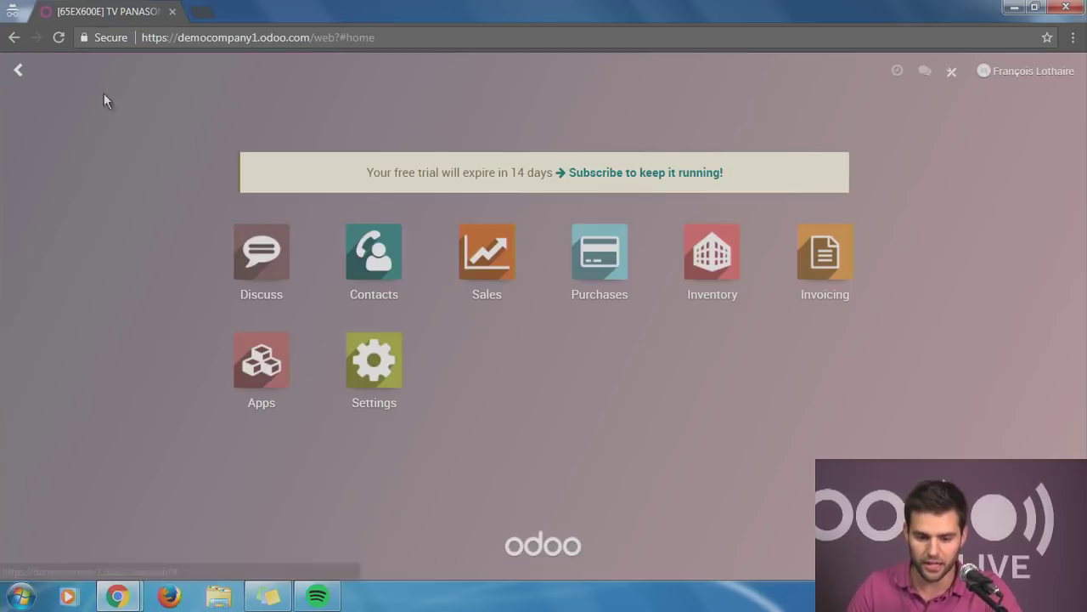
pyautogui.click(482, 288)
pyautogui.click(43, 136)
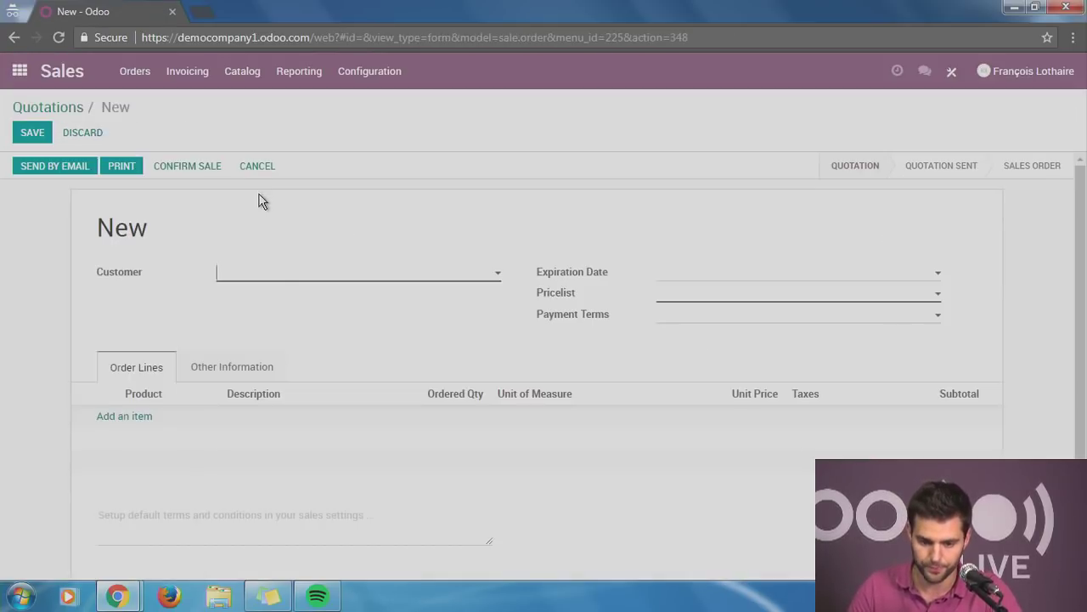
pyautogui.click(275, 273)
pyautogui.click(275, 292)
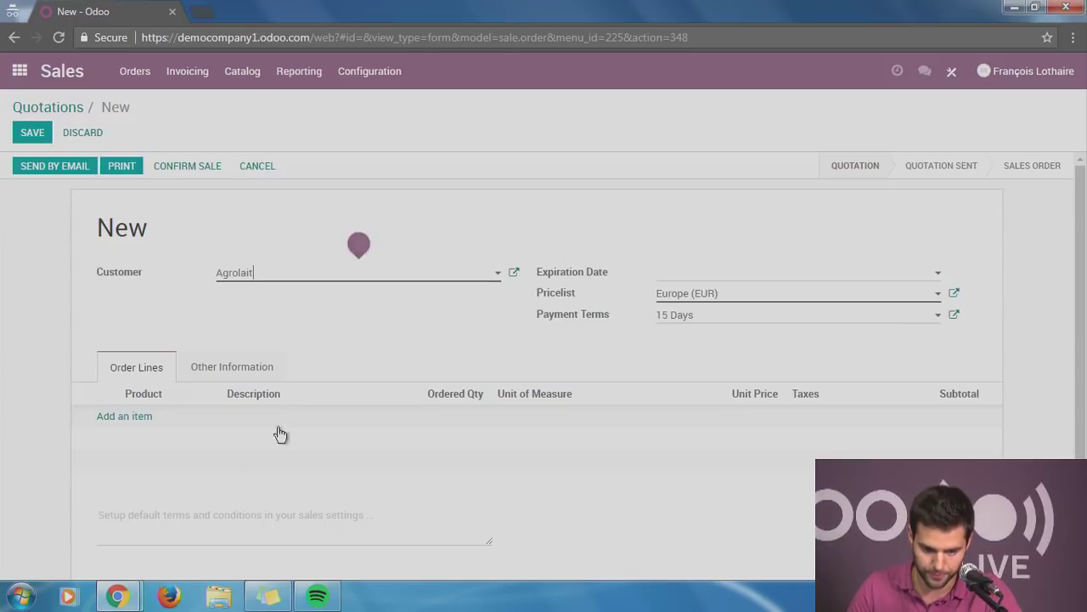
# Step: Add the TV PANASONIC TX 65" EDGE LED Smart 4K to the quotation, save it and confirm the sale
pyautogui.click(122, 415)
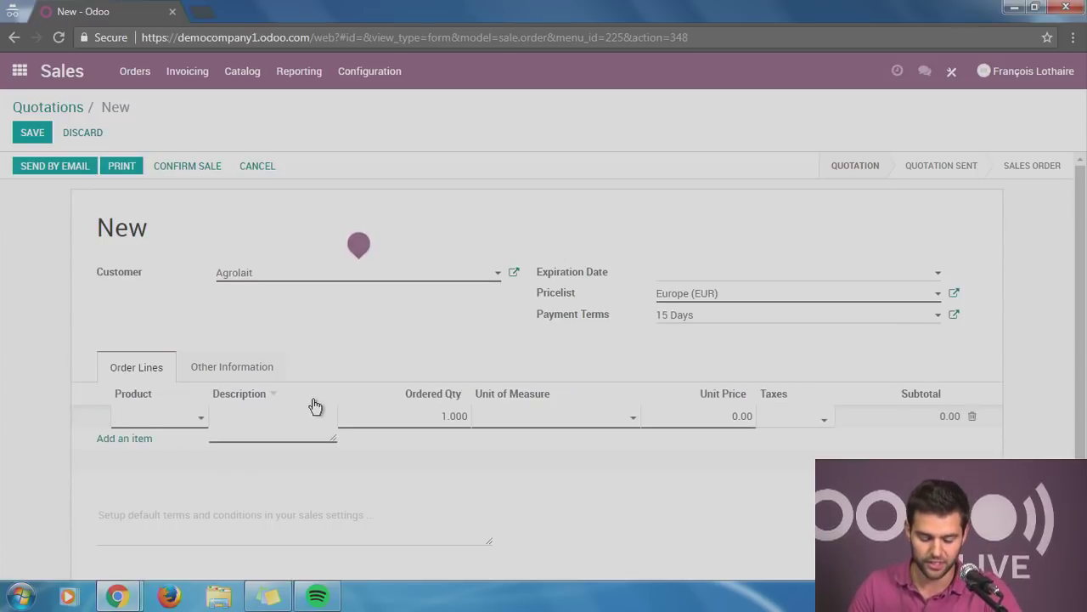
pyautogui.write('Pa')
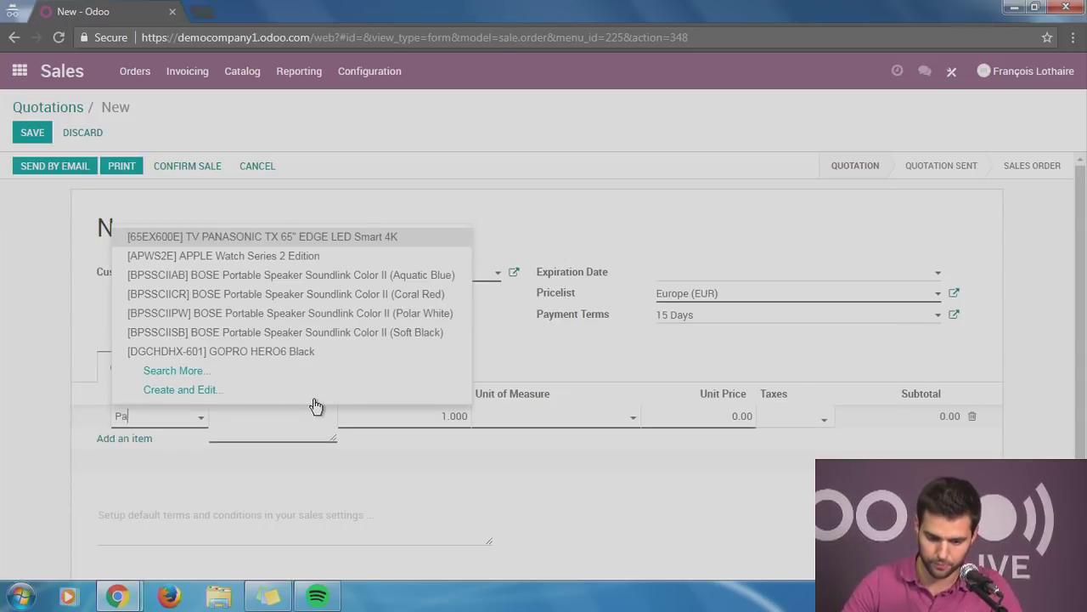
pyautogui.write('naso')
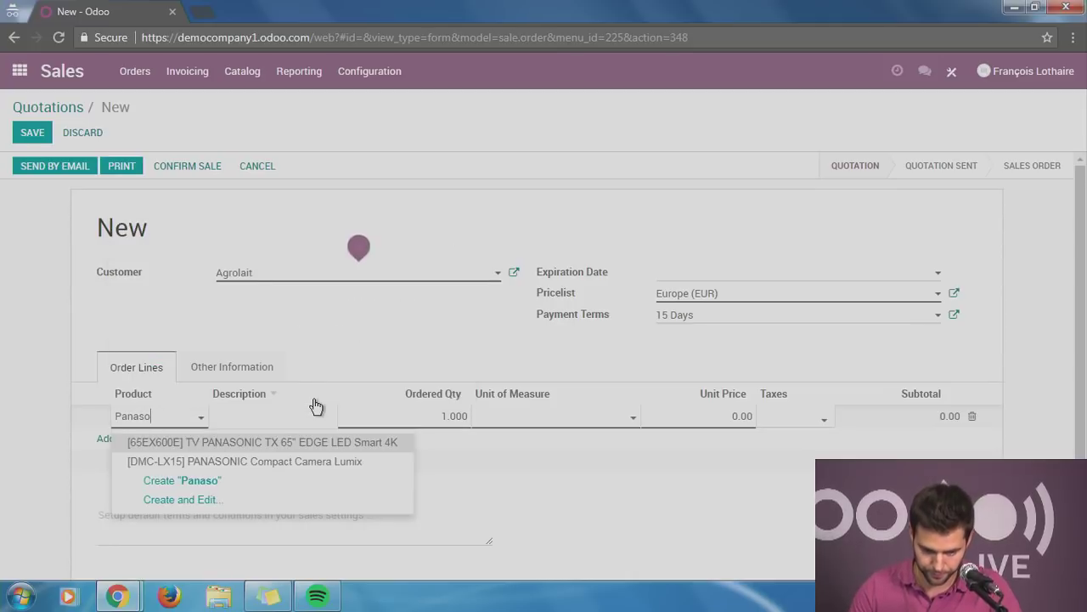
pyautogui.click(248, 443)
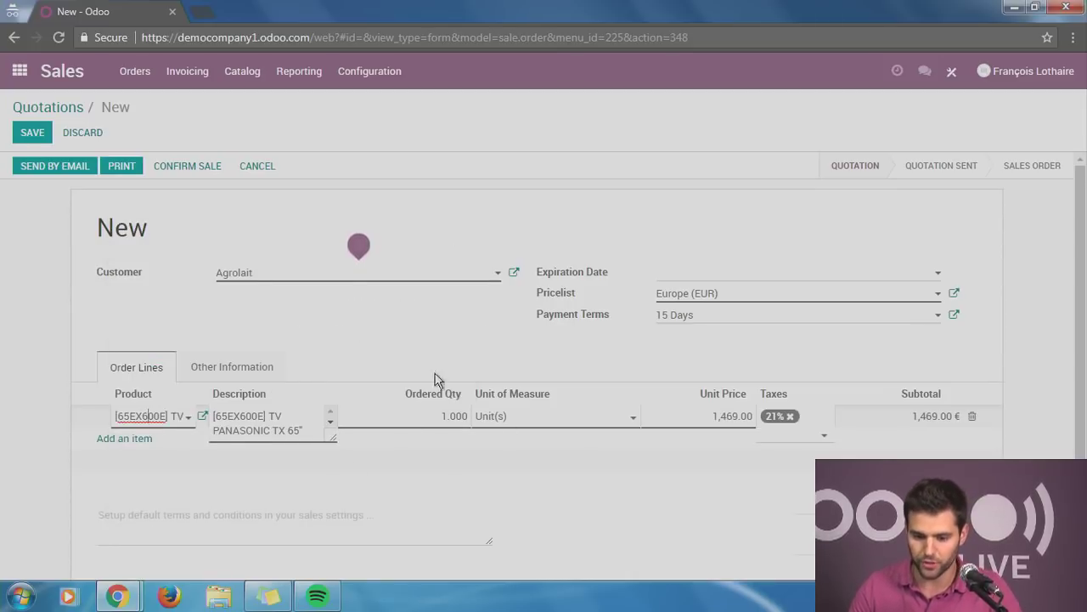
pyautogui.click(480, 311)
pyautogui.click(32, 133)
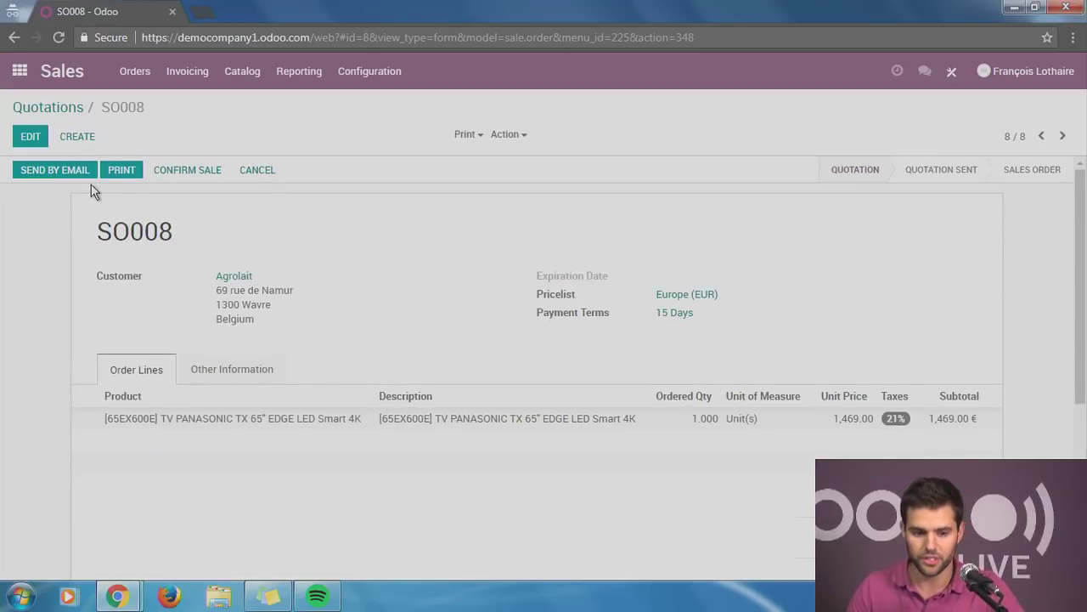
pyautogui.click(188, 171)
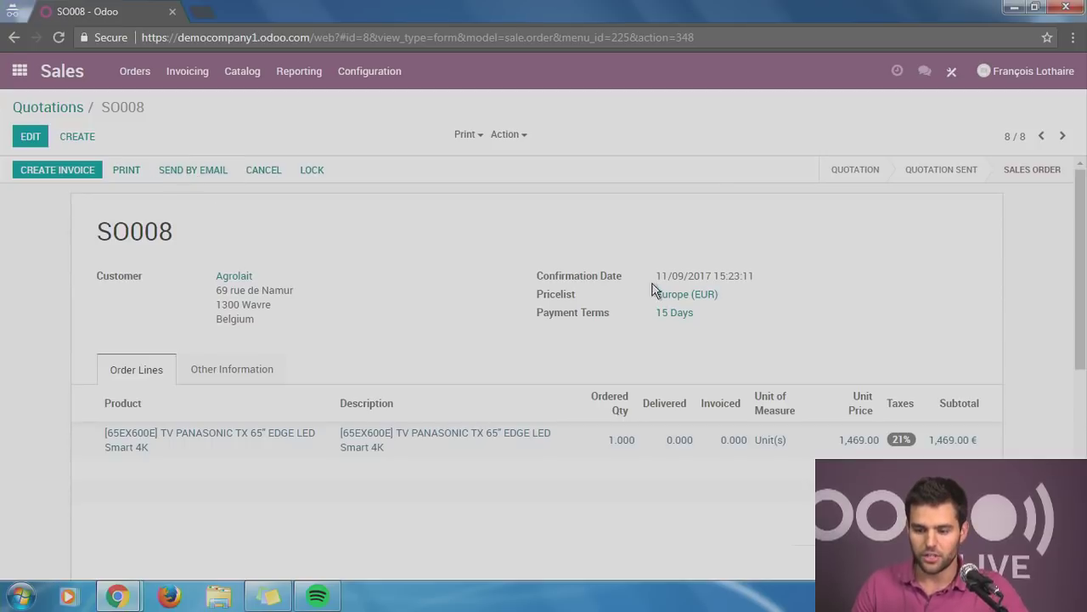
# Step: Check the Inventory overview for dropship operations, and confirm the Panasonic EU request for quotation in Purchases
pyautogui.click(21, 73)
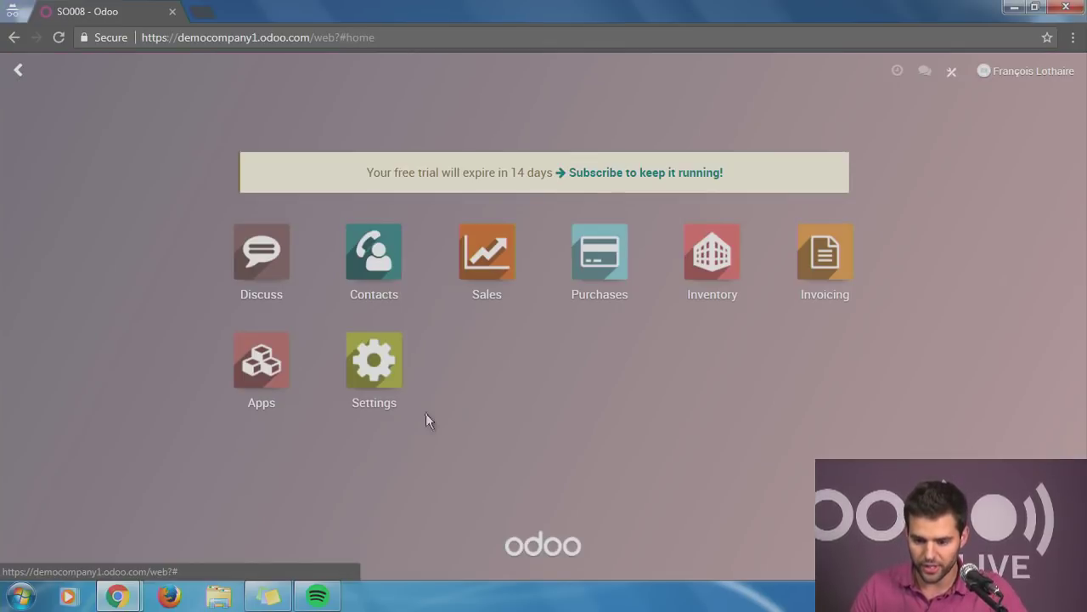
pyautogui.click(714, 261)
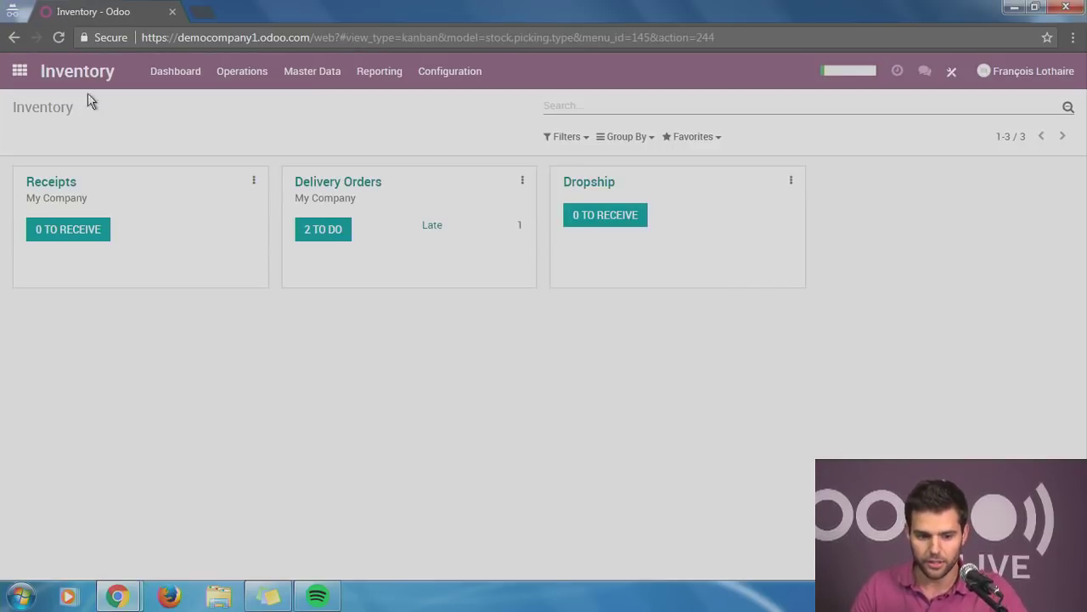
pyautogui.click(20, 73)
pyautogui.click(622, 270)
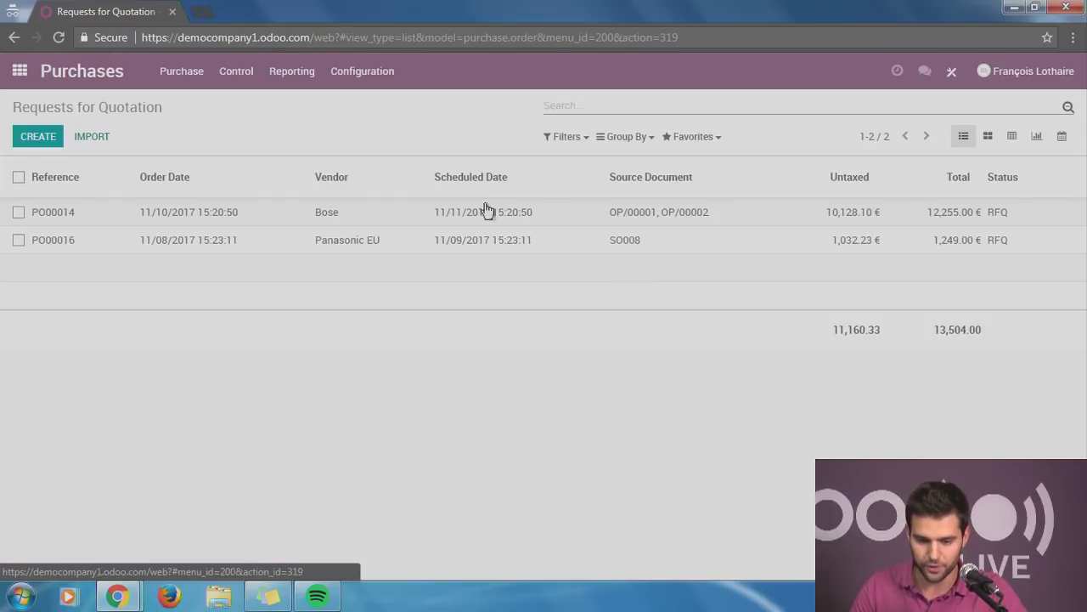
pyautogui.click(330, 249)
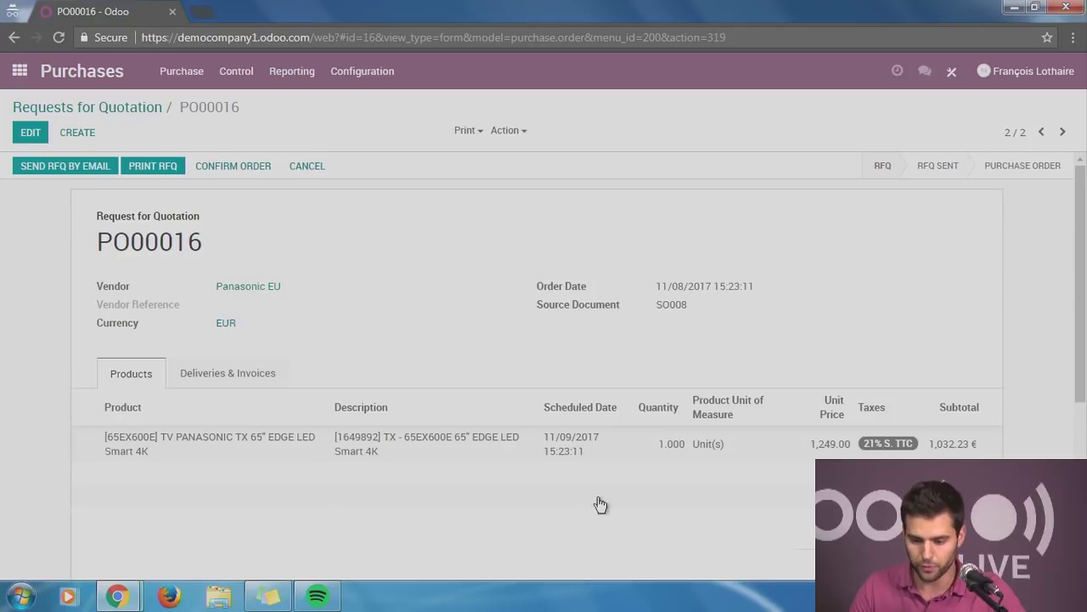
pyautogui.click(213, 167)
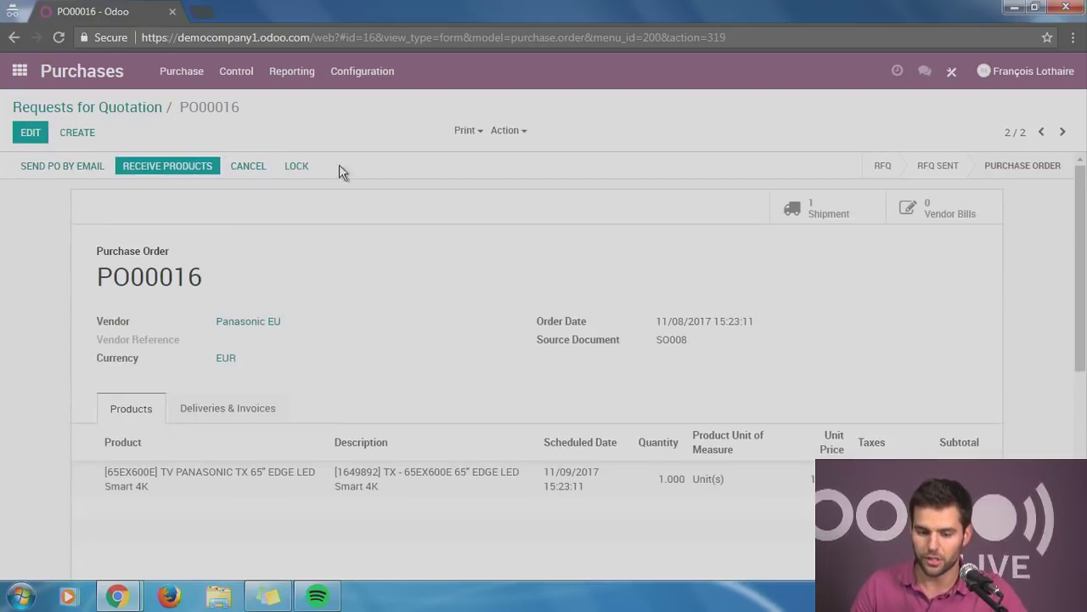
# Step: Validate the ready Panasonic EU dropship transfer in Inventory, processing all reserved quantities, and return to the Inventory overview
pyautogui.click(20, 71)
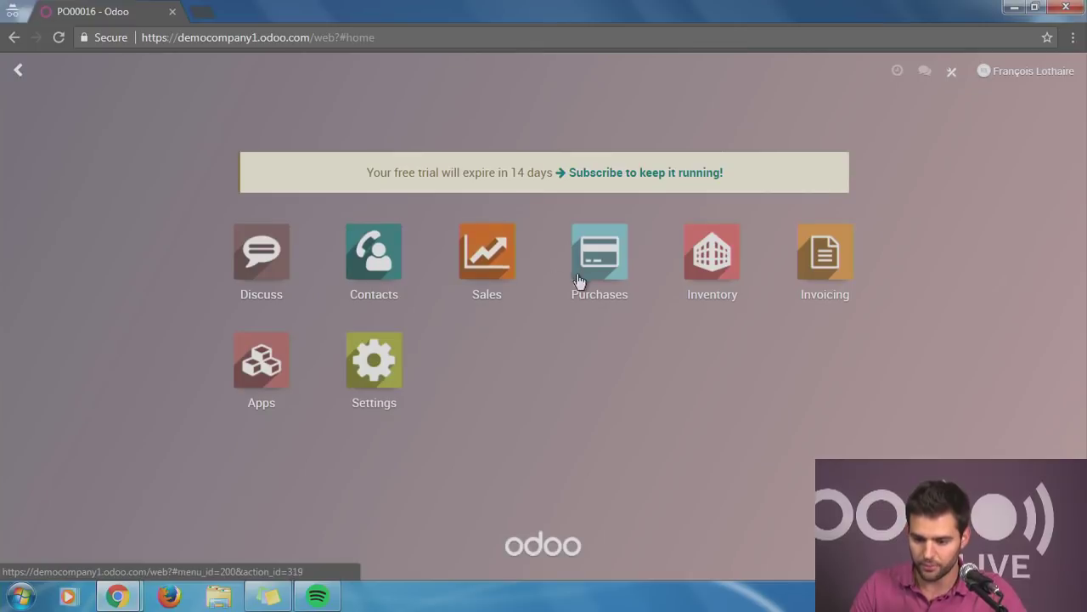
pyautogui.click(701, 253)
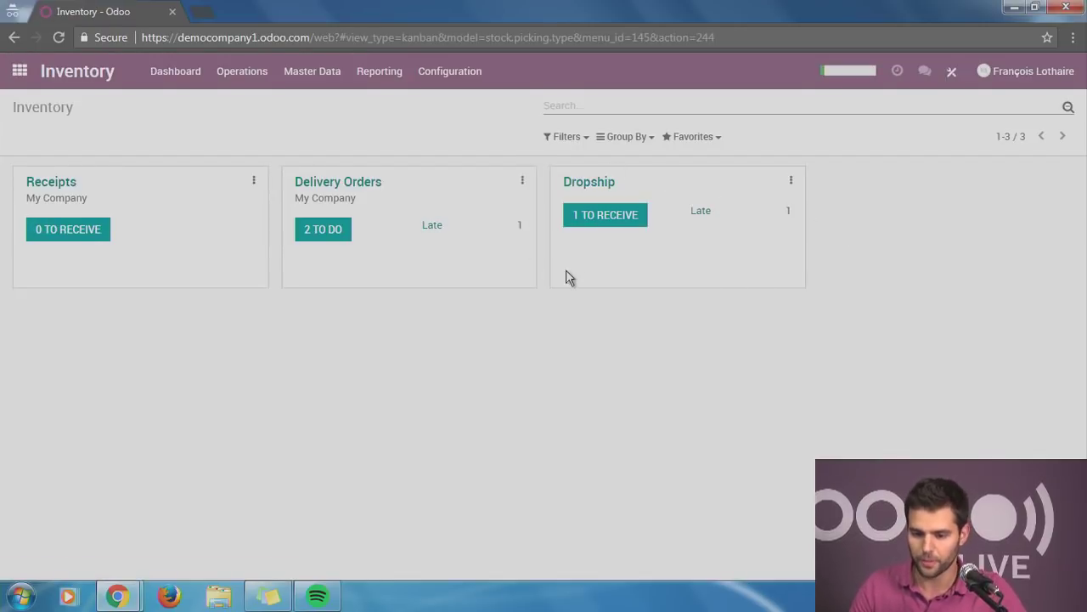
pyautogui.click(627, 220)
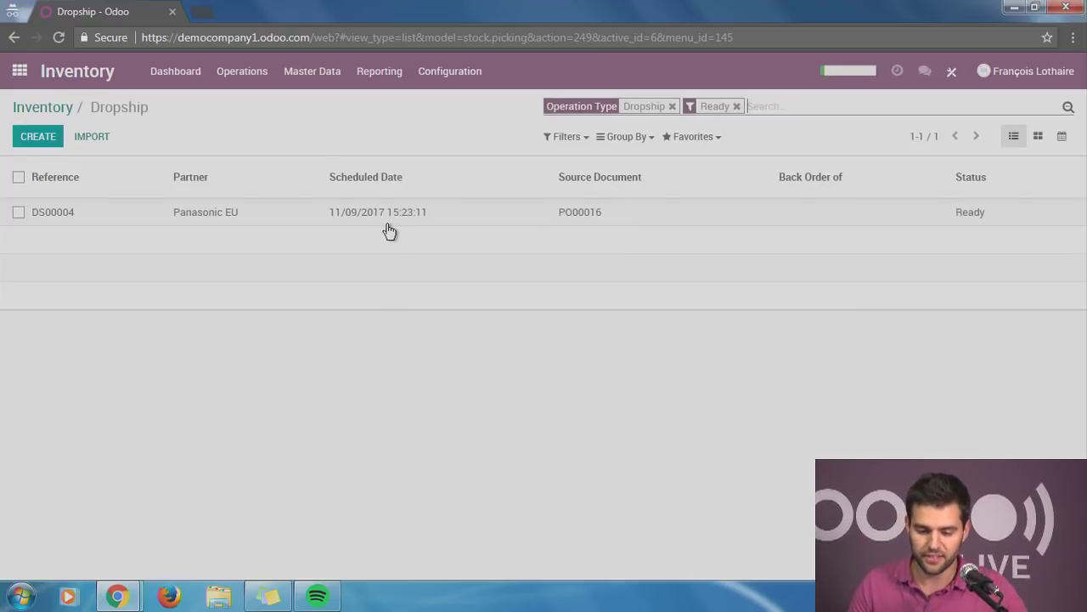
pyautogui.click(371, 218)
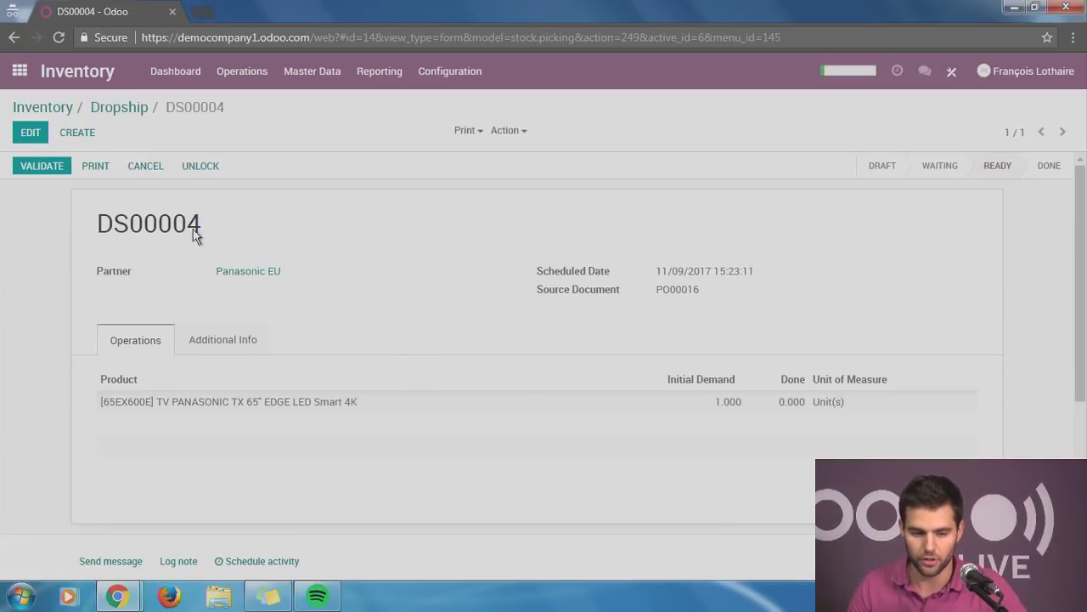
pyautogui.click(57, 172)
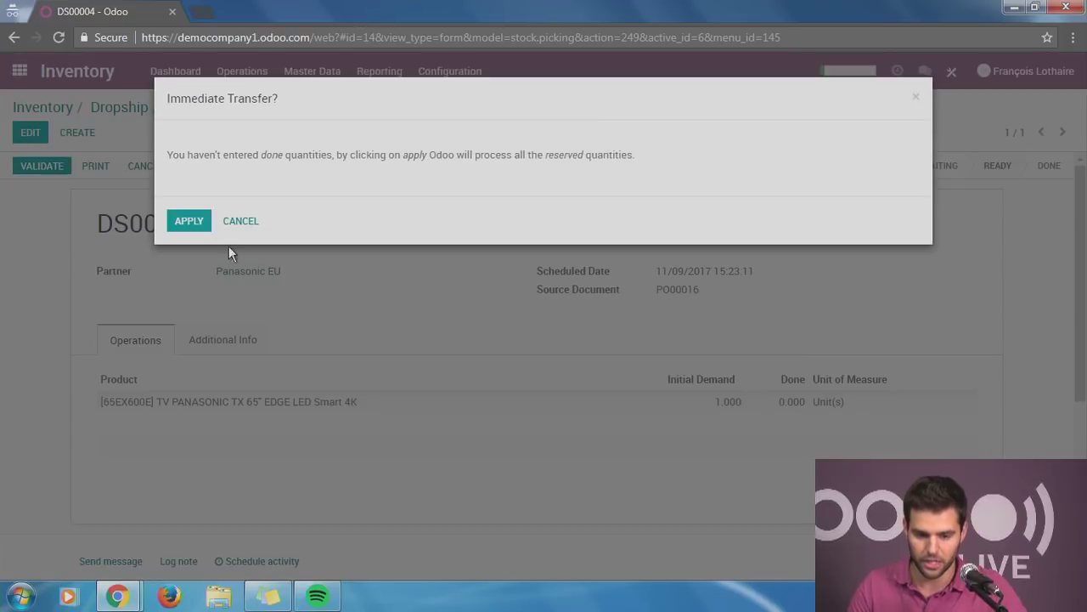
pyautogui.click(195, 222)
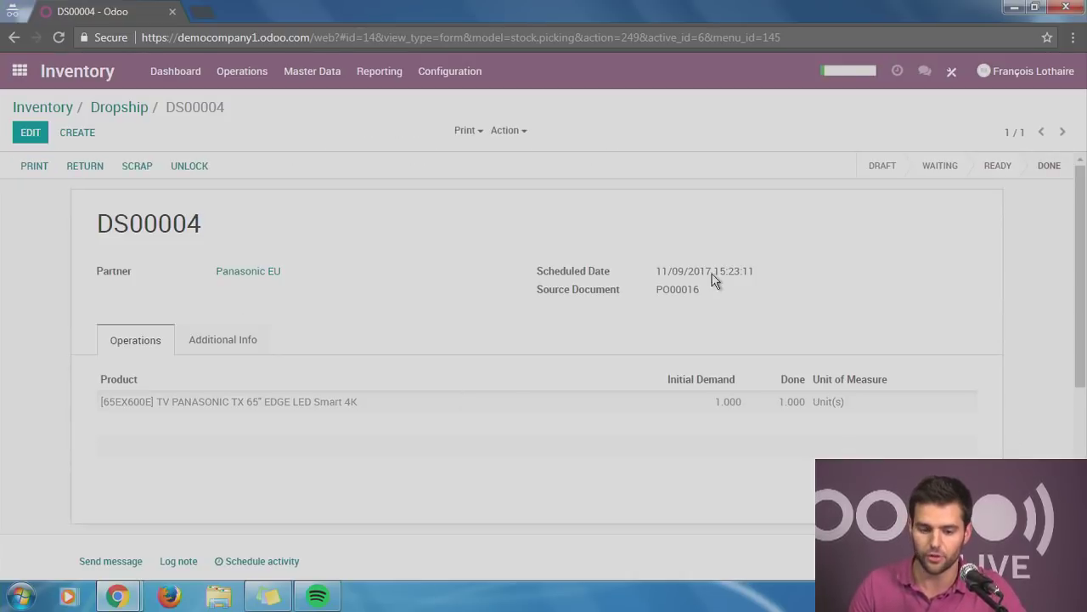
pyautogui.click(126, 111)
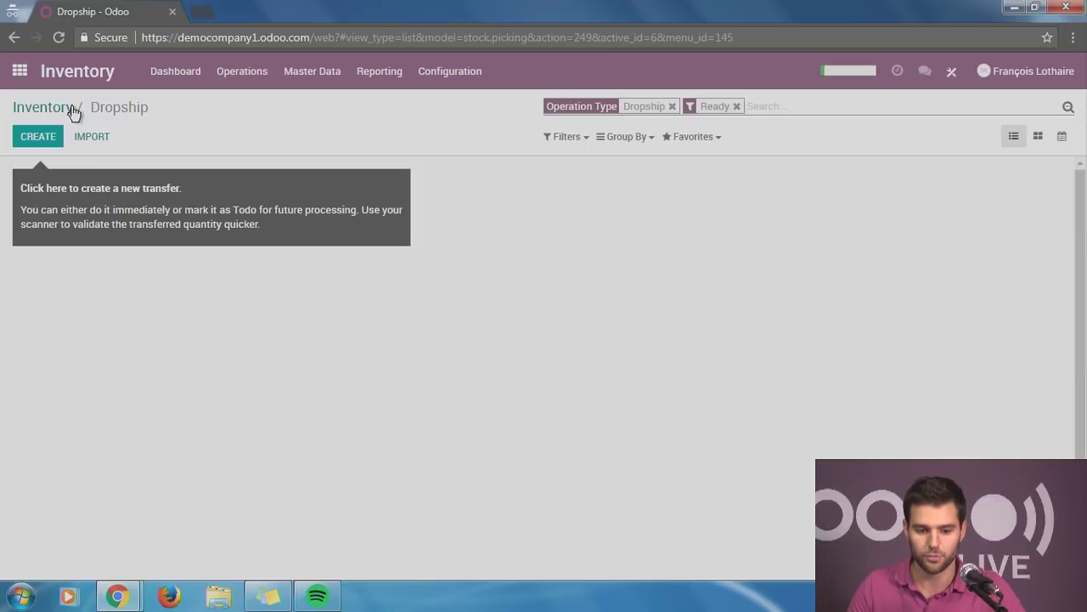
pyautogui.click(64, 113)
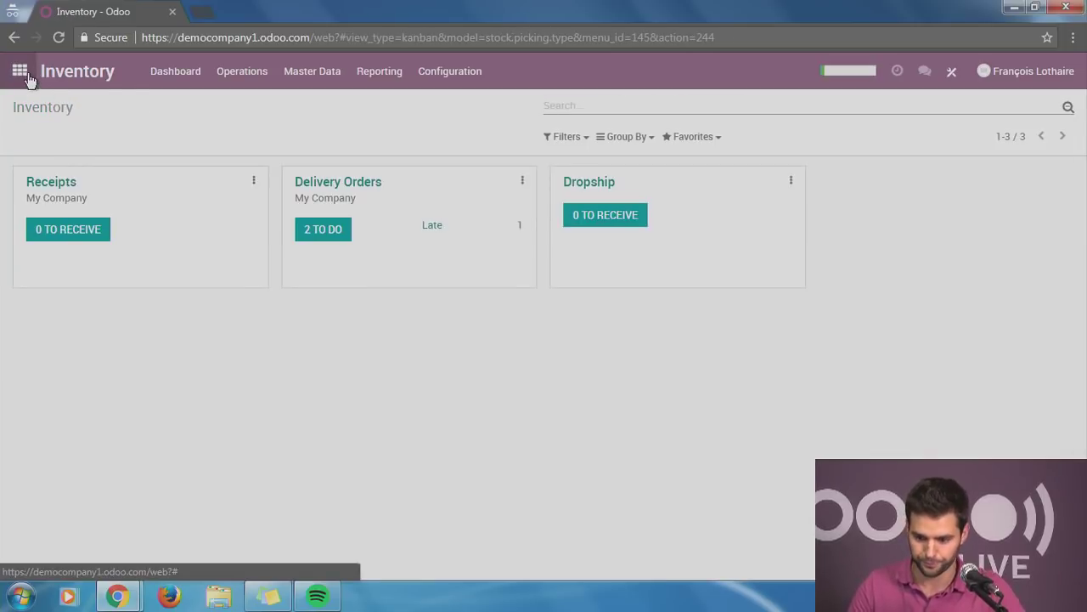
# Step: Open the purchase analysis report in Purchases and chart the Total Price measure per vendor
pyautogui.click(20, 72)
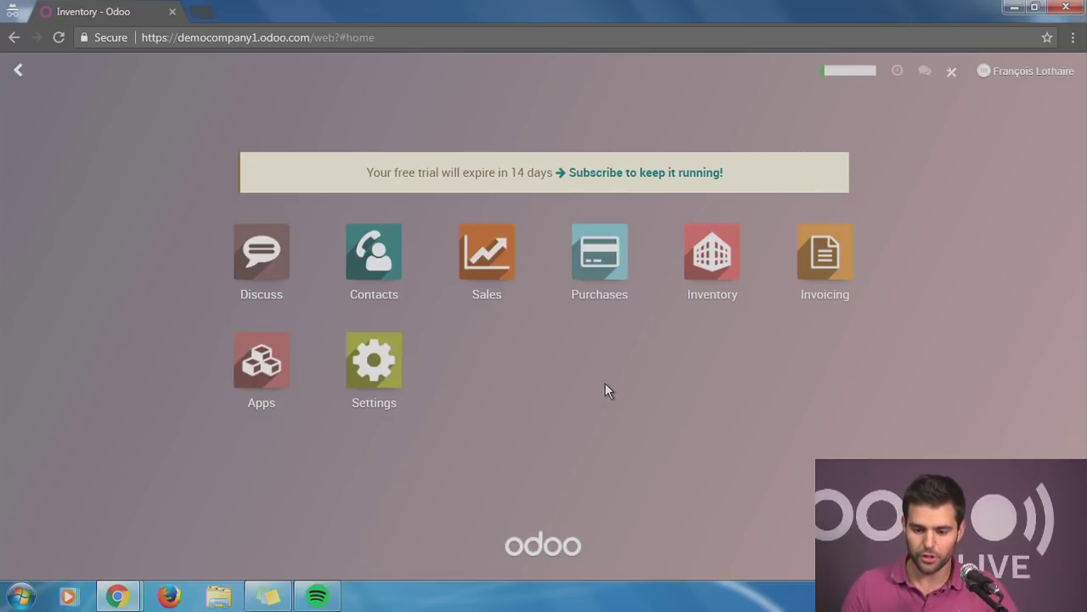
pyautogui.click(586, 278)
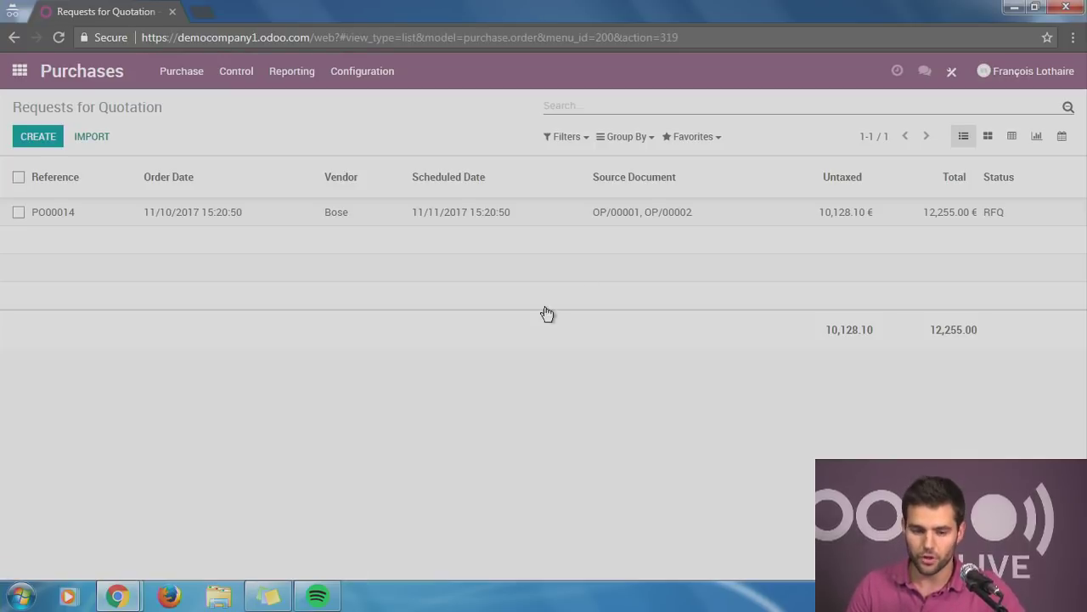
pyautogui.click(306, 84)
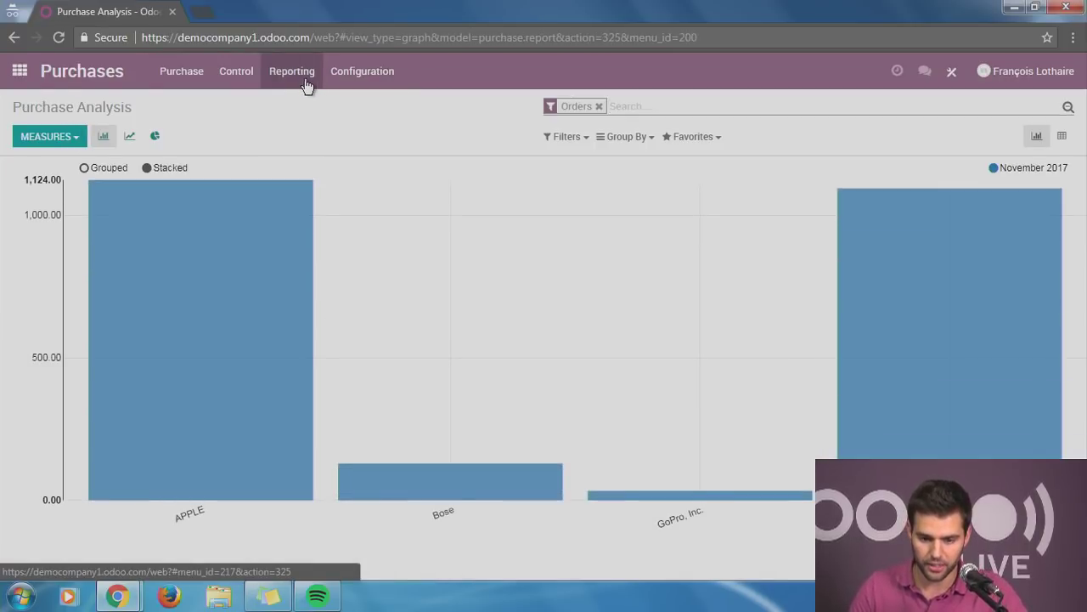
pyautogui.moveTo(194, 315)
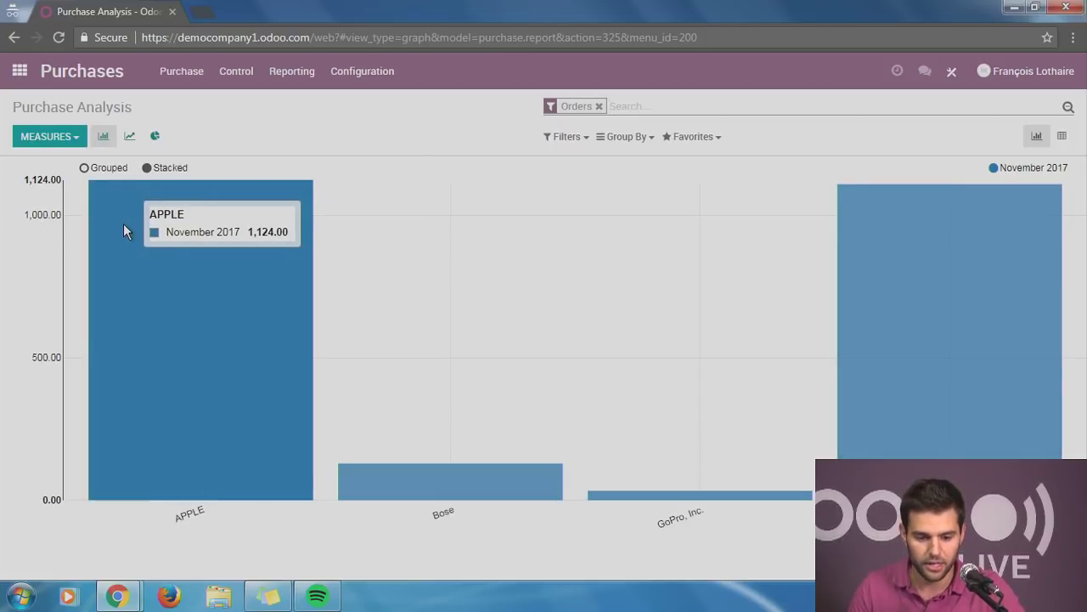
pyautogui.click(67, 137)
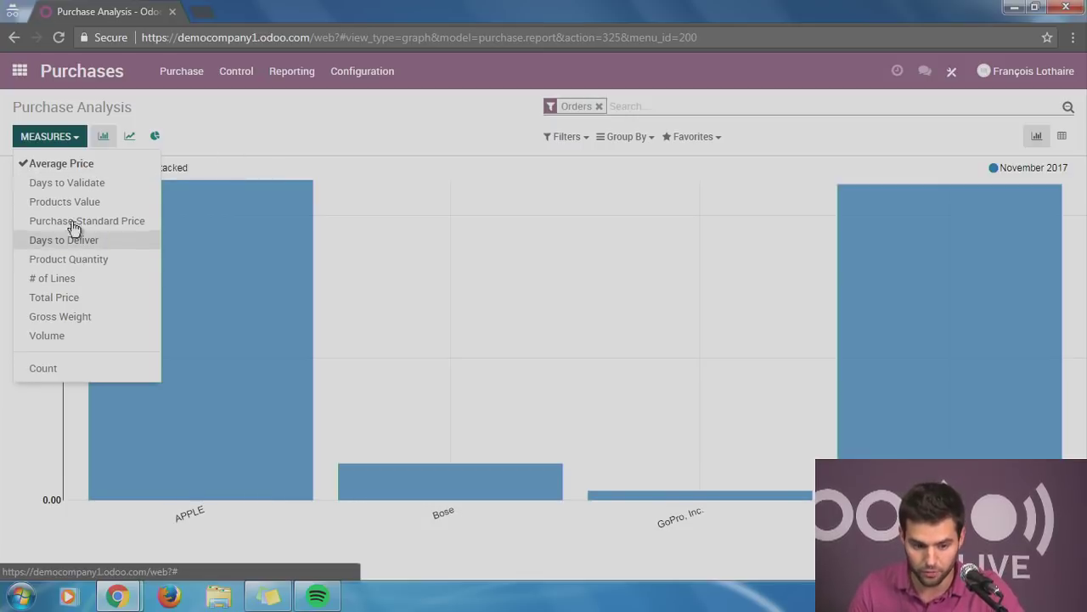
pyautogui.click(88, 299)
pyautogui.click(328, 126)
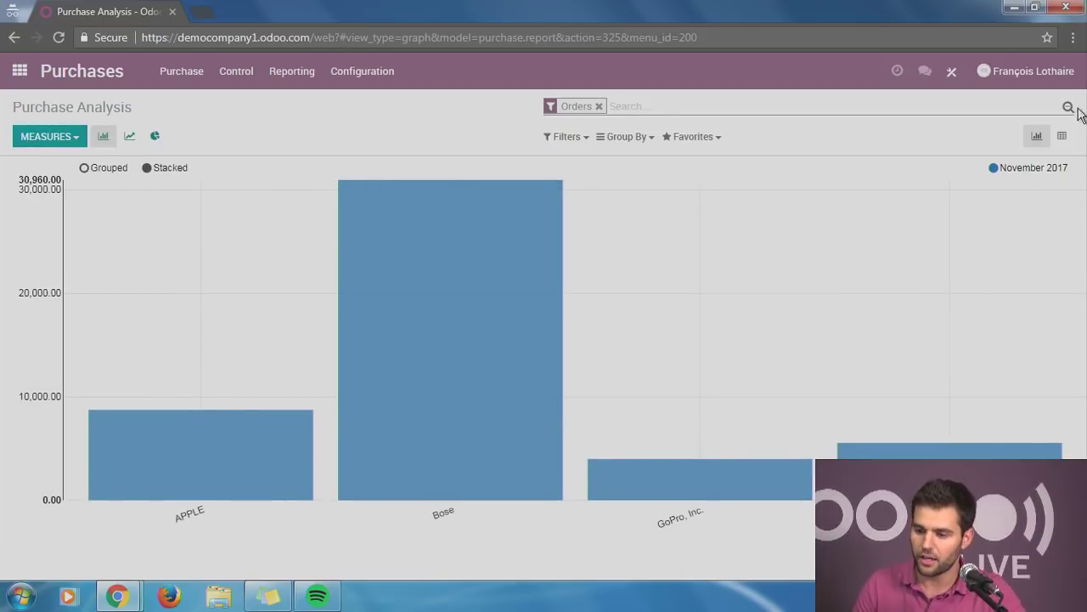
# Step: Display the purchase analysis as a pivot table and group its columns by Product instead of by month
pyautogui.click(1064, 137)
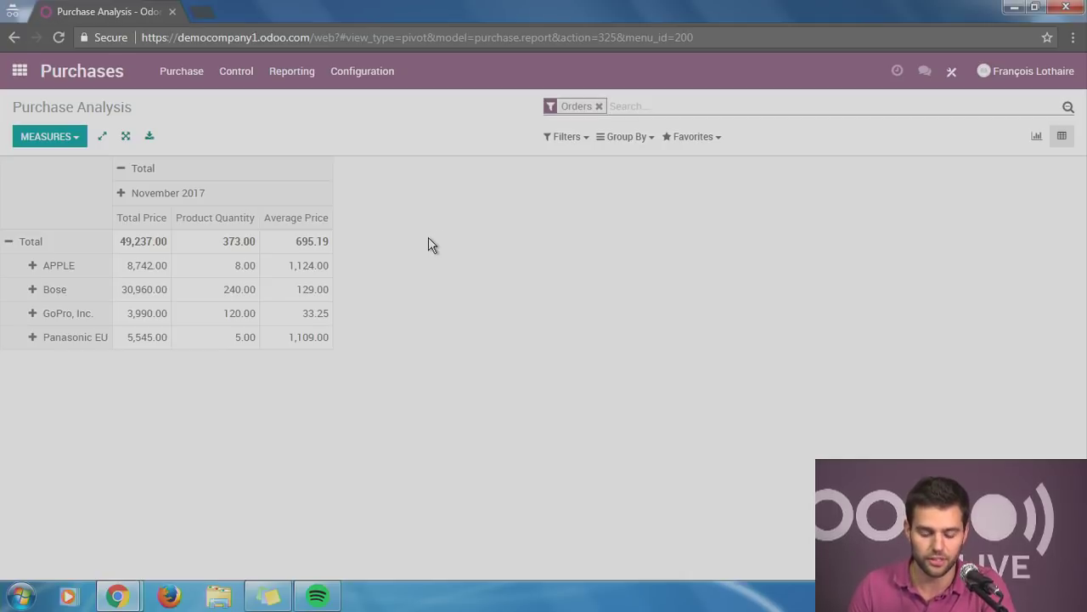
pyautogui.click(162, 172)
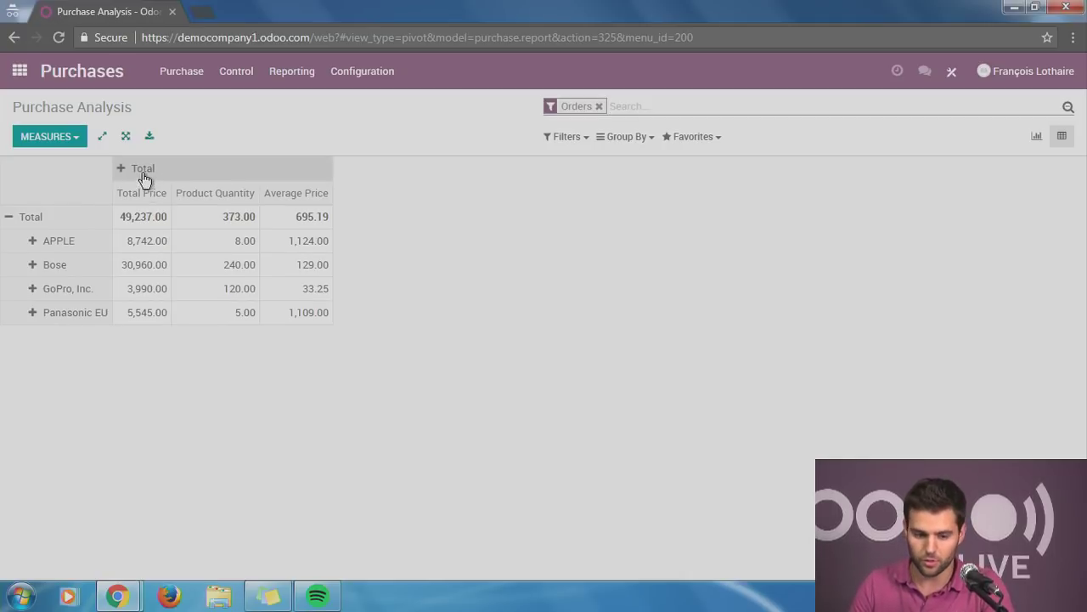
pyautogui.click(144, 178)
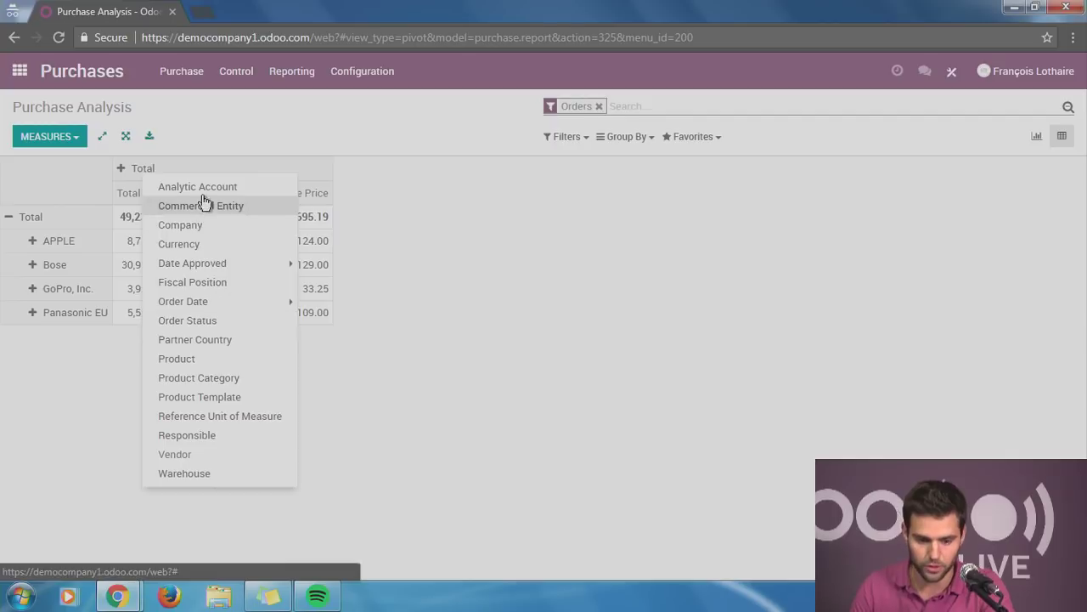
pyautogui.click(522, 211)
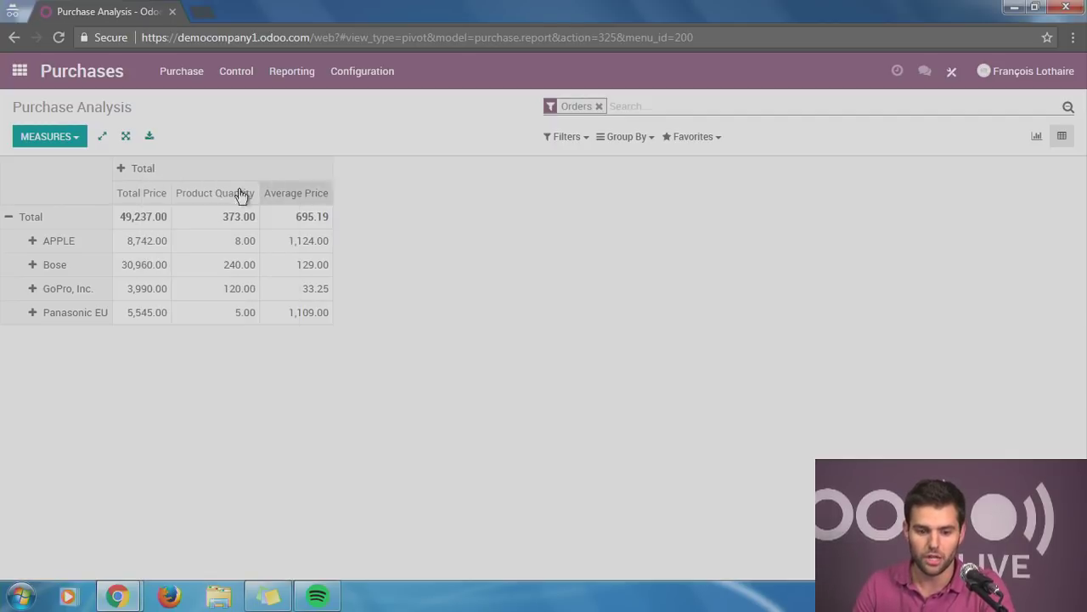
pyautogui.click(180, 177)
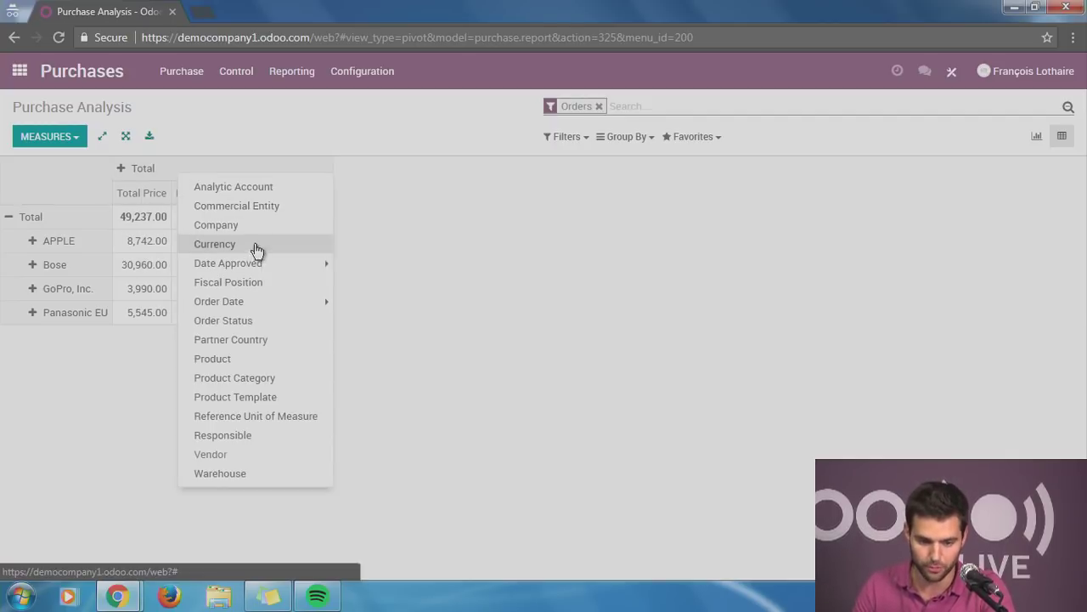
pyautogui.click(226, 360)
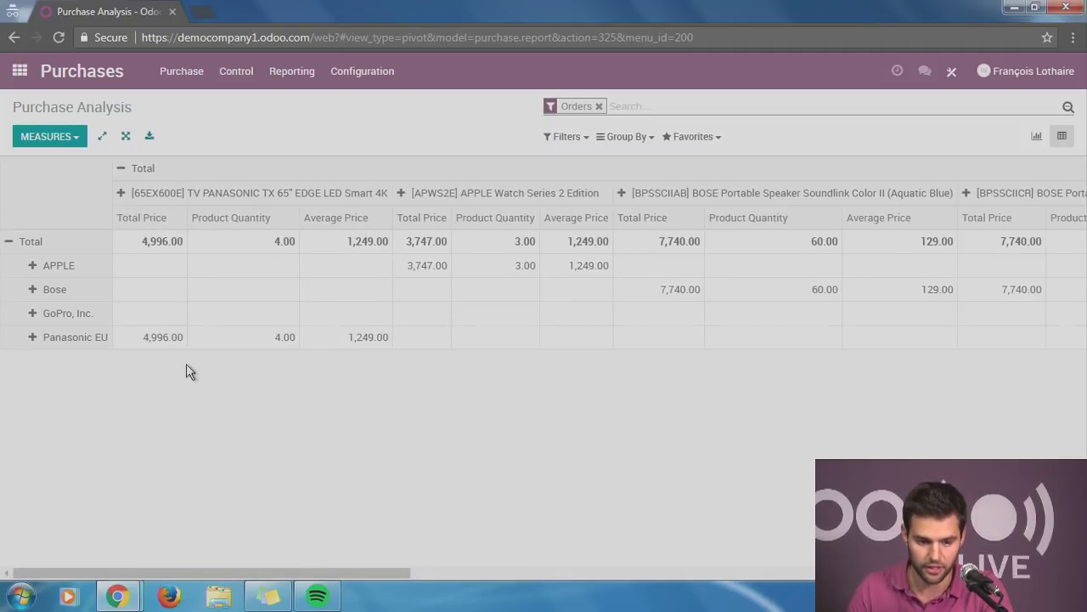
# Step: Remove the Product Quantity and Average Price measures from the pivot table, keeping only Total Price
pyautogui.moveTo(341, 572); pyautogui.dragTo(85, 136)
pyautogui.click(71, 138)
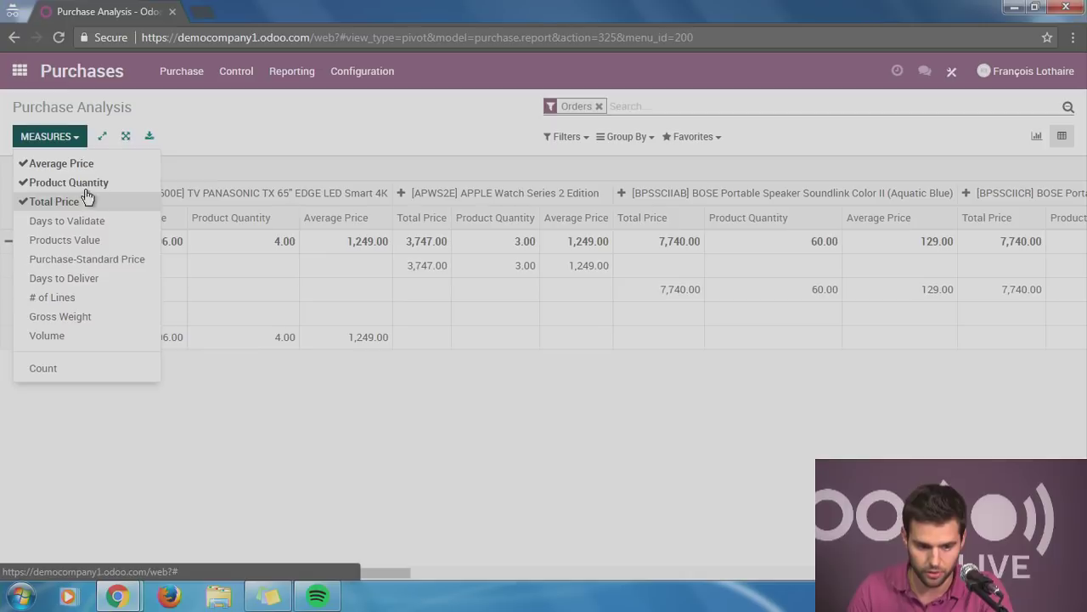
pyautogui.click(86, 183)
pyautogui.click(89, 165)
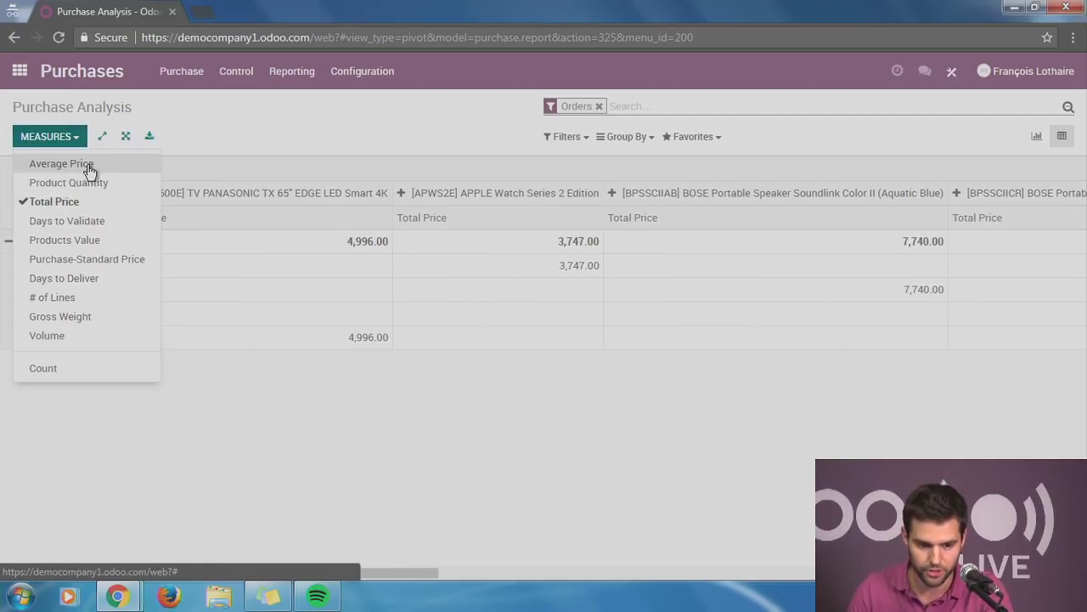
pyautogui.click(267, 124)
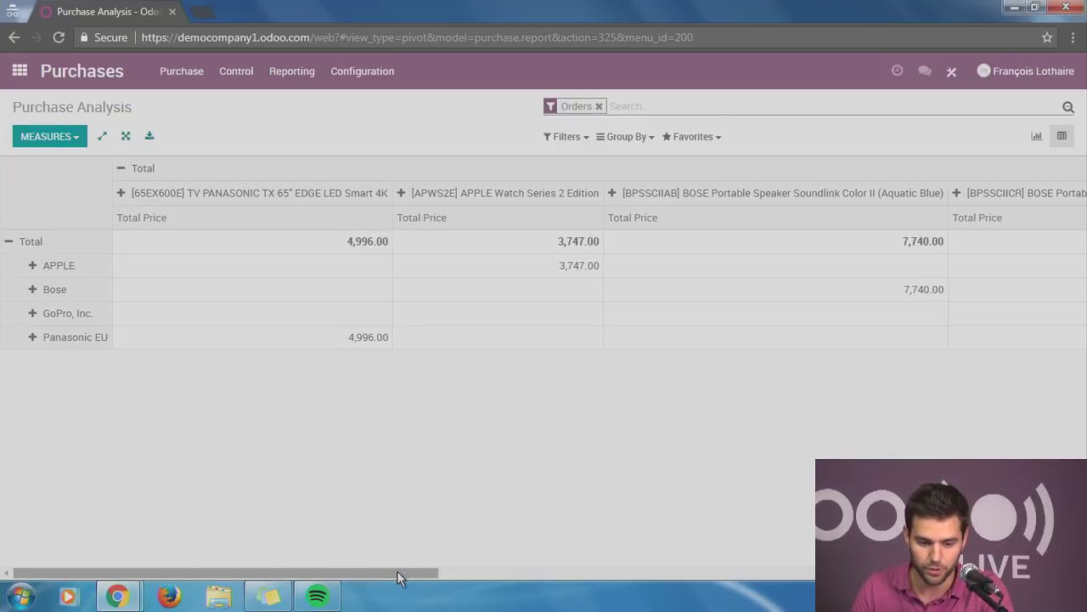
pyautogui.moveTo(397, 573); pyautogui.dragTo(217, 351)
pyautogui.moveTo(311, 555); pyautogui.dragTo(226, 576)
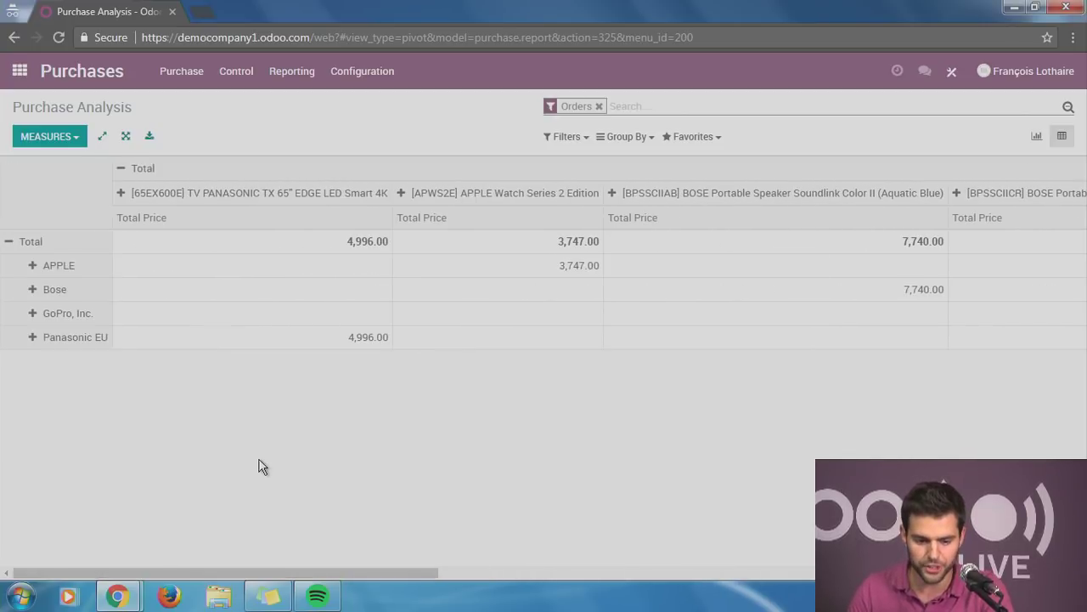
# Step: Export the pivot table to the Desktop as the Excel file table, replacing the existing one, and check it in Excel
pyautogui.click(151, 138)
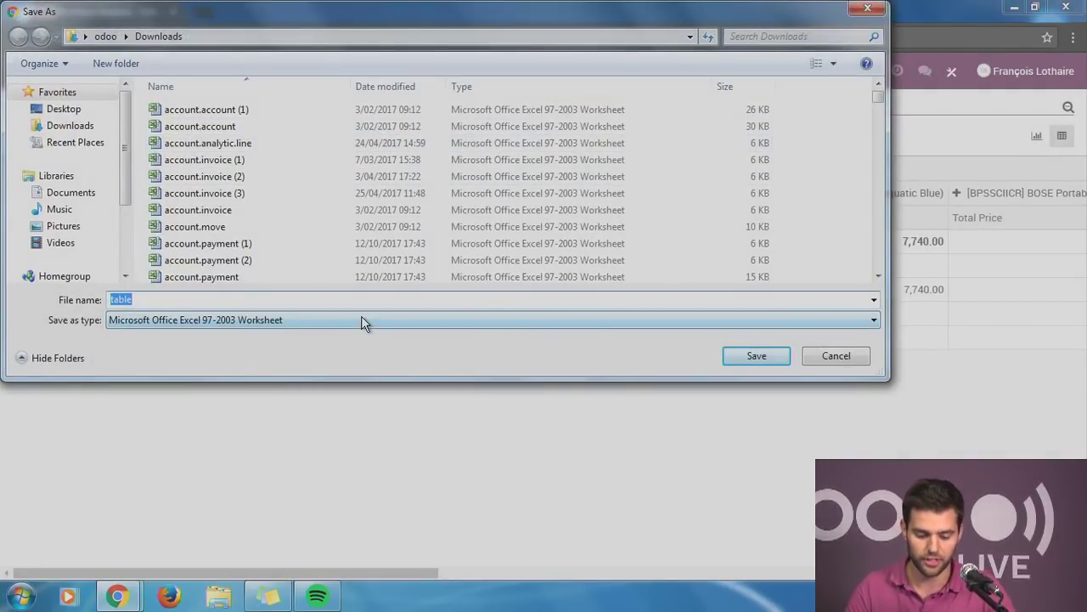
pyautogui.click(62, 109)
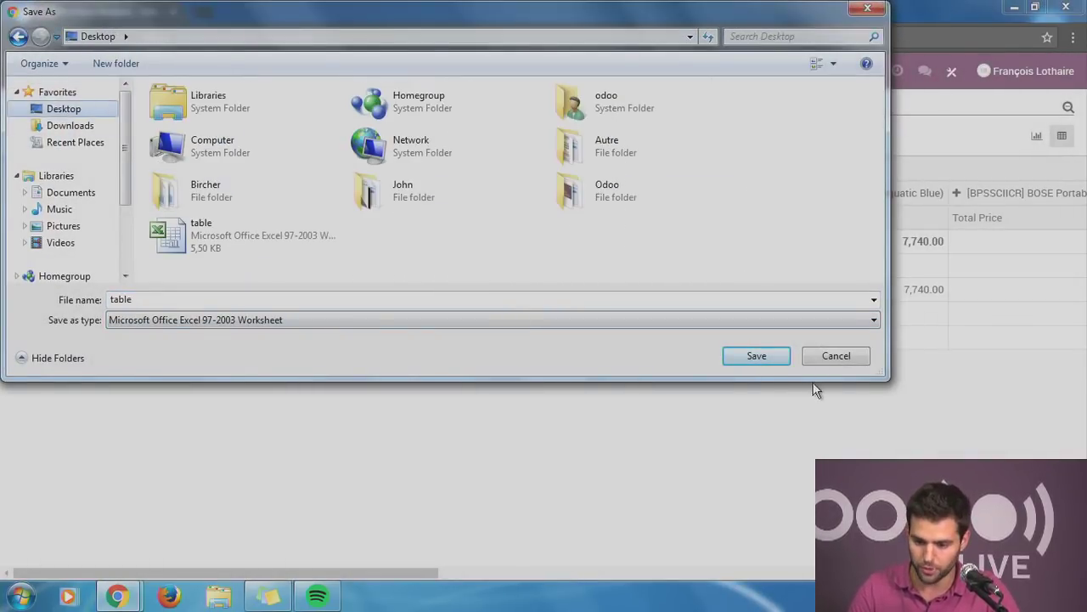
pyautogui.click(769, 356)
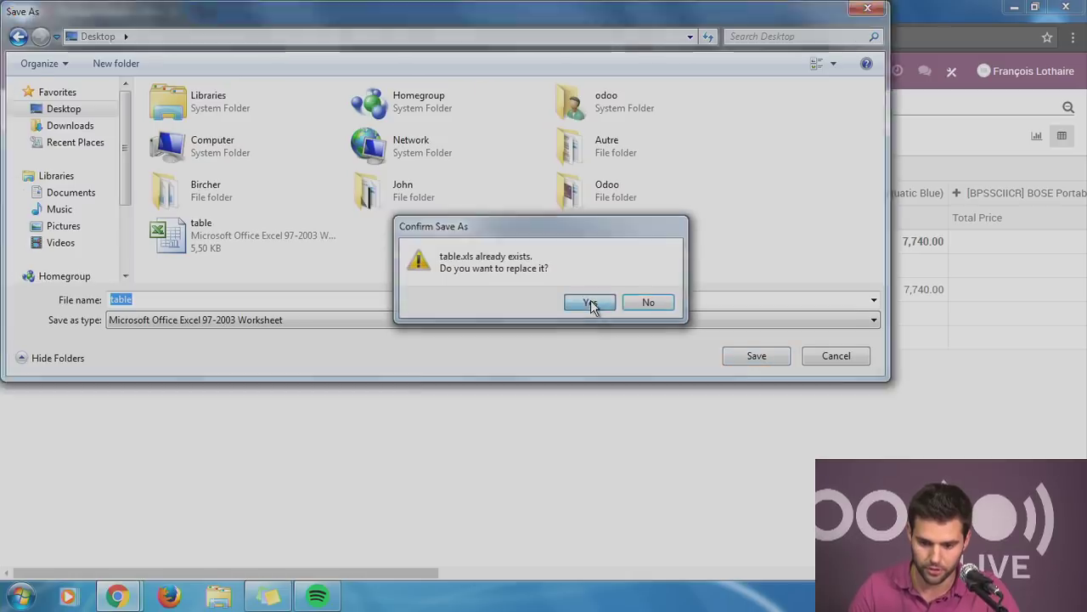
pyautogui.click(591, 304)
pyautogui.click(75, 565)
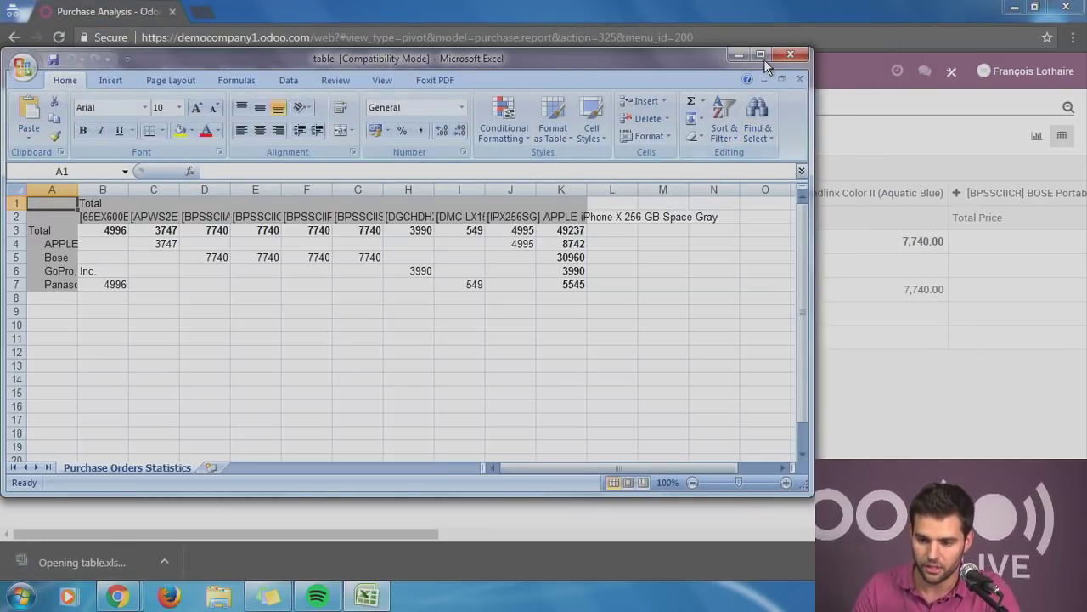
pyautogui.click(754, 57)
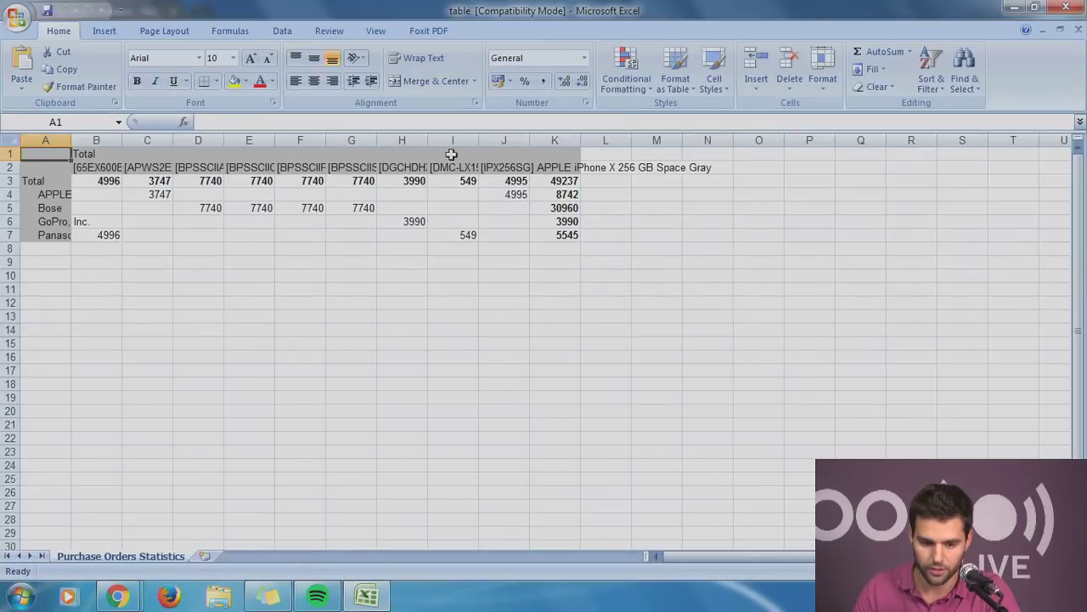
pyautogui.click(1072, 9)
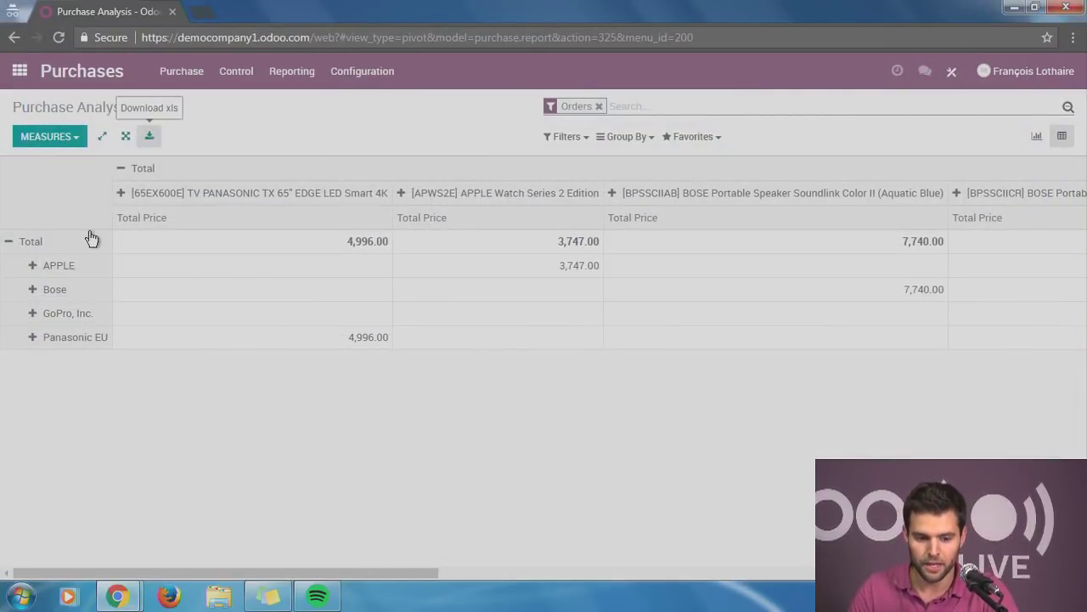
# Step: Collapse the pivot table's vendor rows and product columns, and group the rows by Product
pyautogui.click(34, 242)
pyautogui.click(79, 169)
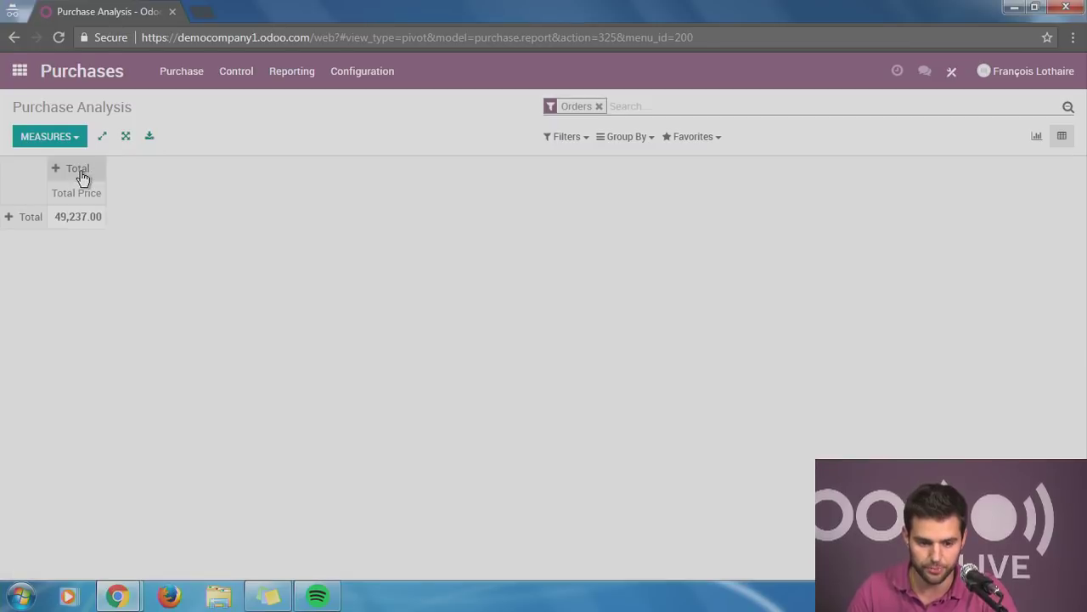
pyautogui.click(28, 219)
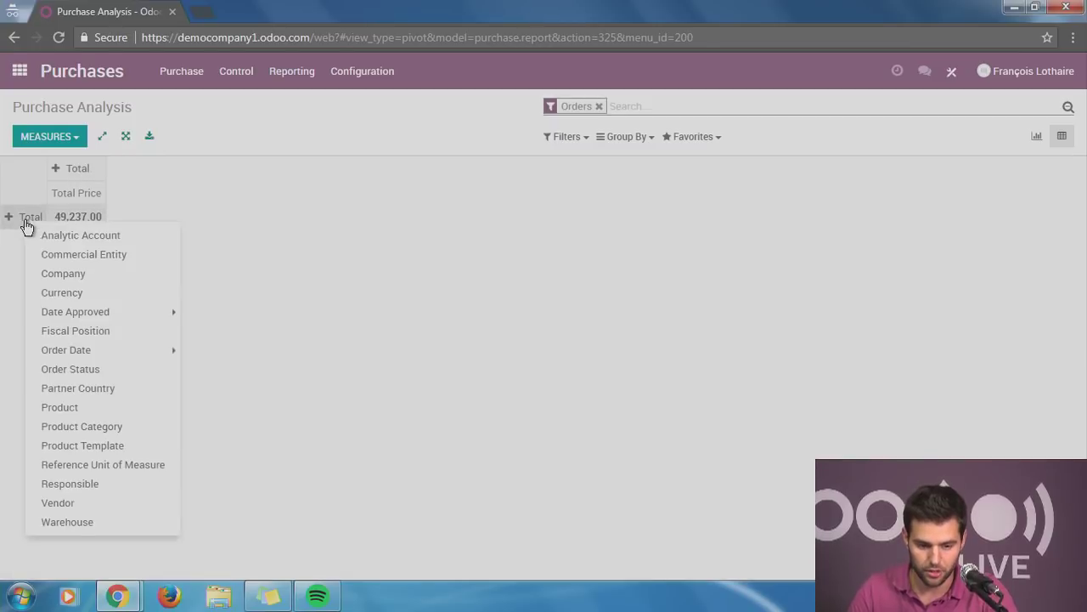
pyautogui.click(61, 407)
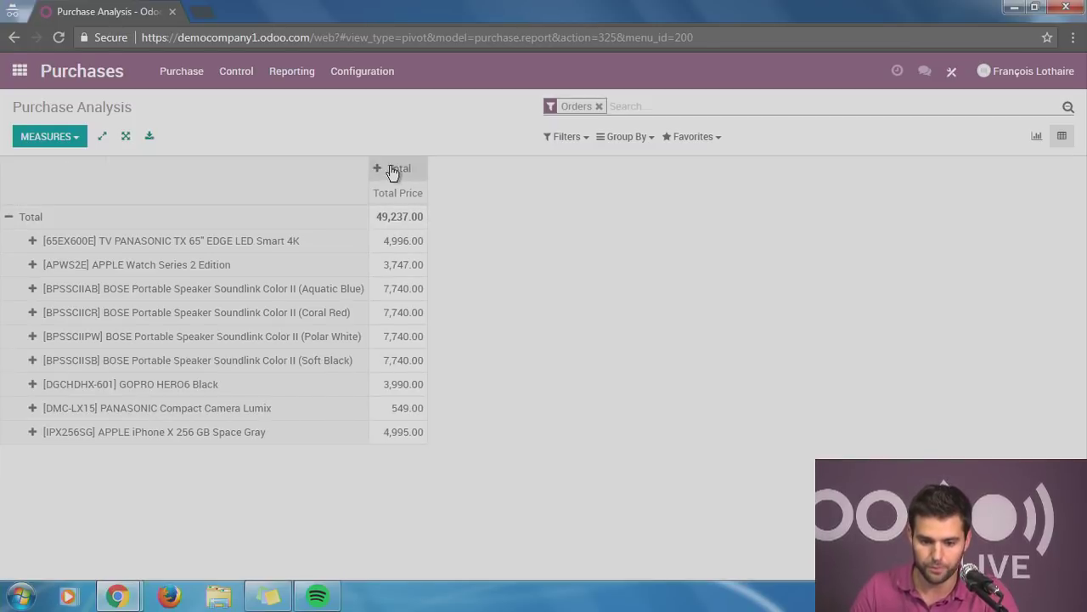
# Step: Show the Average Price measure per product in the pivot table instead of Total Price
pyautogui.click(393, 173)
pyautogui.click(77, 136)
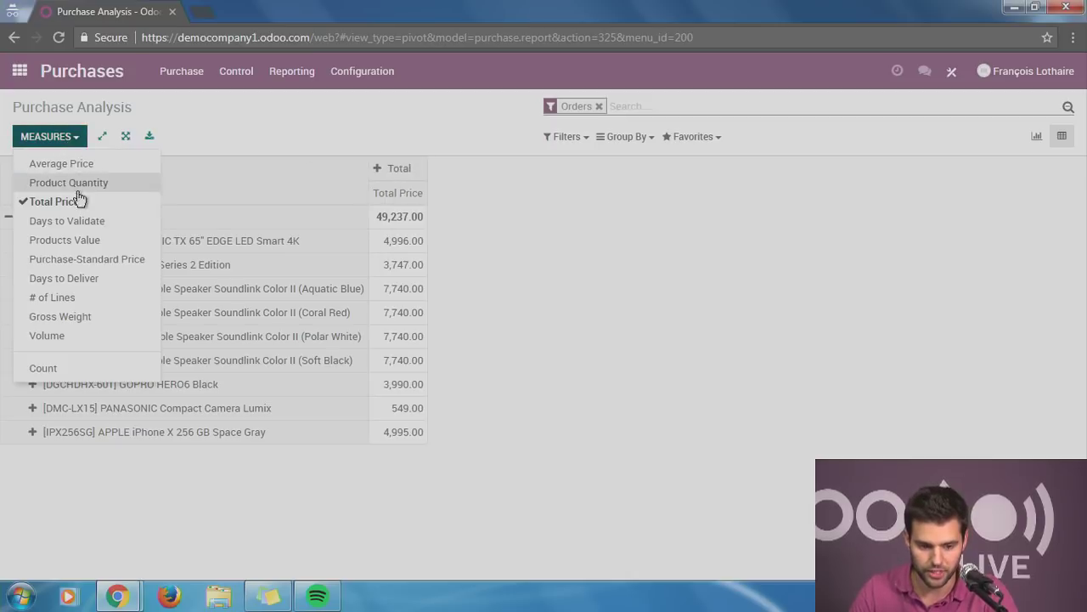
pyautogui.click(73, 165)
pyautogui.click(75, 204)
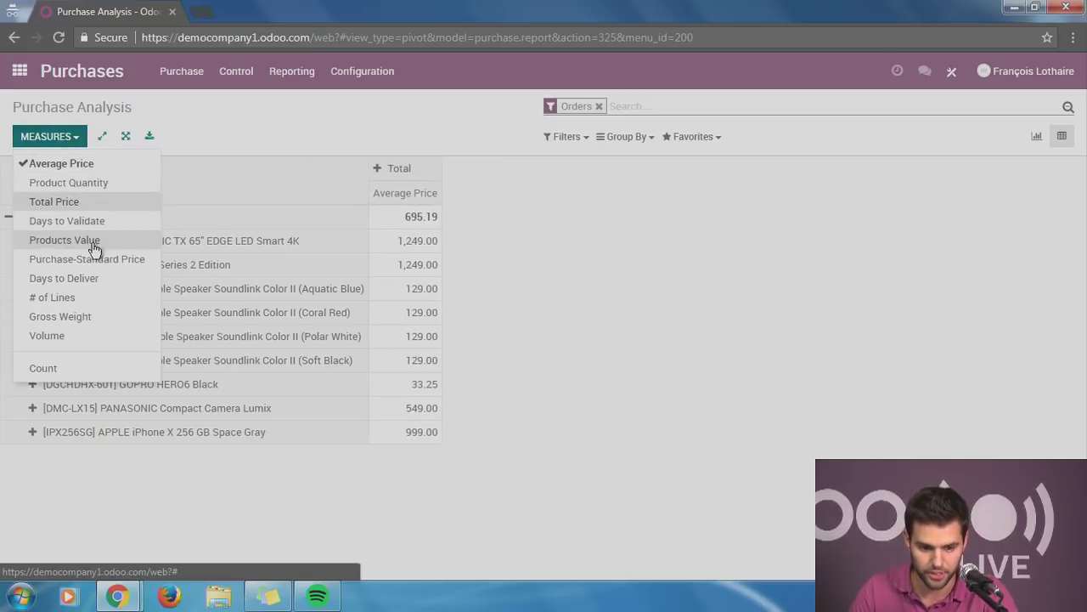
# Step: Add the Product Quantity measure to the pivot table alongside Average Price
pyautogui.click(85, 184)
pyautogui.click(608, 285)
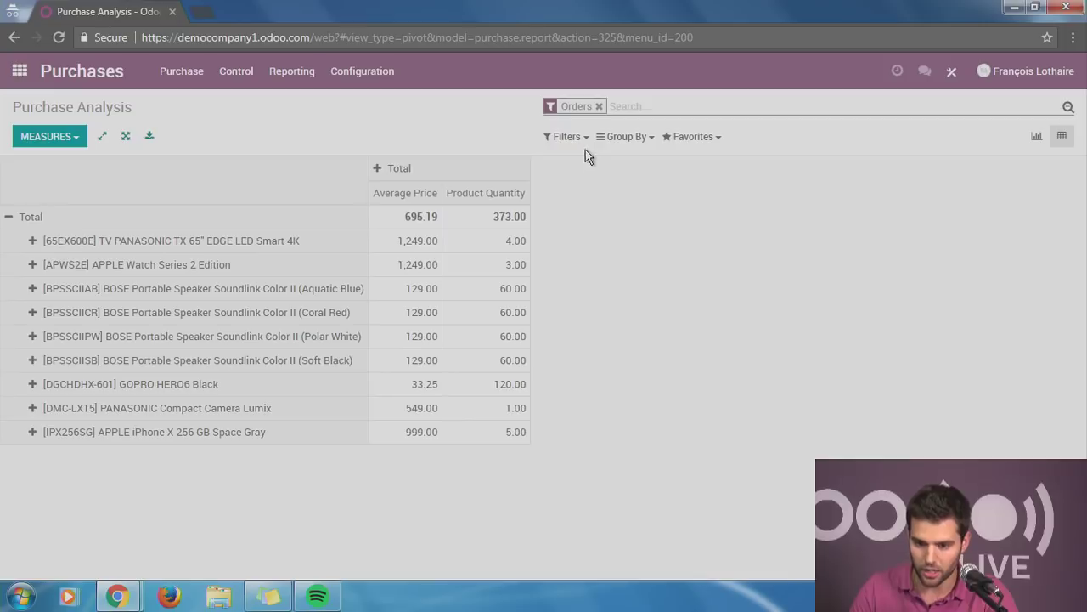
# Step: Try a custom filter on Date Approved between 11/01/2017 and 11/30/2017 in the purchase analysis, and remove it again
pyautogui.click(578, 140)
pyautogui.click(582, 212)
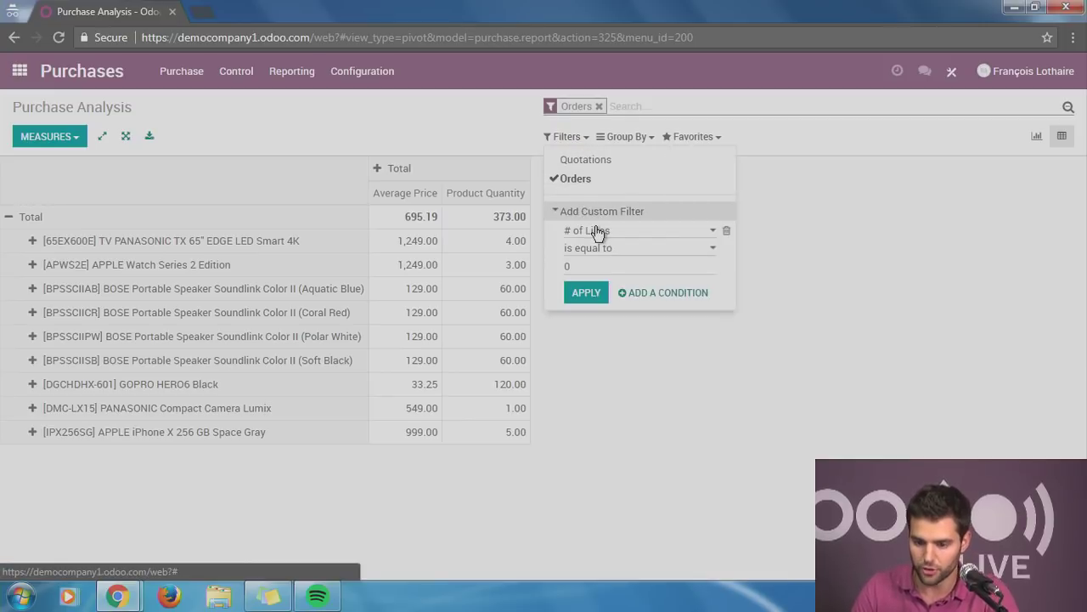
pyautogui.click(594, 231)
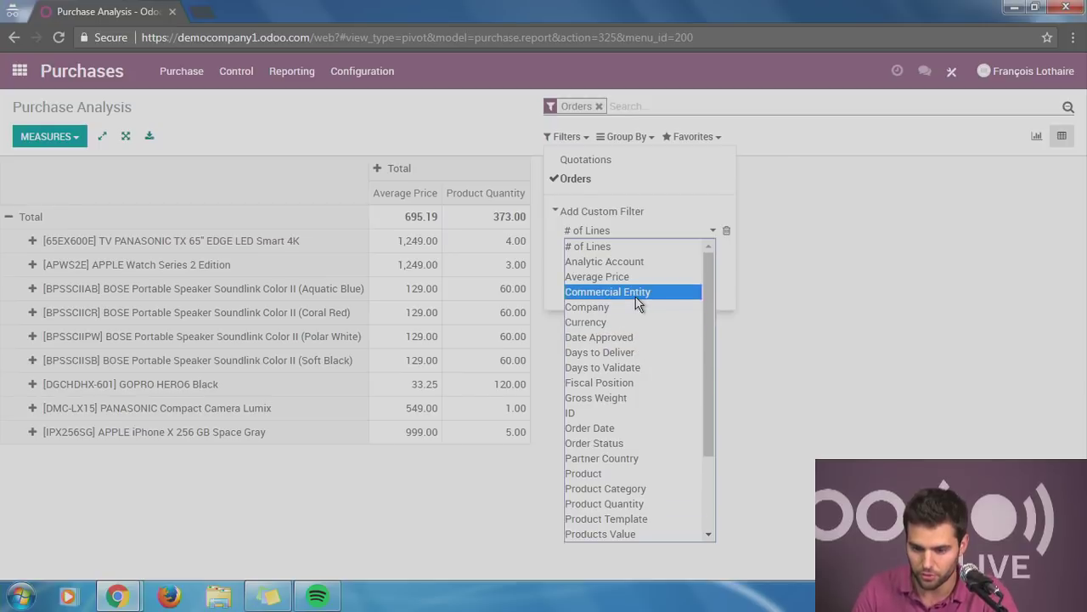
pyautogui.scroll(-2, 639, 301)
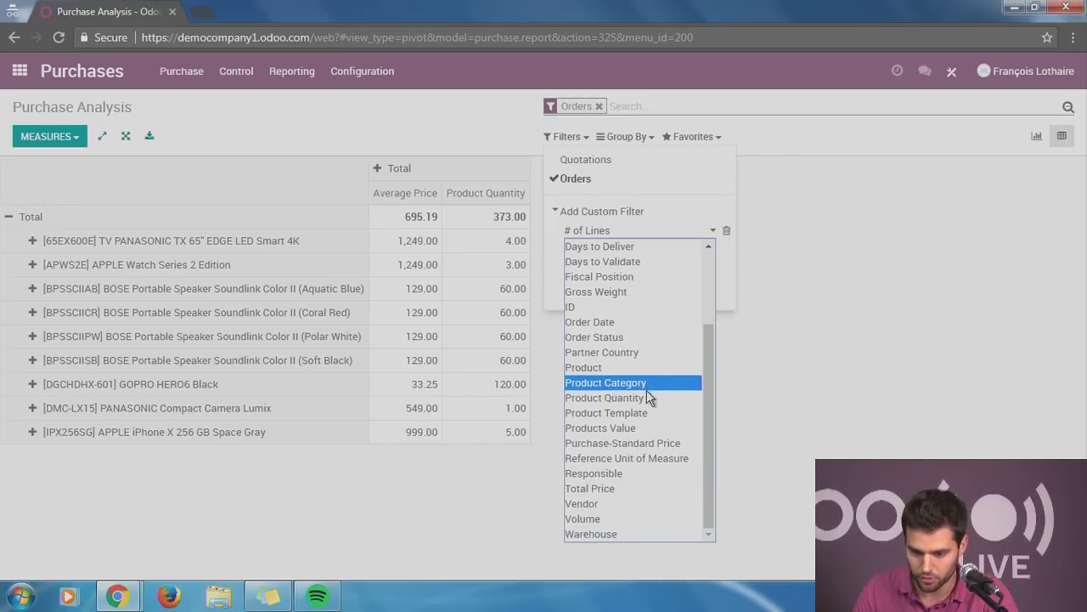
pyautogui.scroll(2, 660, 426)
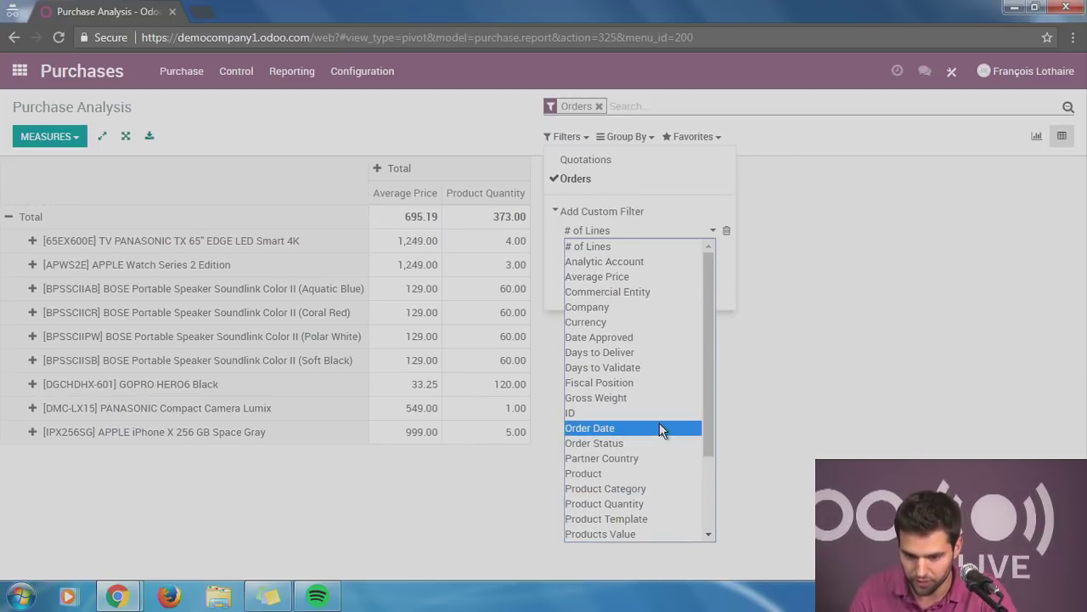
pyautogui.scroll(-3, 653, 256)
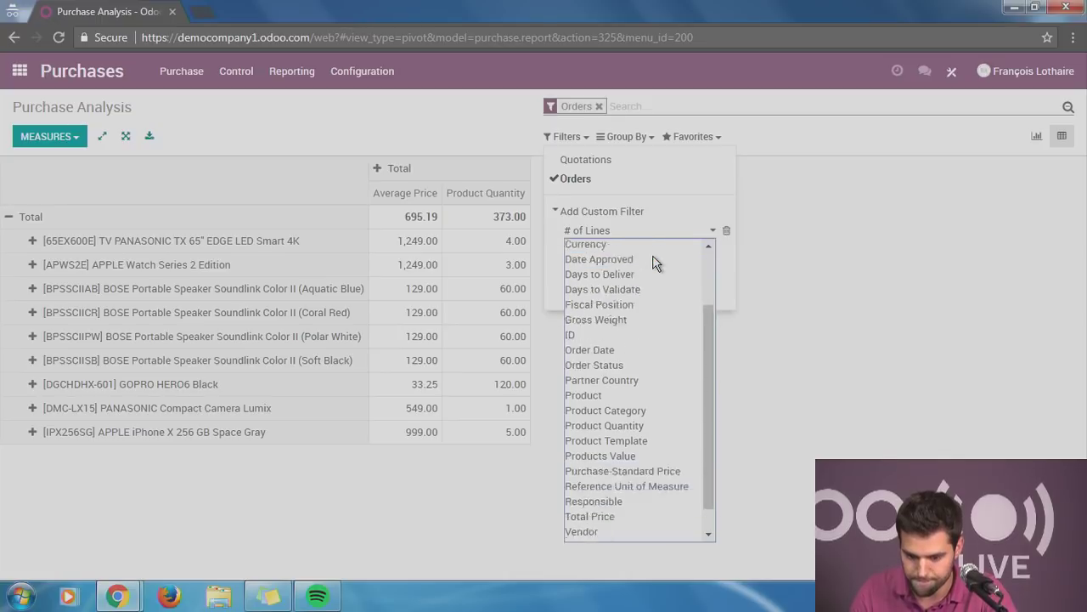
pyautogui.scroll(3, 676, 410)
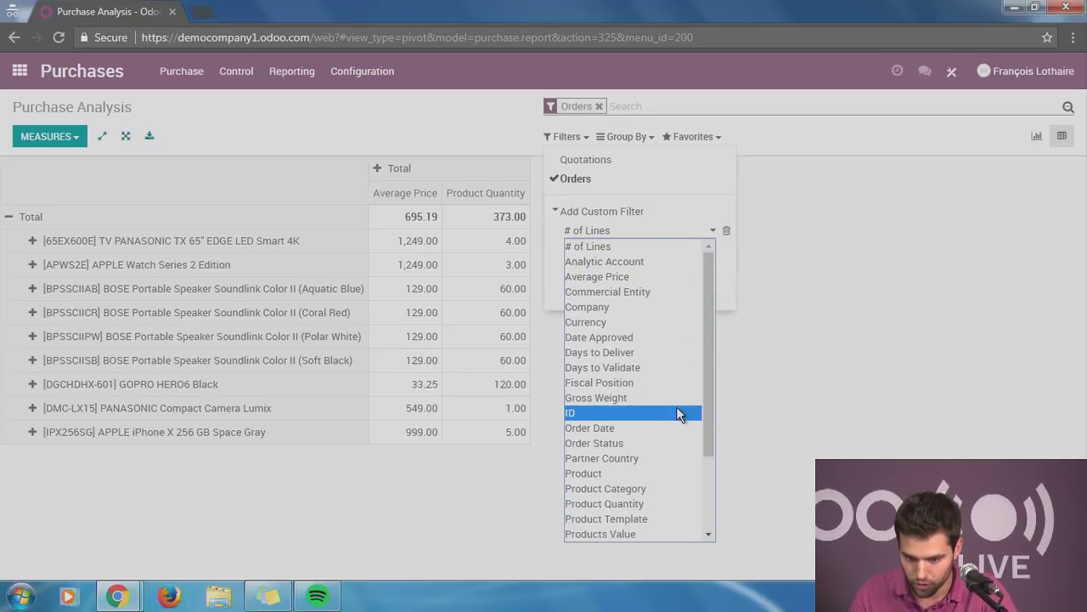
pyautogui.click(647, 338)
pyautogui.click(645, 255)
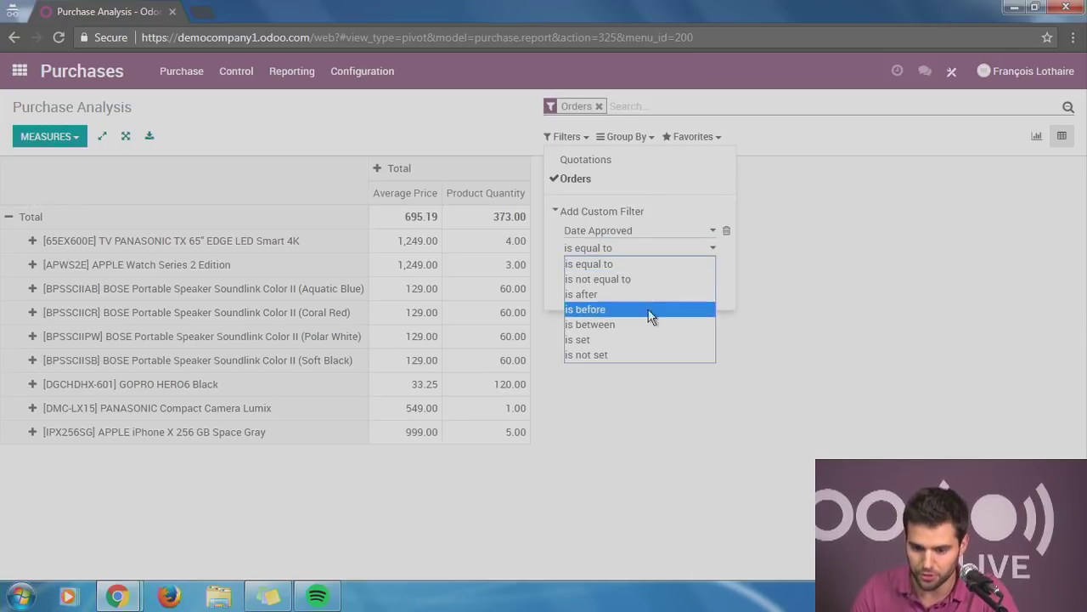
pyautogui.click(643, 319)
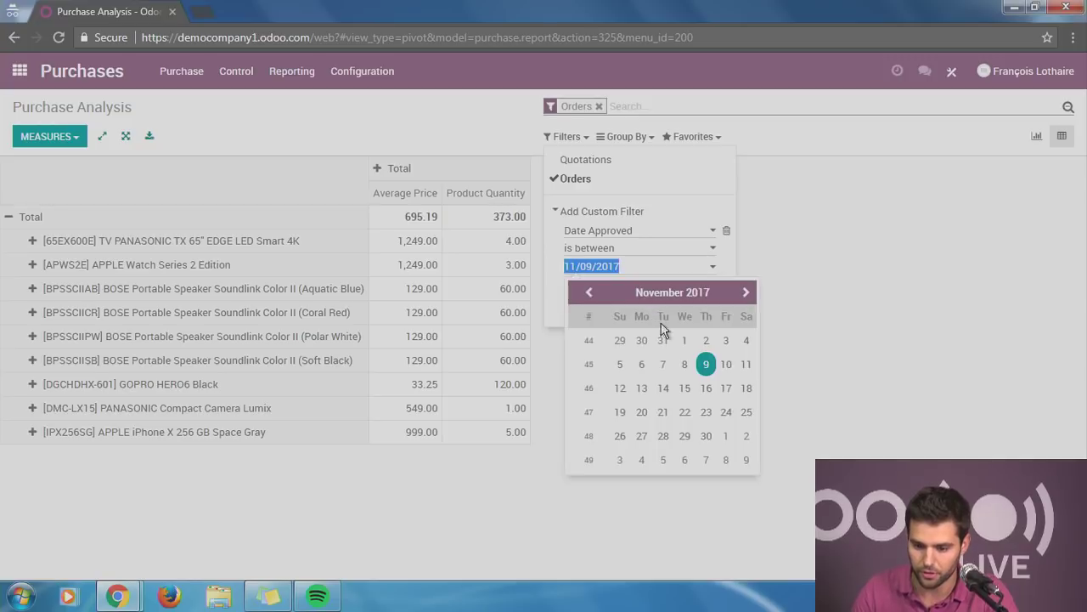
pyautogui.click(685, 342)
pyautogui.click(644, 283)
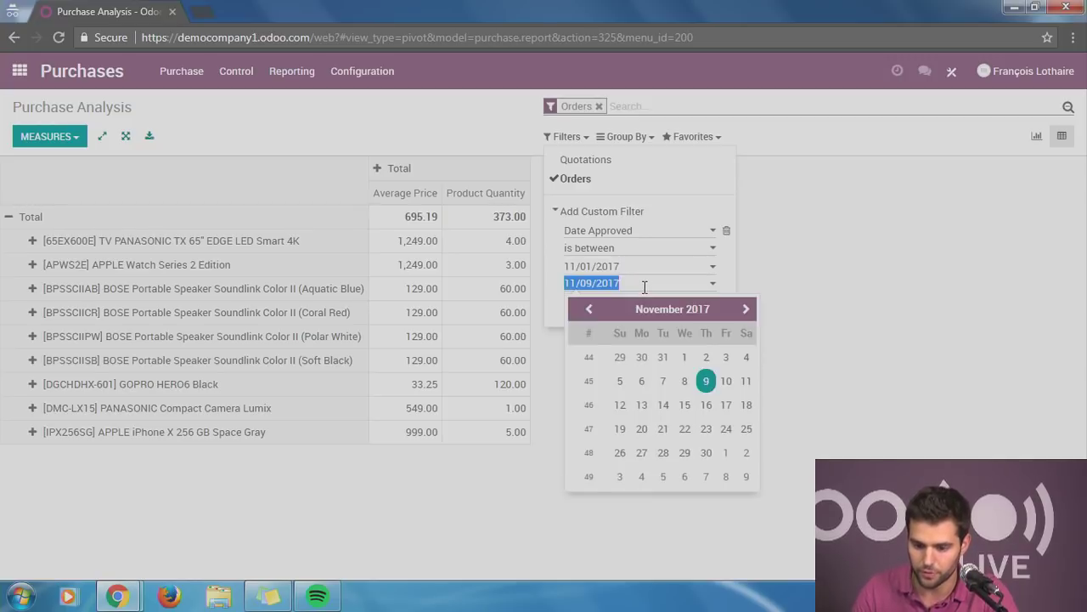
pyautogui.click(706, 452)
pyautogui.click(588, 312)
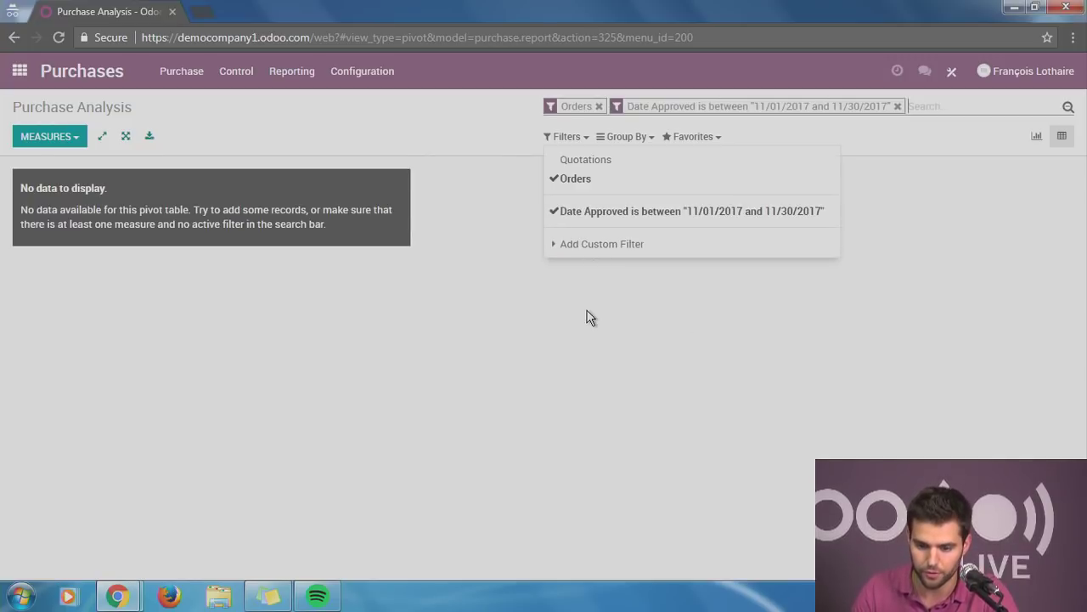
pyautogui.click(592, 316)
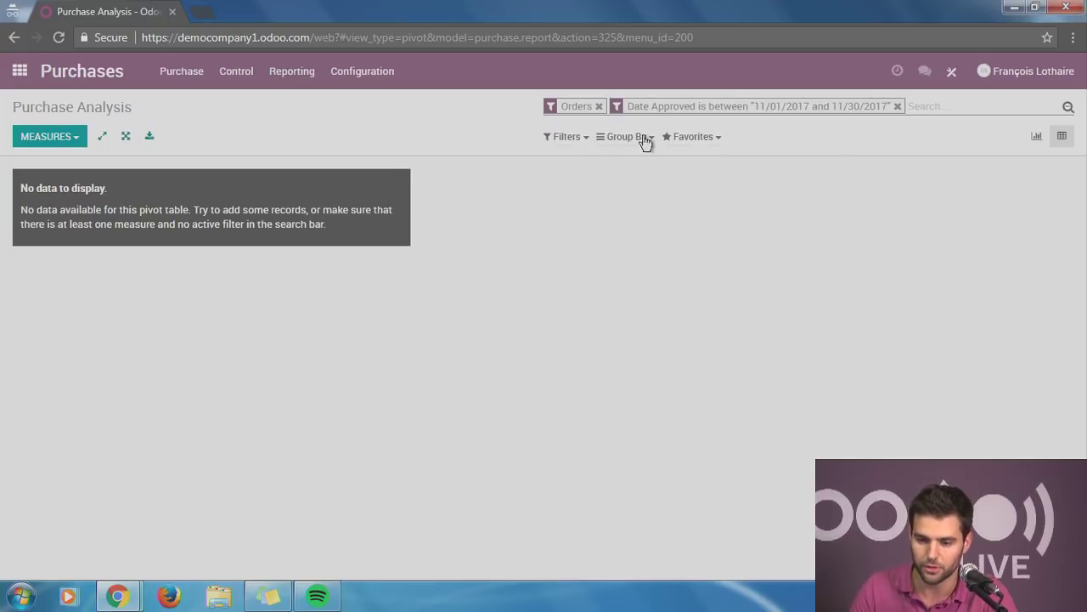
pyautogui.click(897, 106)
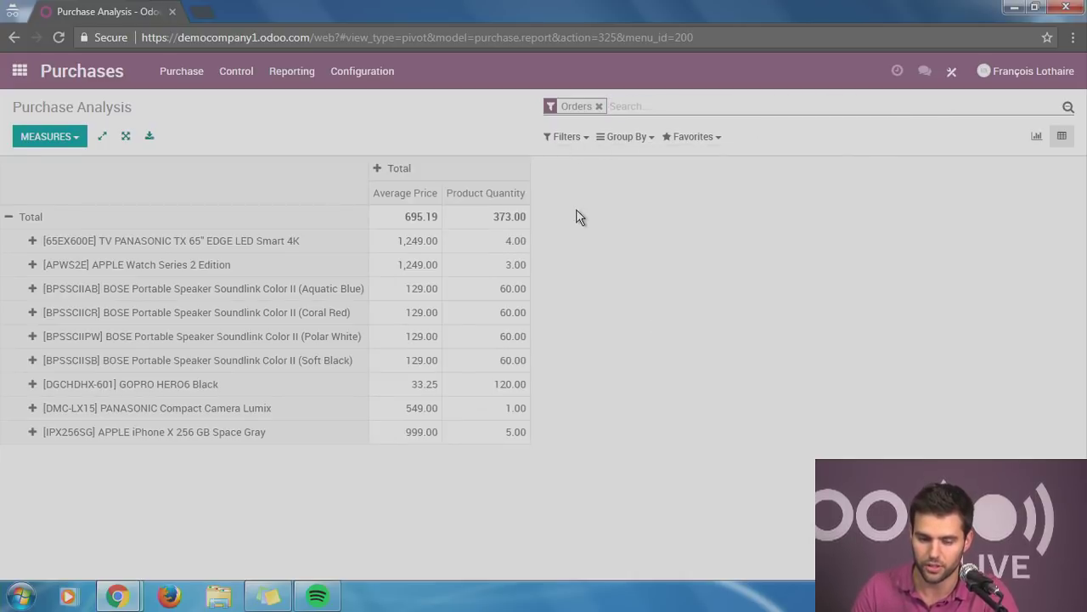
# Step: Switch to the Invoicing app and open the list of vendor bills
pyautogui.click(22, 72)
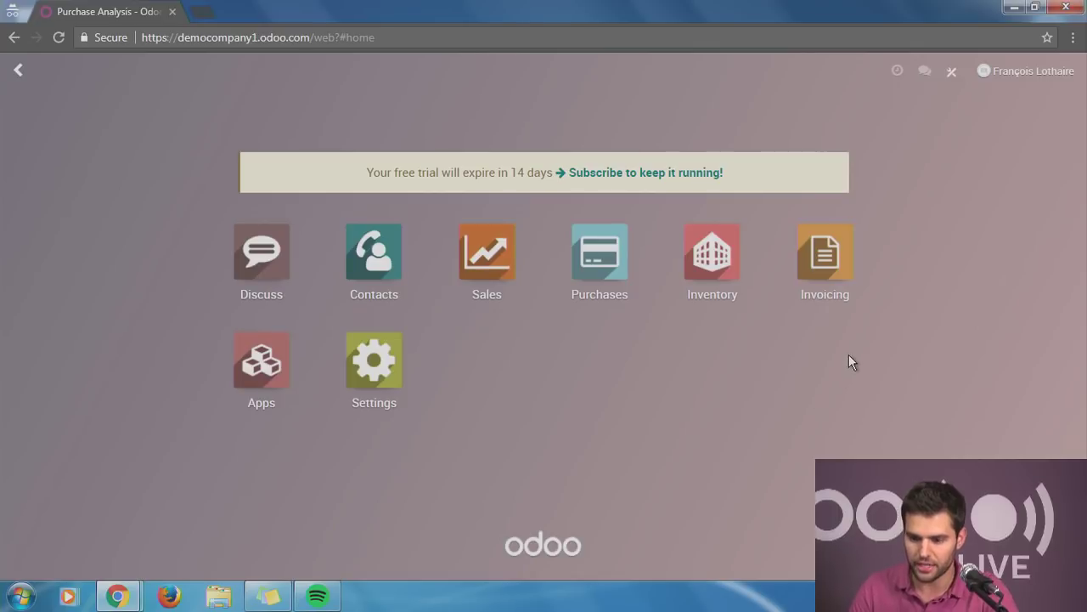
pyautogui.click(825, 254)
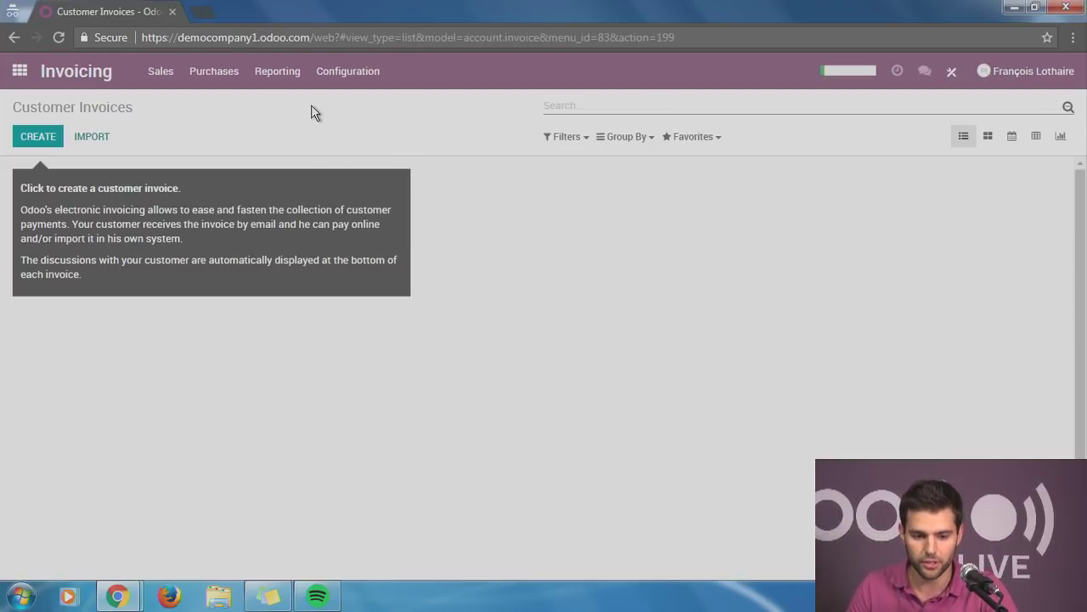
pyautogui.click(227, 73)
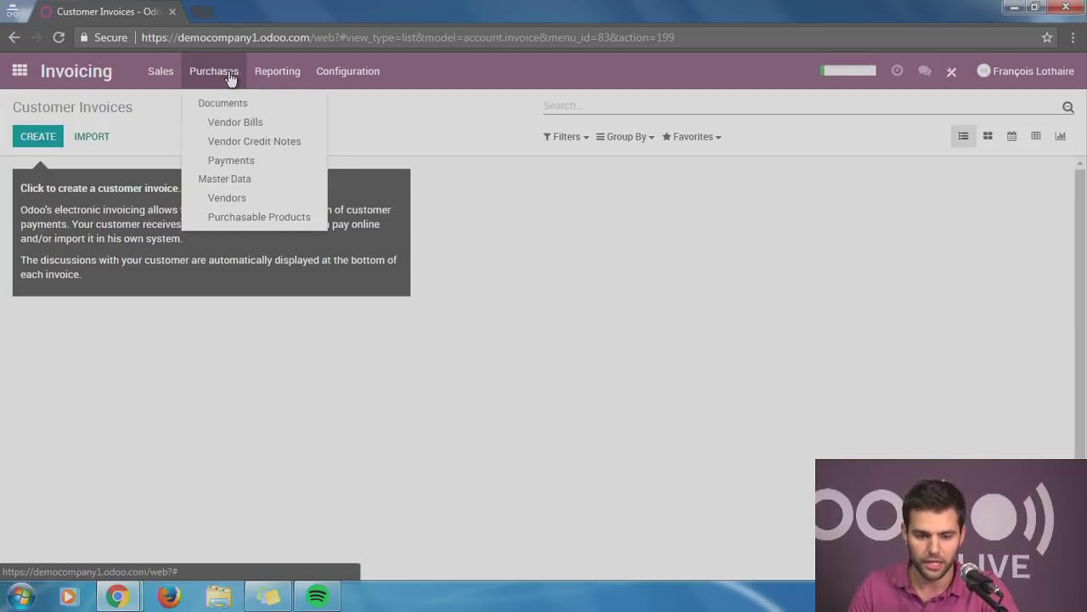
pyautogui.click(235, 124)
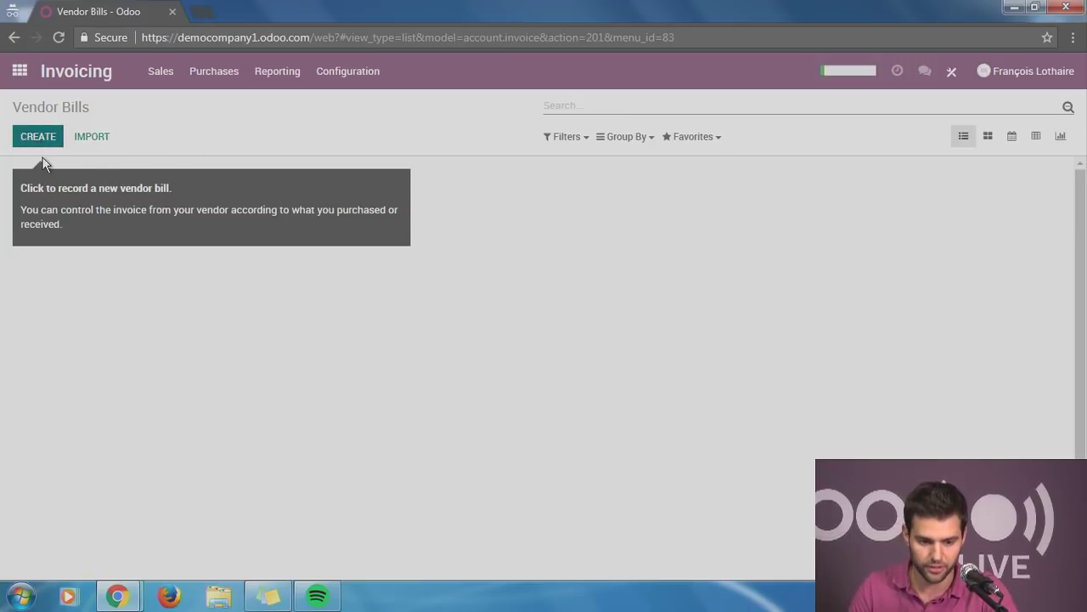
# Step: Create a vendor bill for APPLE from both of its purchase orders, validate it, and return to the vendor bills list
pyautogui.click(313, 294)
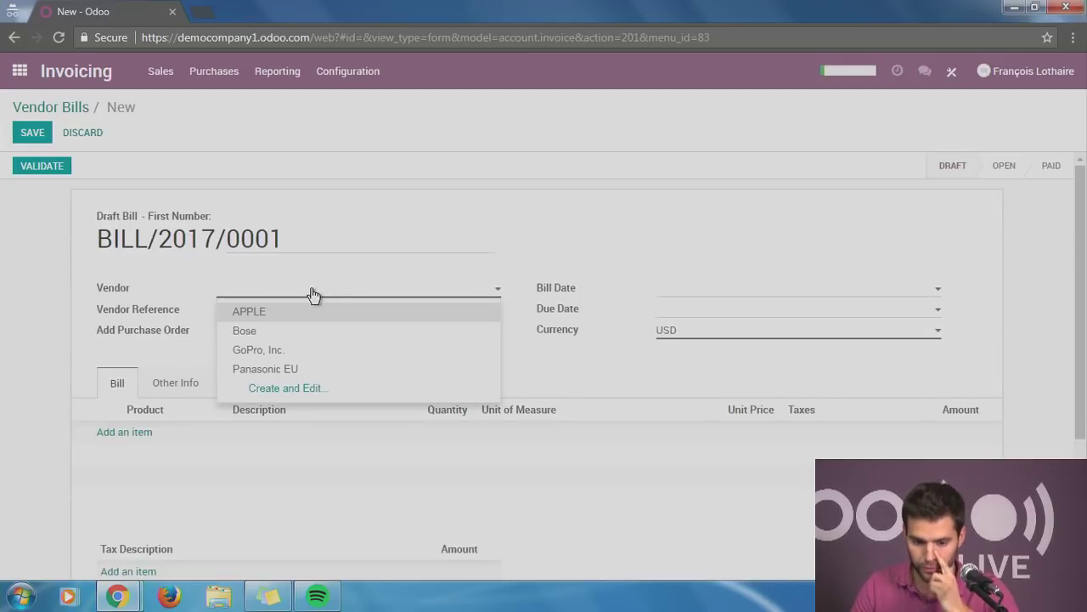
pyautogui.click(265, 312)
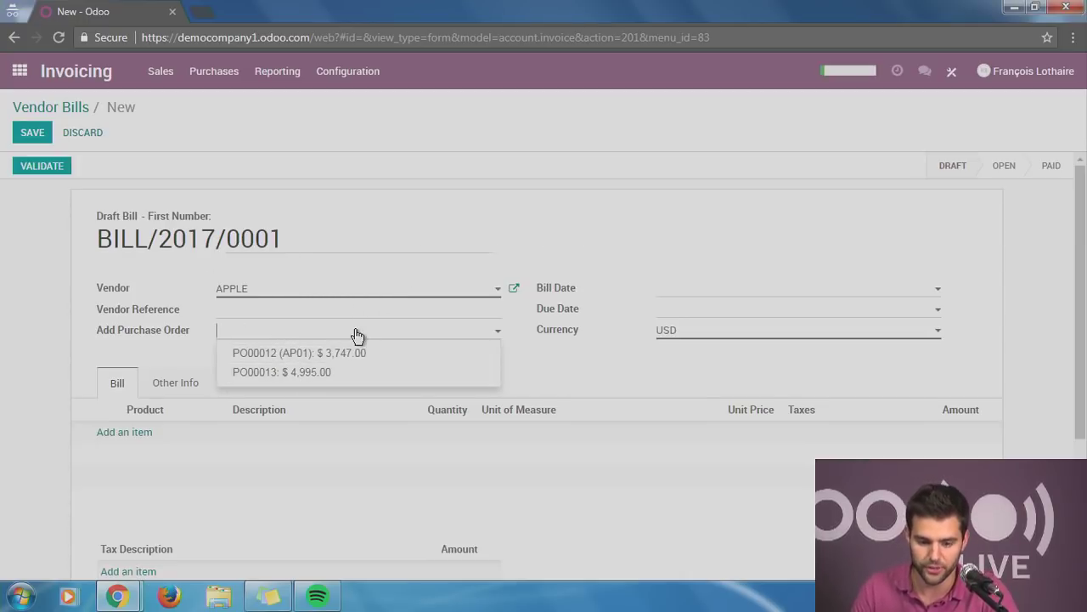
pyautogui.click(255, 357)
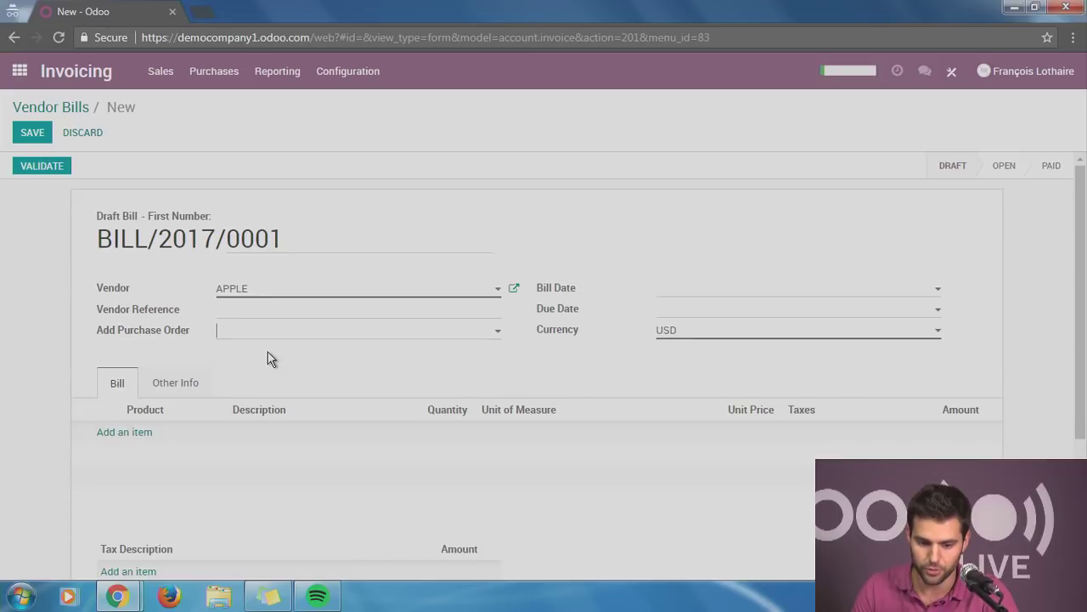
pyautogui.click(302, 357)
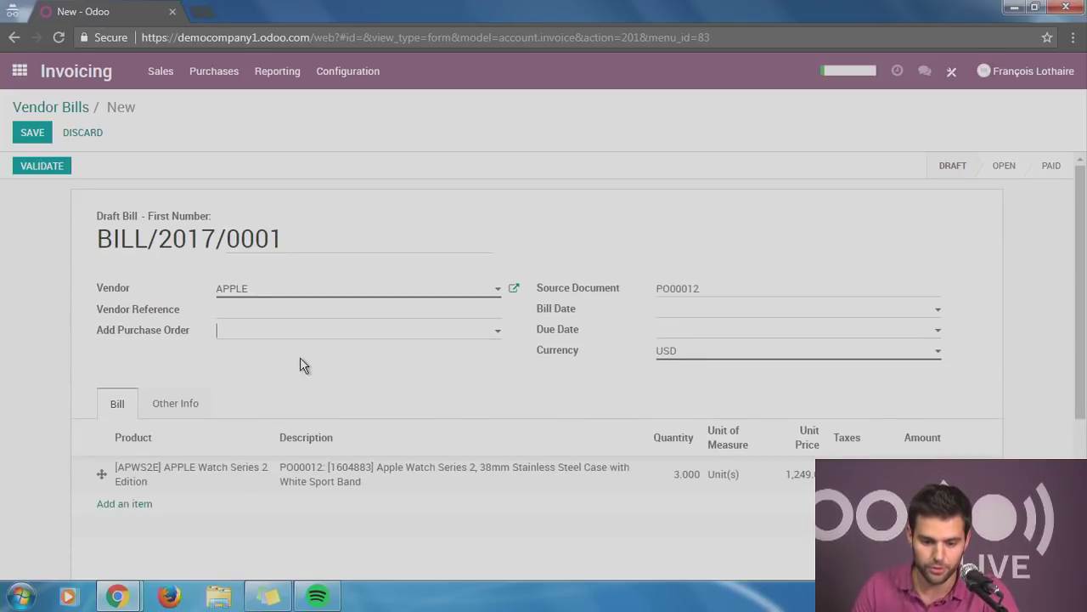
pyautogui.scroll(-2, 331, 376)
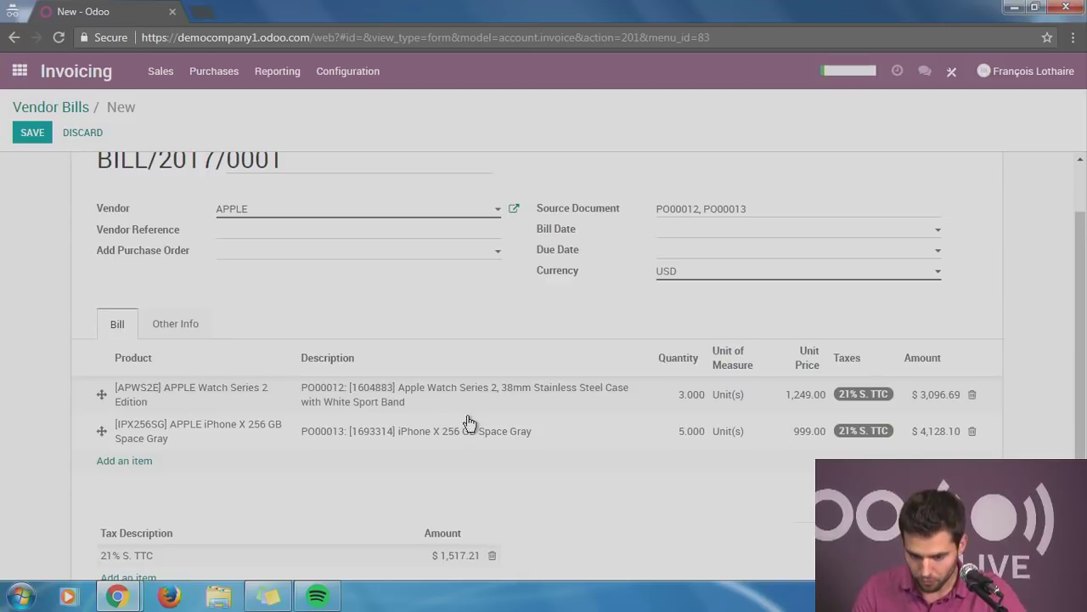
pyautogui.scroll(-2, 449, 316)
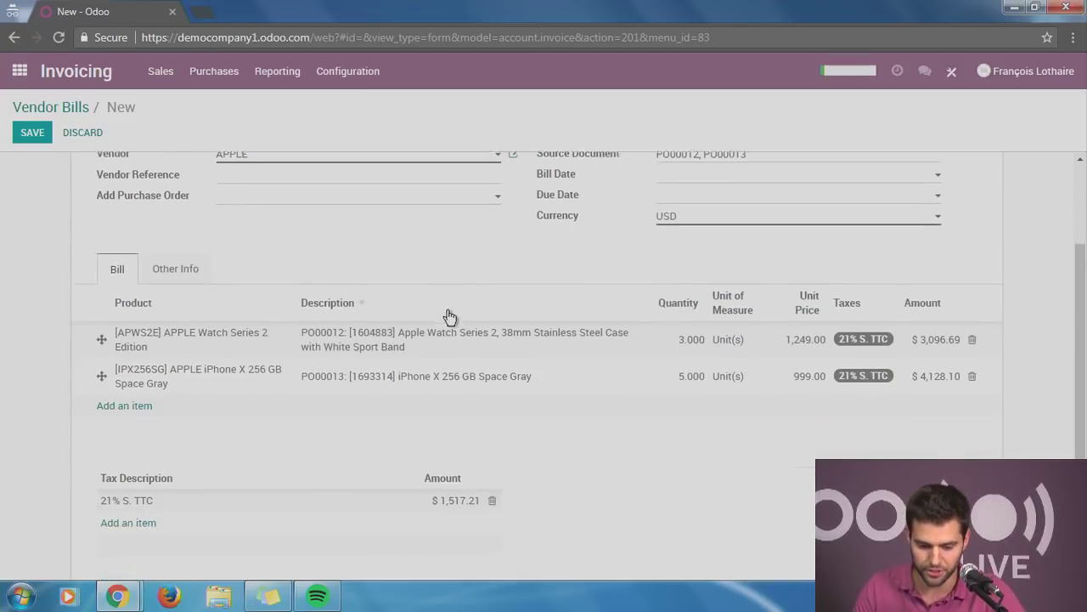
pyautogui.scroll(2, 483, 332)
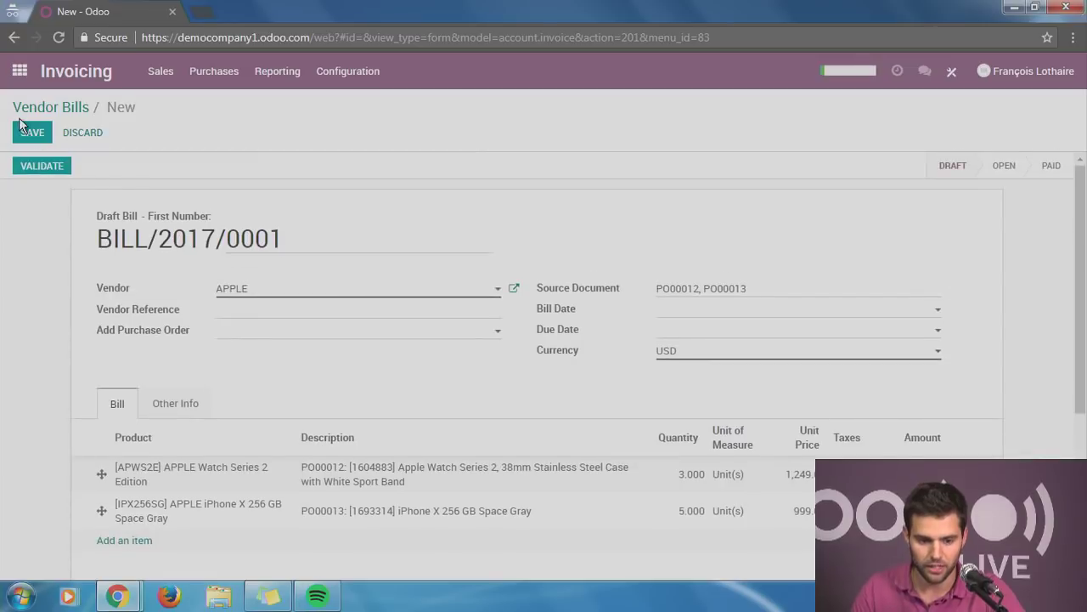
pyautogui.click(40, 170)
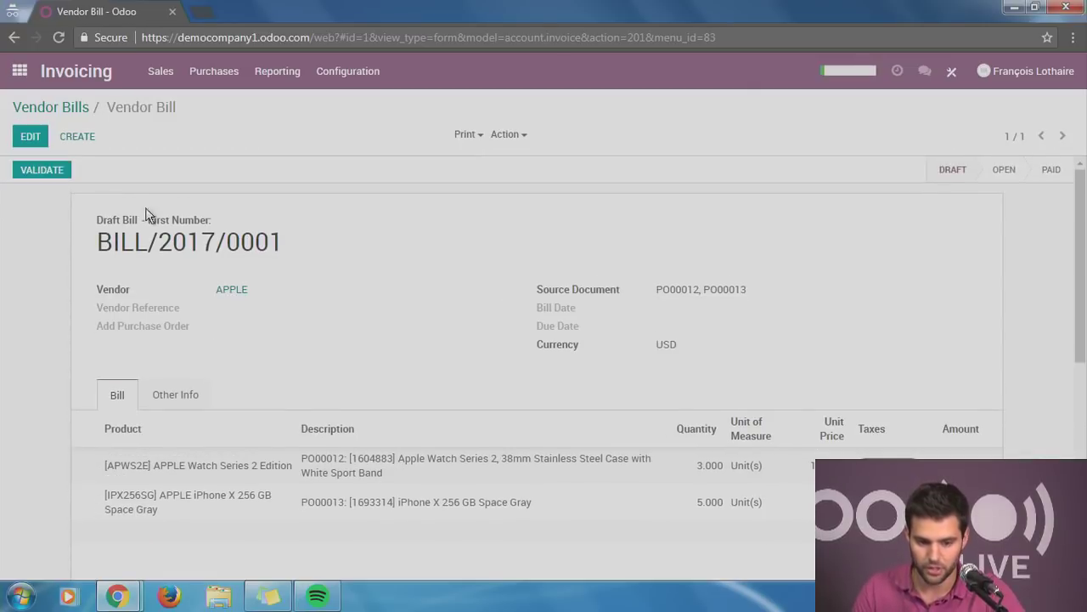
pyautogui.click(81, 108)
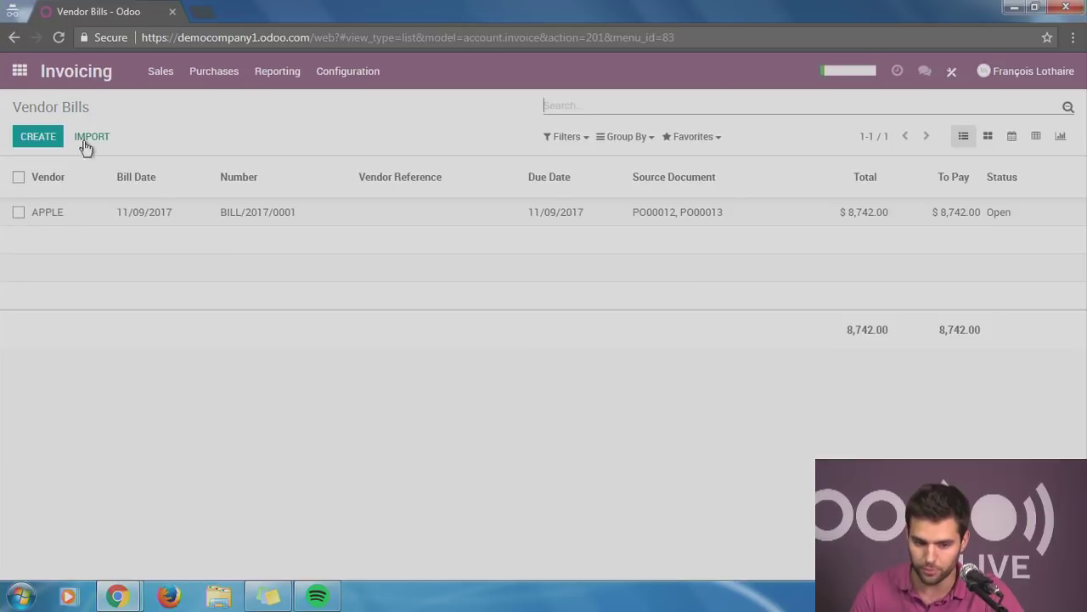
# Step: Create a vendor bill for Bose from its purchase order, validate it, and return to the vendor bills list
pyautogui.click(42, 138)
pyautogui.click(260, 256)
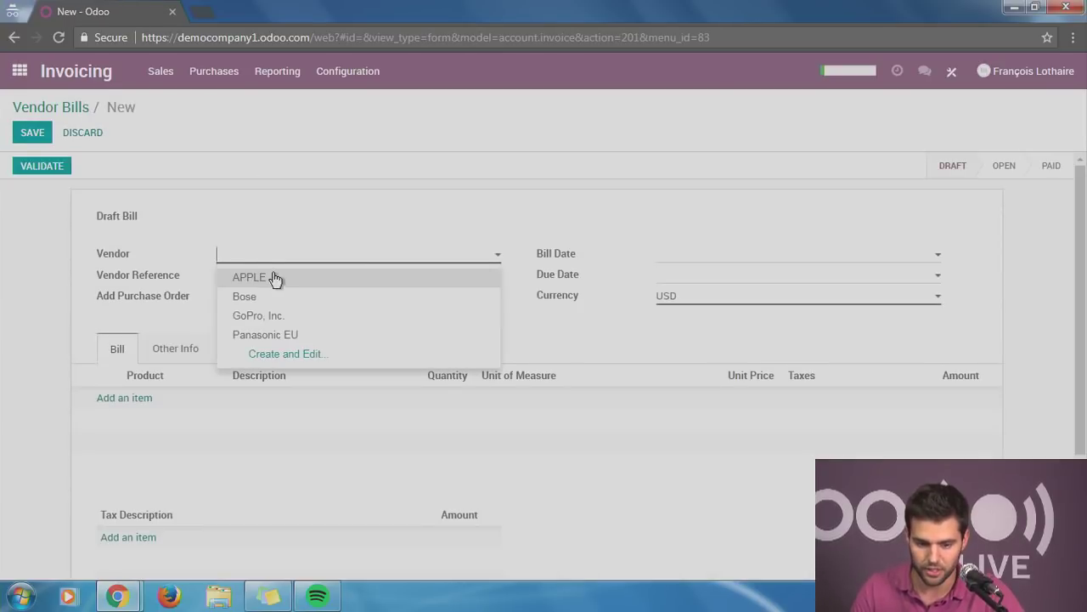
pyautogui.click(273, 298)
pyautogui.click(303, 299)
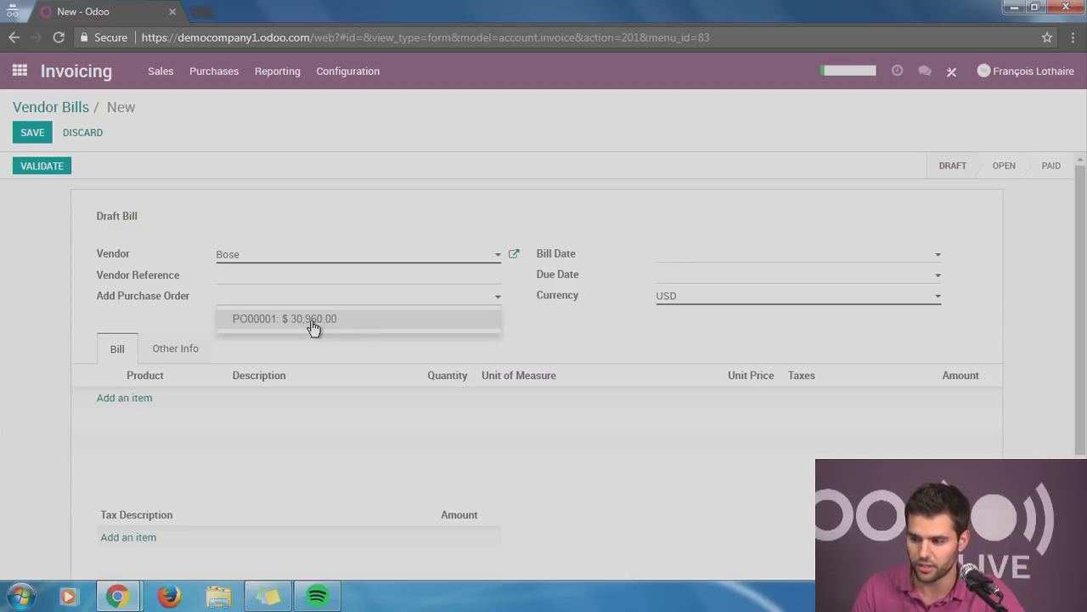
pyautogui.click(311, 323)
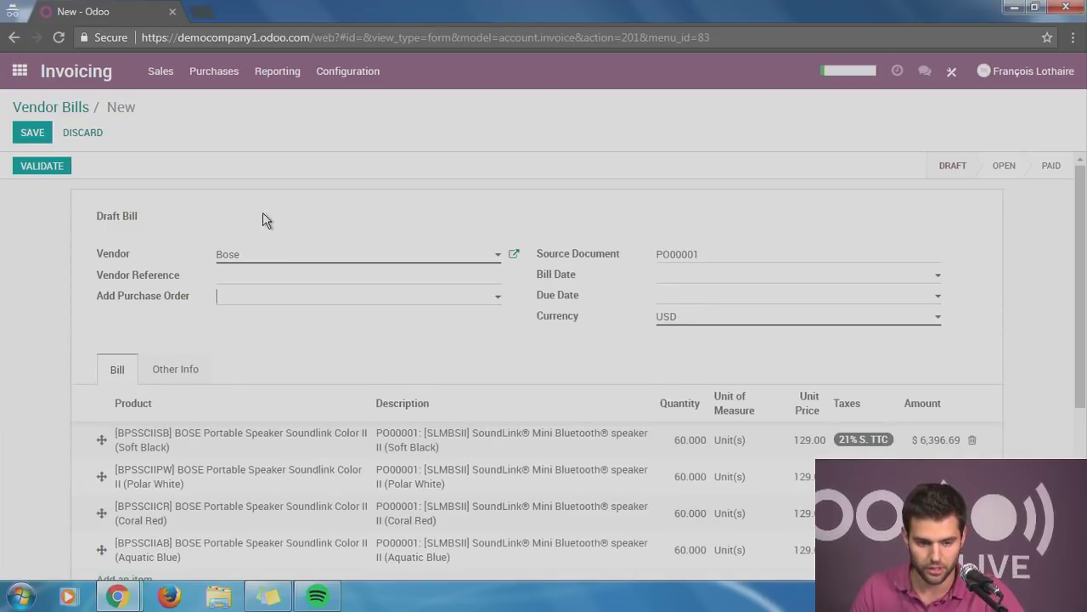
pyautogui.scroll(-1, 230, 204)
pyautogui.scroll(1, 220, 194)
pyautogui.click(42, 168)
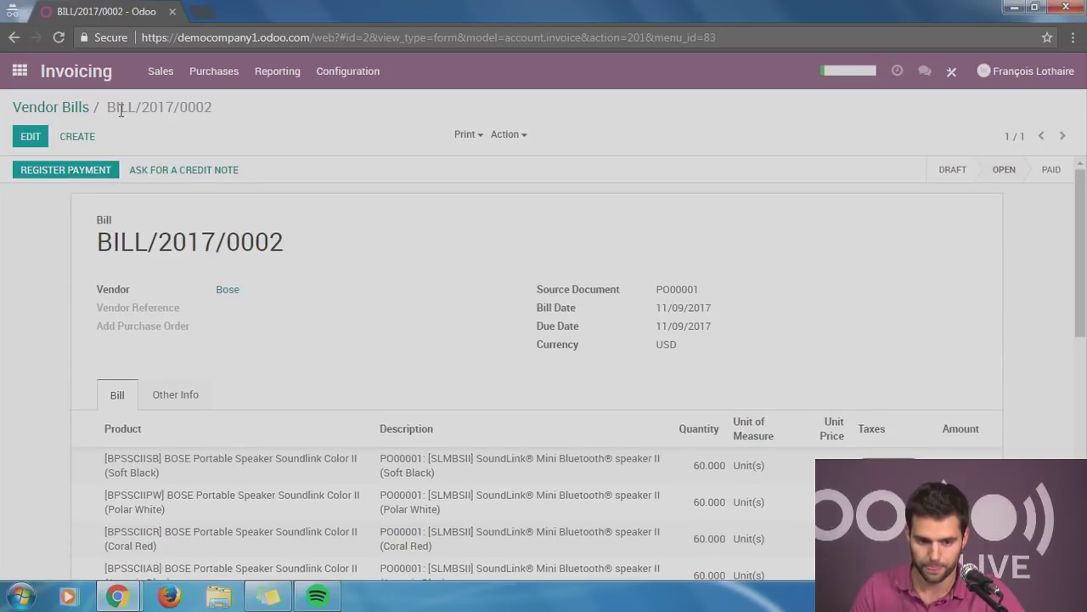
pyautogui.click(80, 111)
# Step: Create a vendor bill for GoPro, Inc. from its purchase order and save it
pyautogui.click(39, 139)
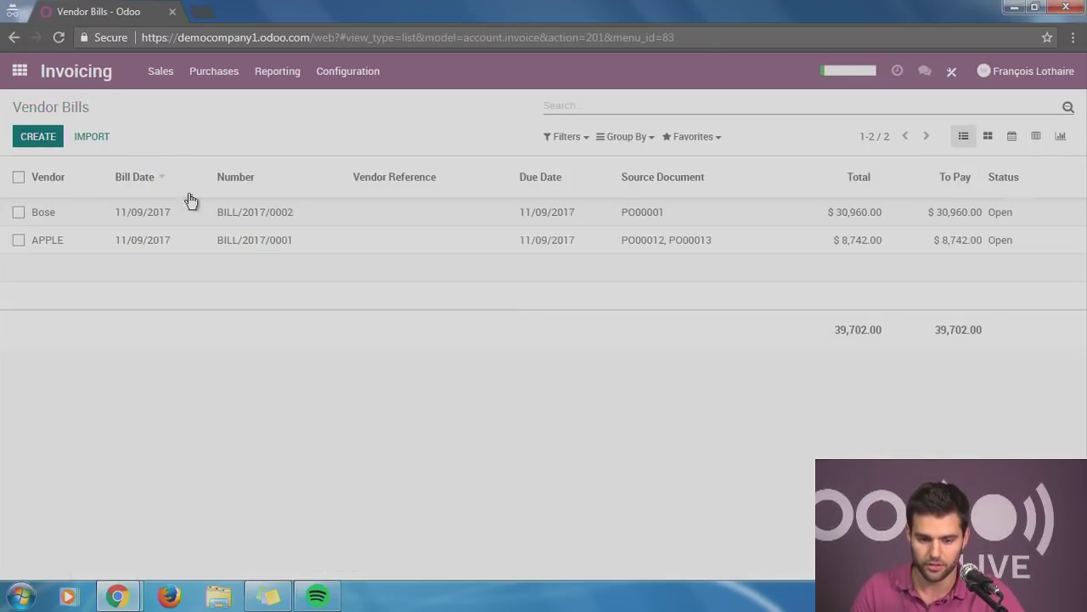
pyautogui.click(281, 254)
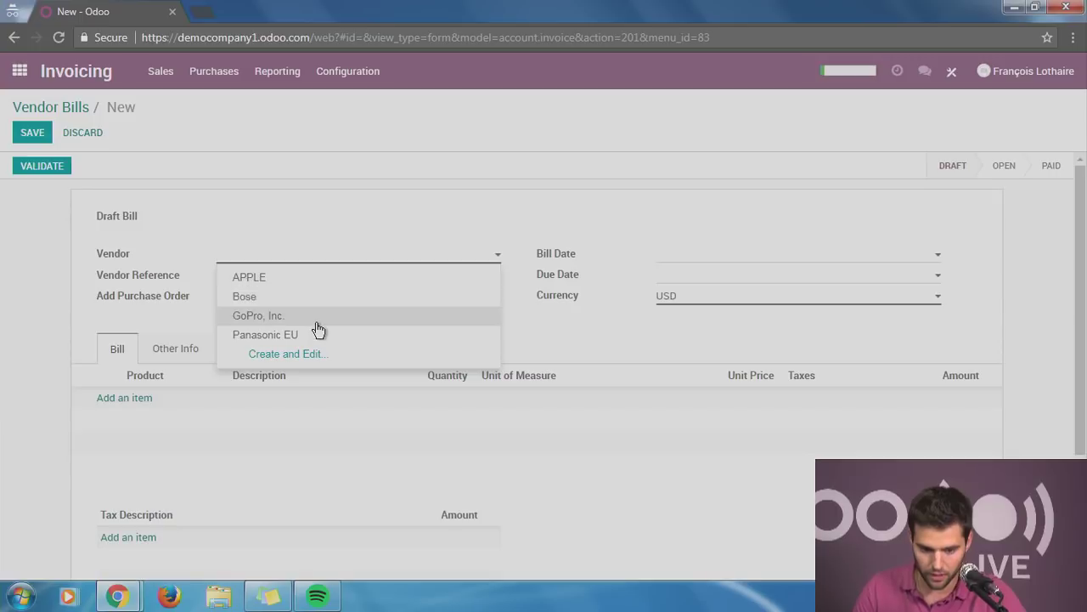
pyautogui.click(316, 323)
pyautogui.click(293, 300)
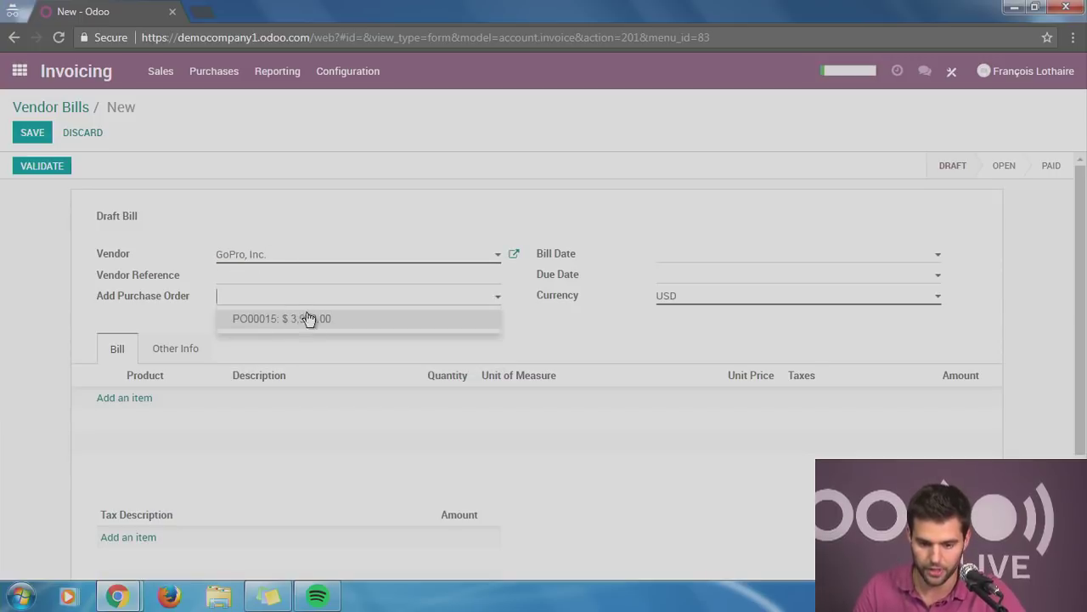
pyautogui.click(312, 320)
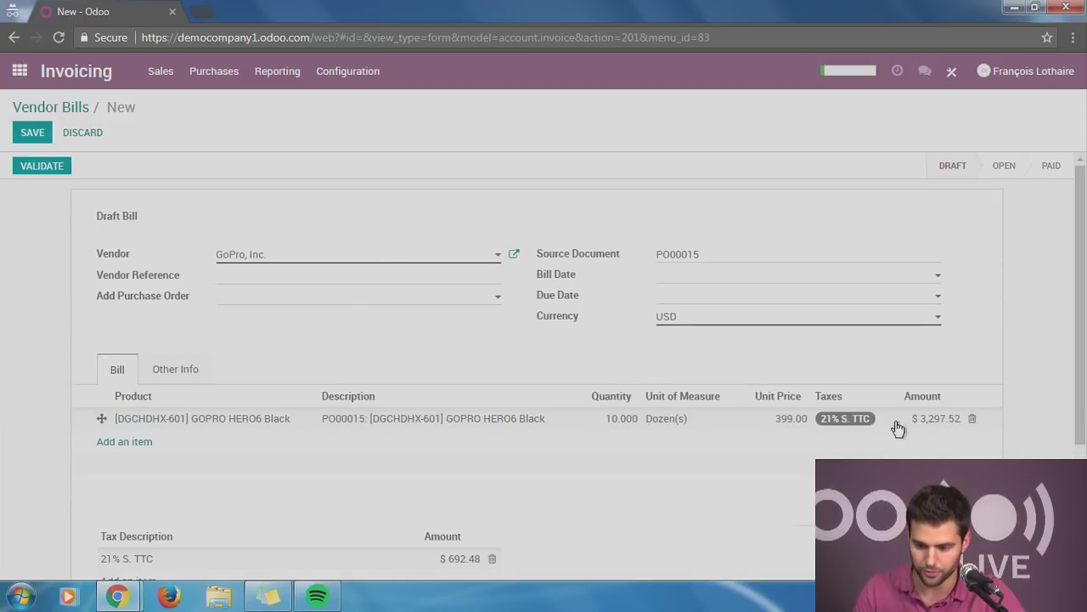
pyautogui.click(31, 140)
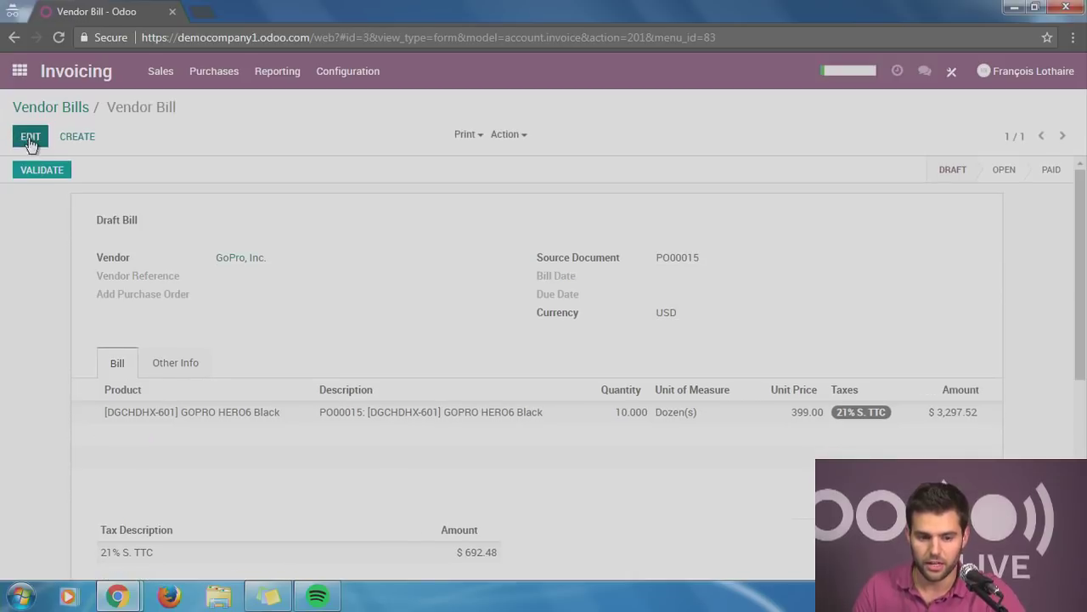
# Step: Validate the GoPro, Inc. vendor bill, register its manual payment of $3,990.00 in the Bank (USD) journal, and return to the vendor bills list
pyautogui.click(33, 175)
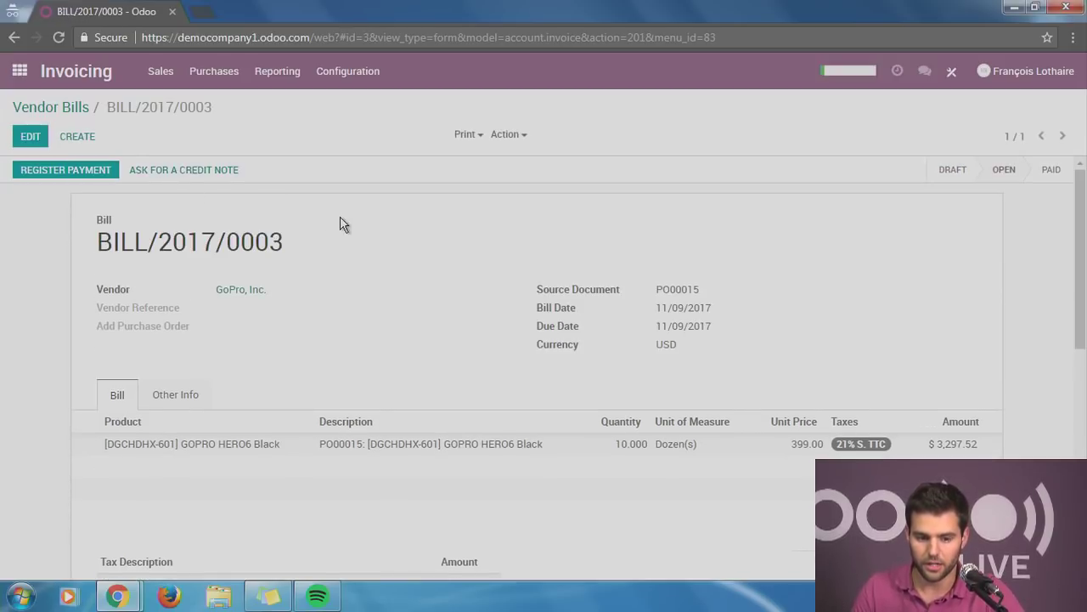
pyautogui.click(83, 174)
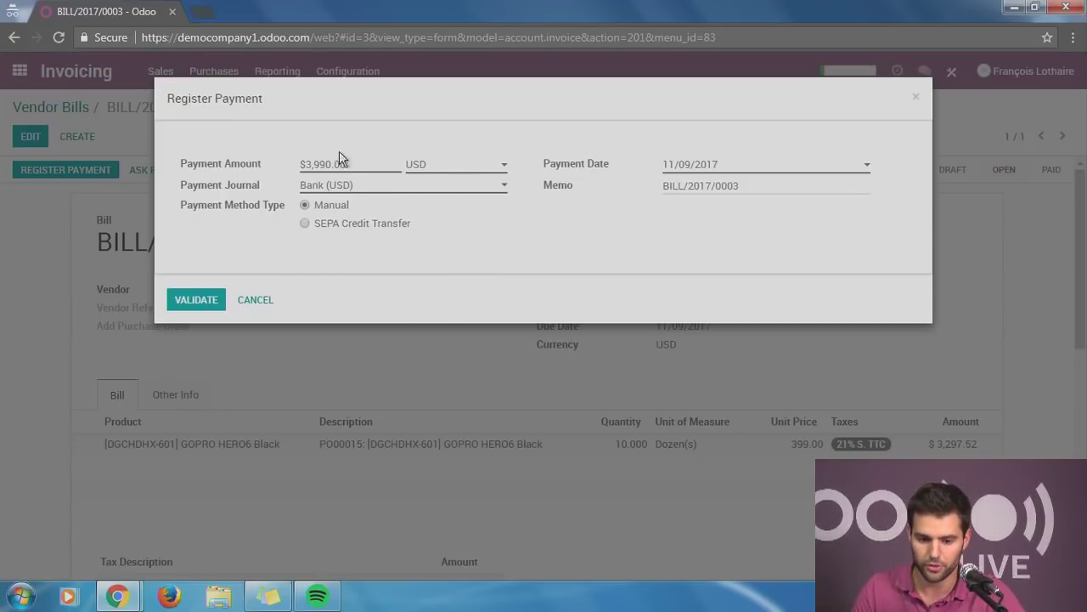
pyautogui.click(195, 303)
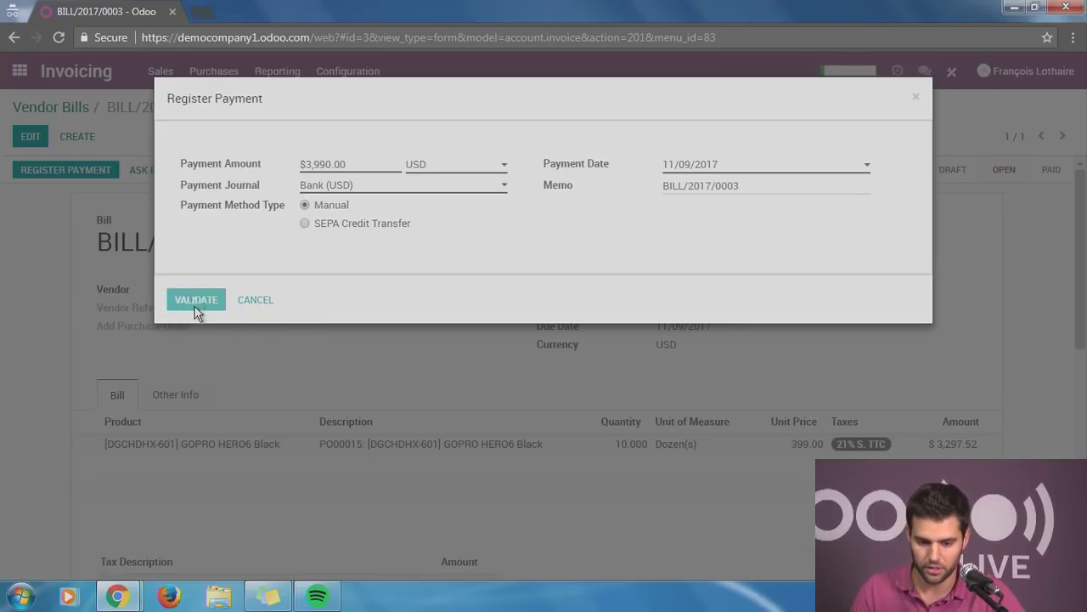
pyautogui.scroll(-3, 1050, 273)
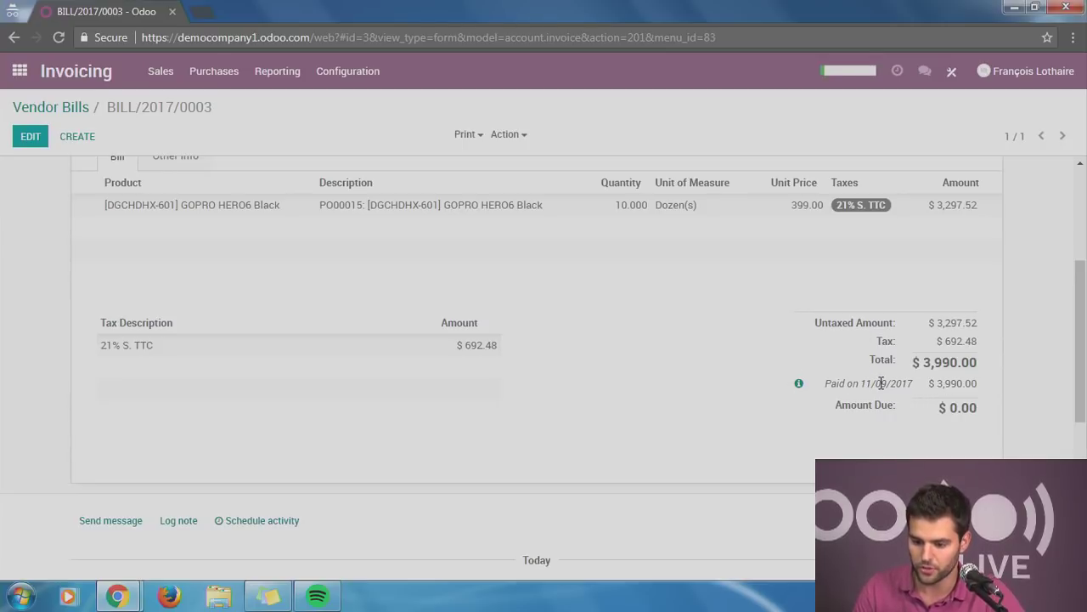
pyautogui.scroll(5, 1041, 351)
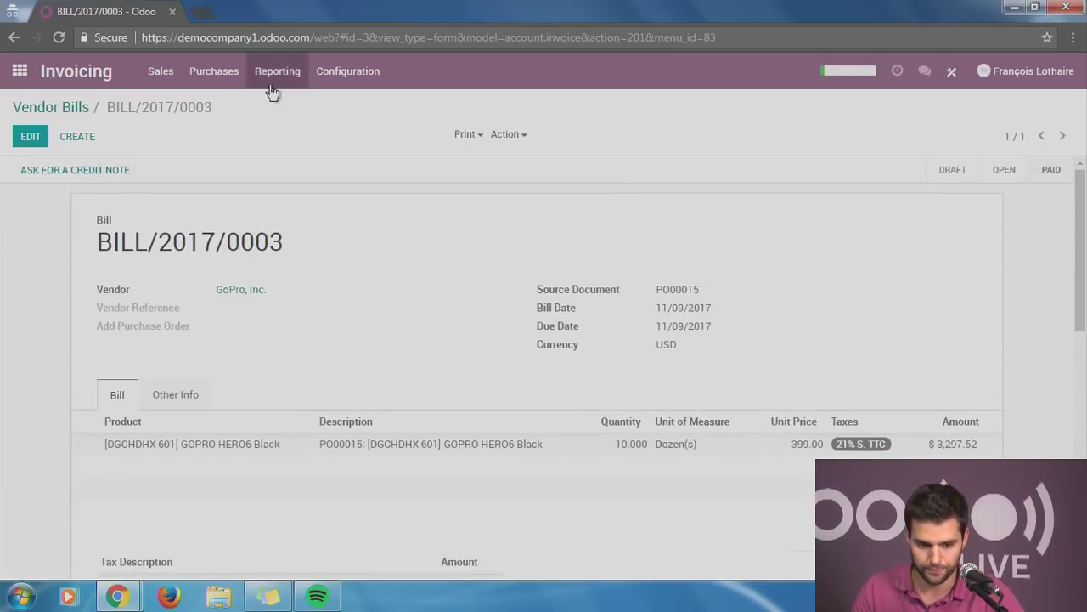
pyautogui.click(66, 108)
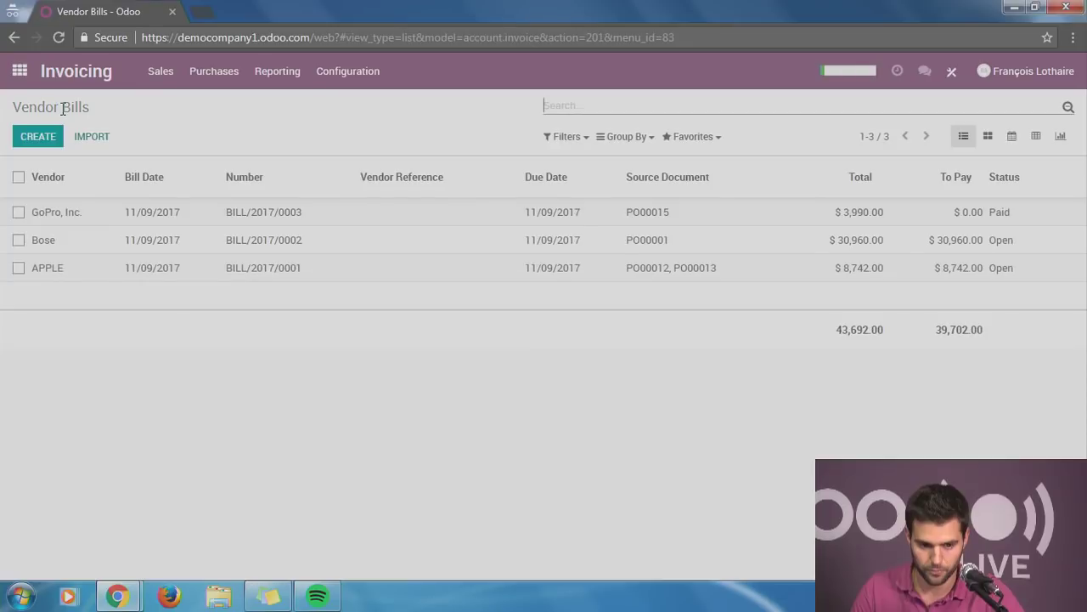
# Step: Return to the apps overview and switch to the EMEA Webinar Slides Template presentation in Google Slides
pyautogui.click(22, 72)
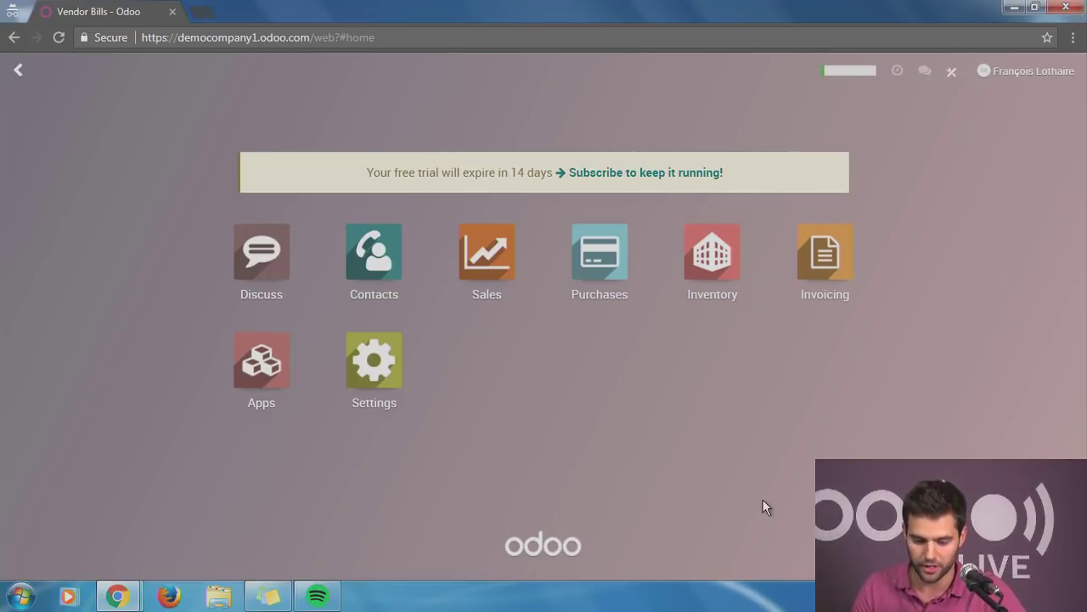
pyautogui.moveTo(134, 595)
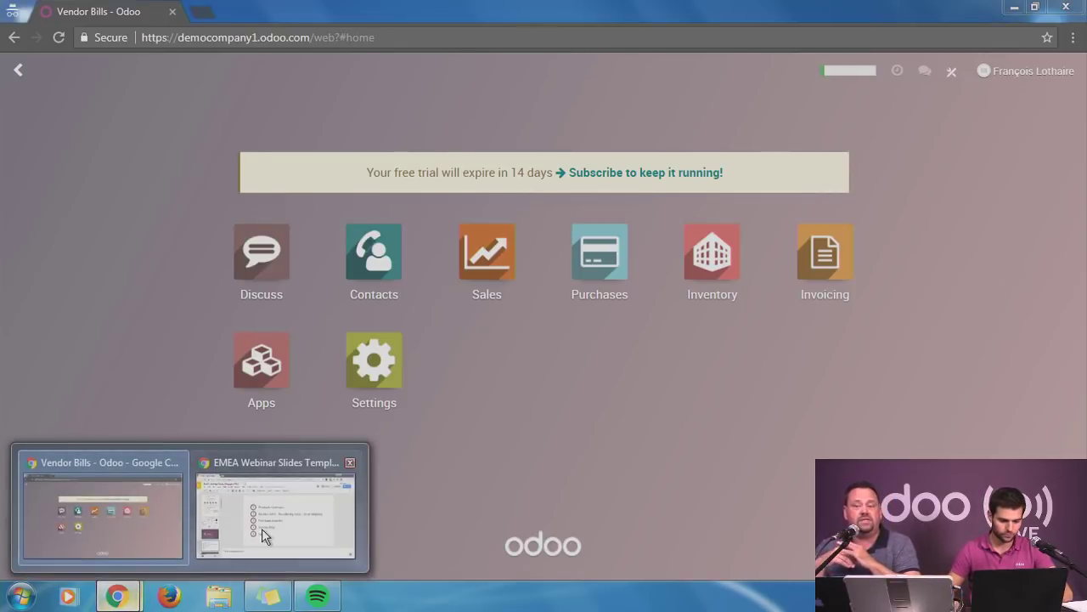
pyautogui.click(270, 514)
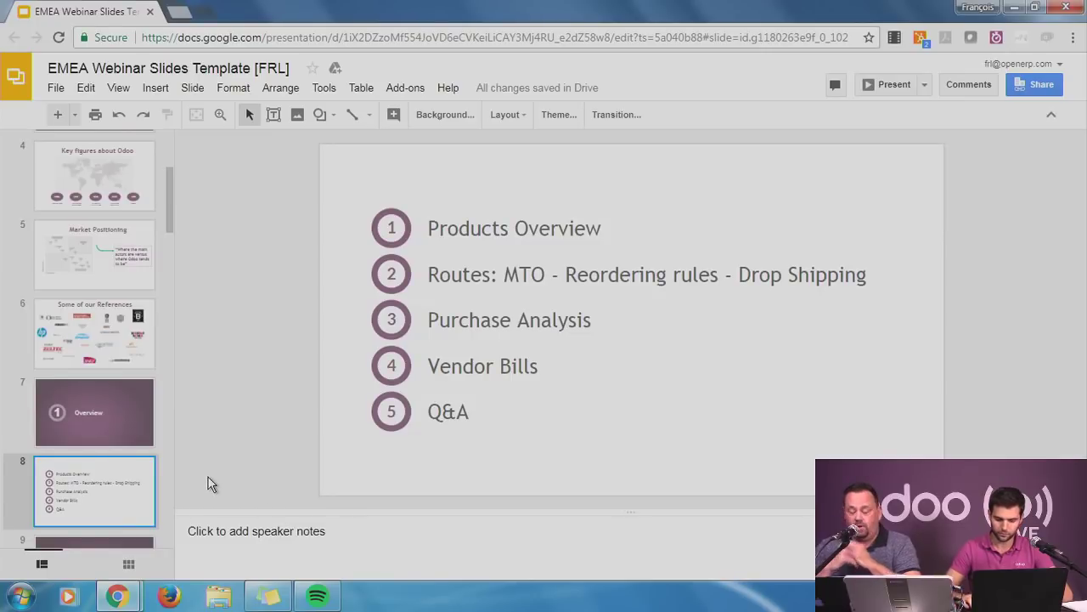